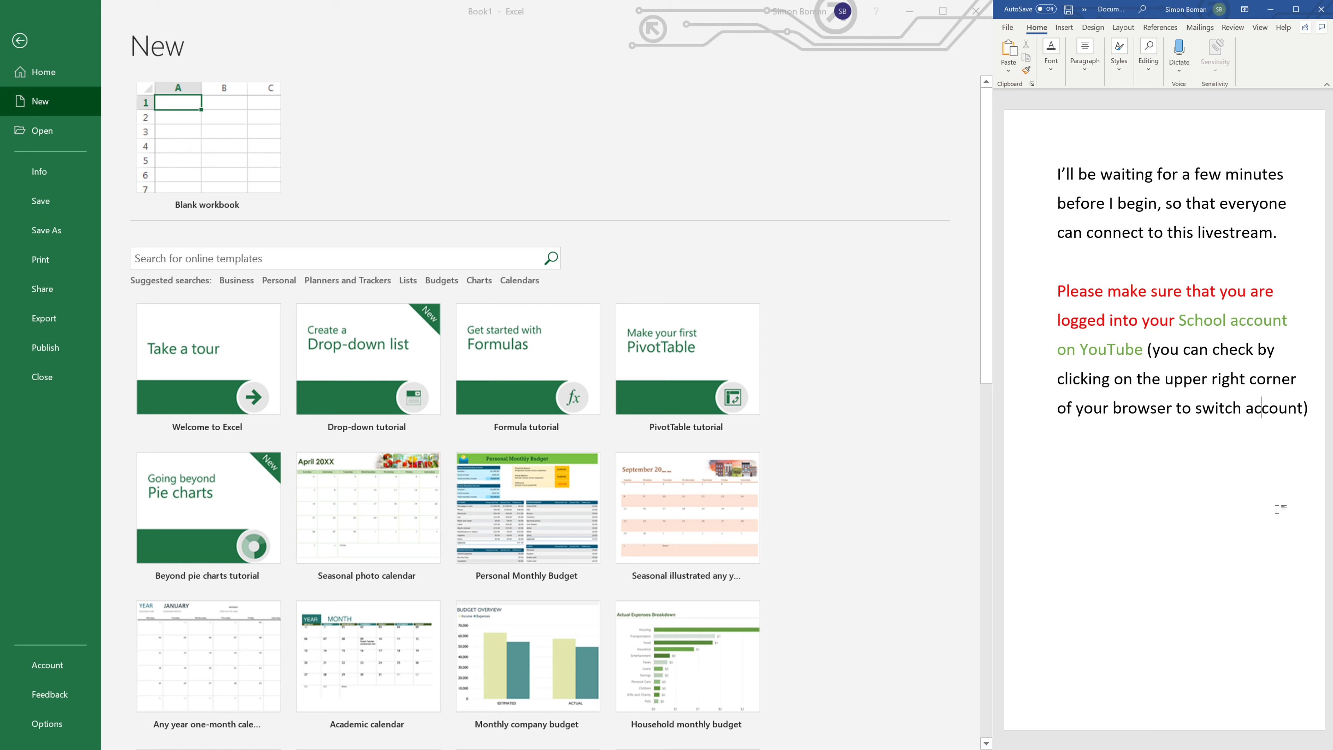
# Add the line "Hi this is proof that I'm live." as a separate paragraph at the end of the Word document
pyautogui.press('Return')
pyautogui.press('Return')
pyautogui.write('Hi this is proc')
pyautogui.write("f that I'm live.")
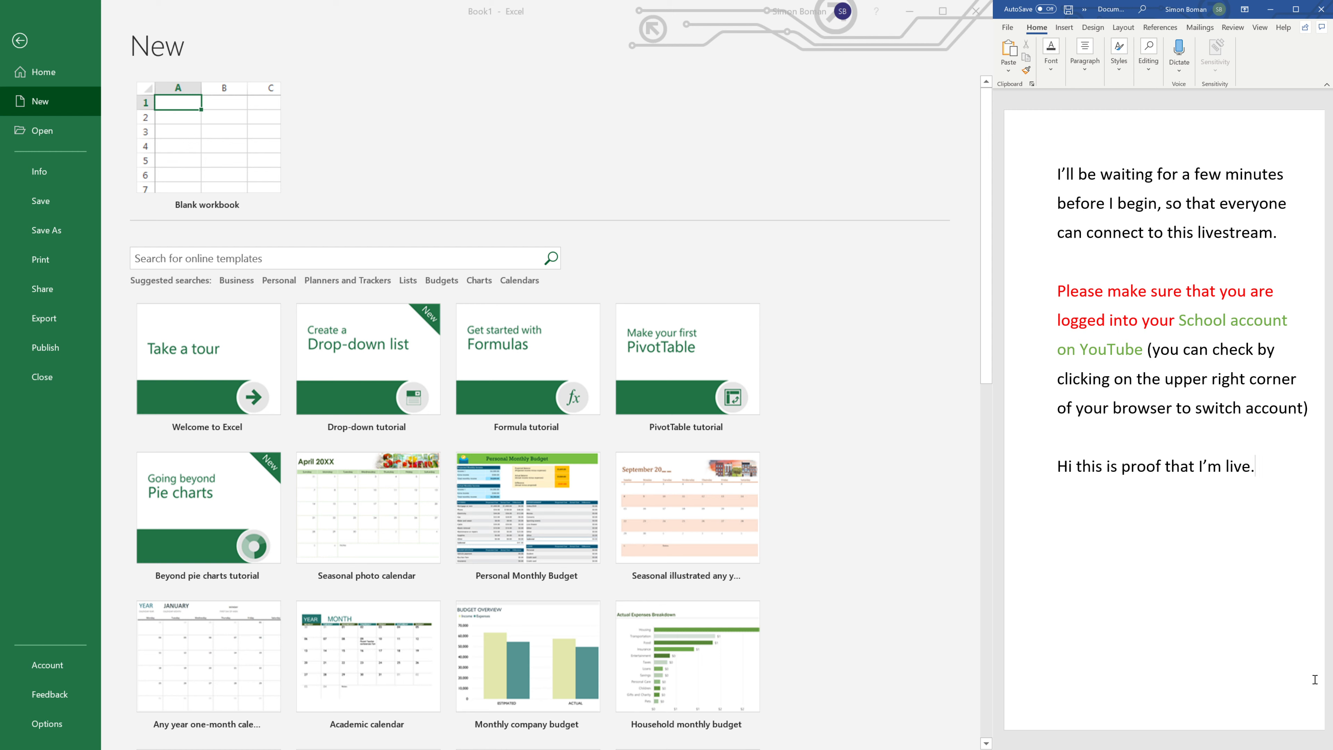
# Delete the "Hi this is proof that I'm live." line from the Word document
pyautogui.moveTo(1258, 468); pyautogui.dragTo(1056, 475)
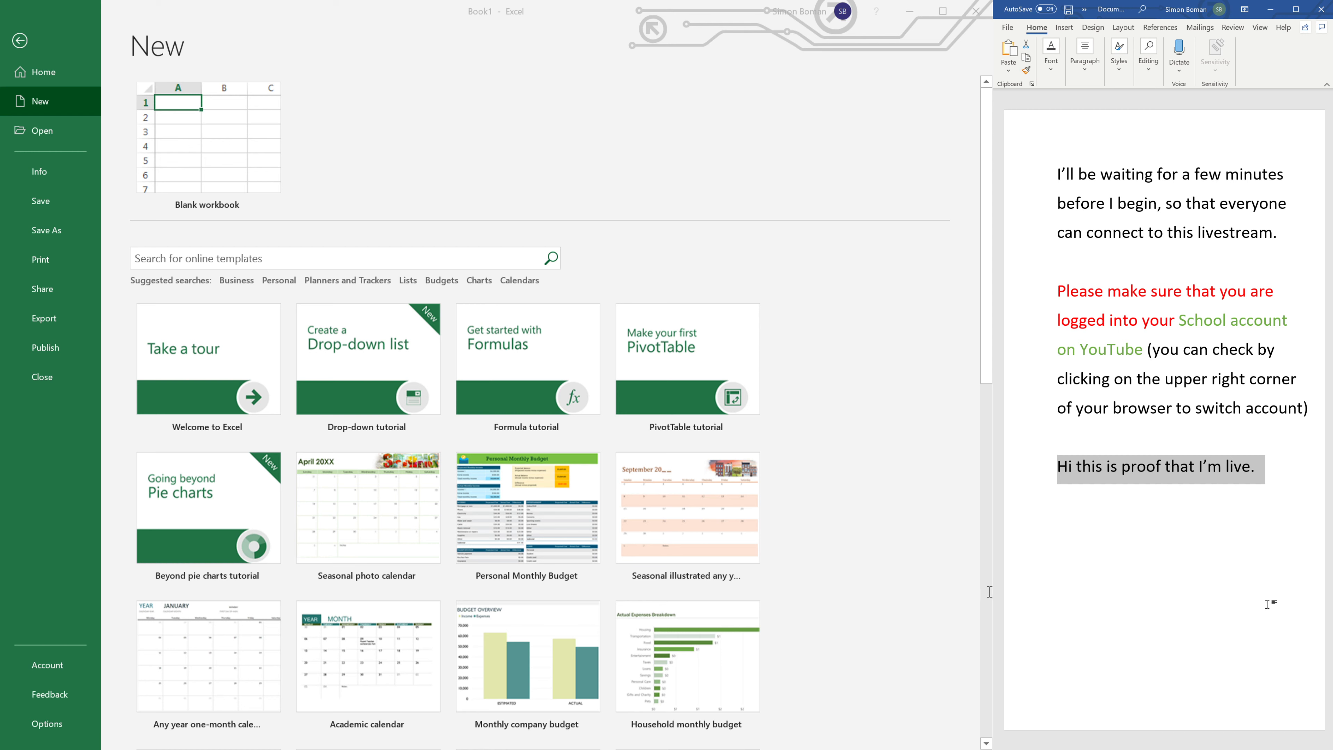
pyautogui.click(1271, 565)
pyautogui.moveTo(1257, 471); pyautogui.dragTo(1004, 516)
pyautogui.press('Delete')
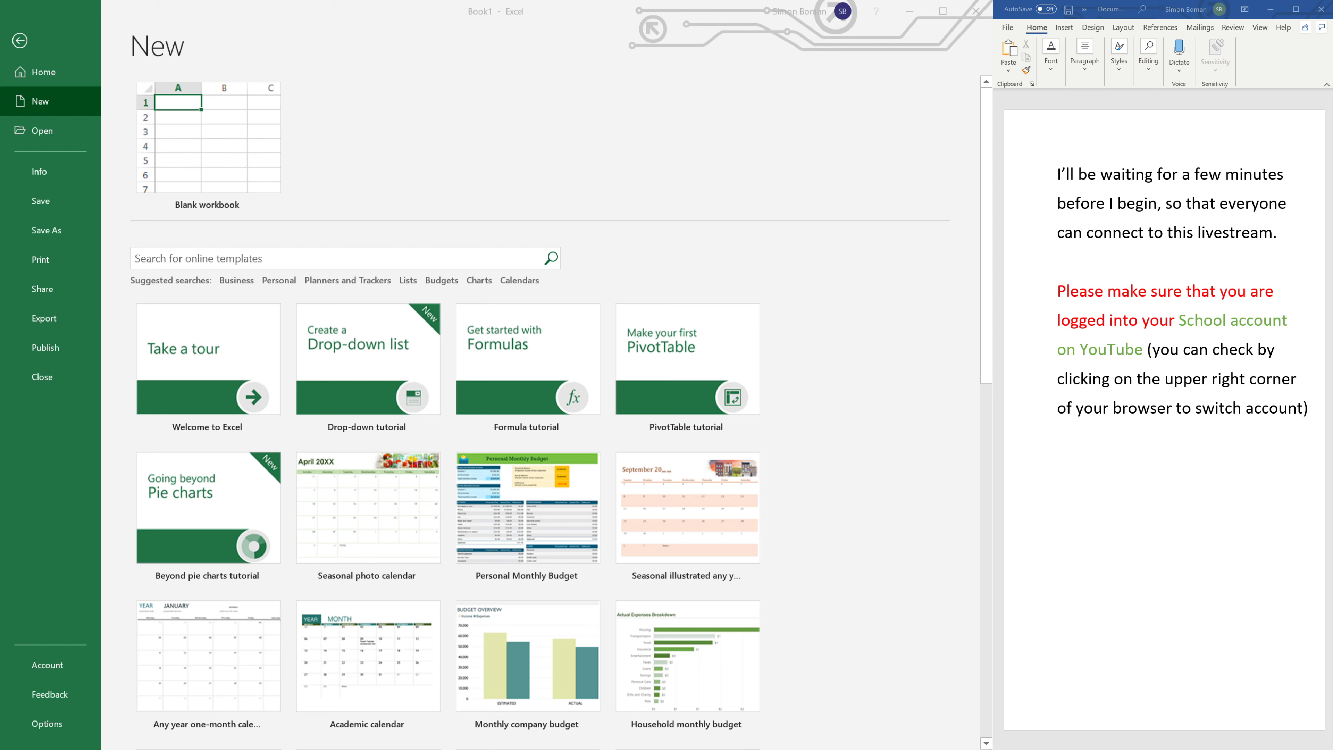
# Switch to Excel and create a new blank workbook
pyautogui.hotkey('alt', 'Tab')
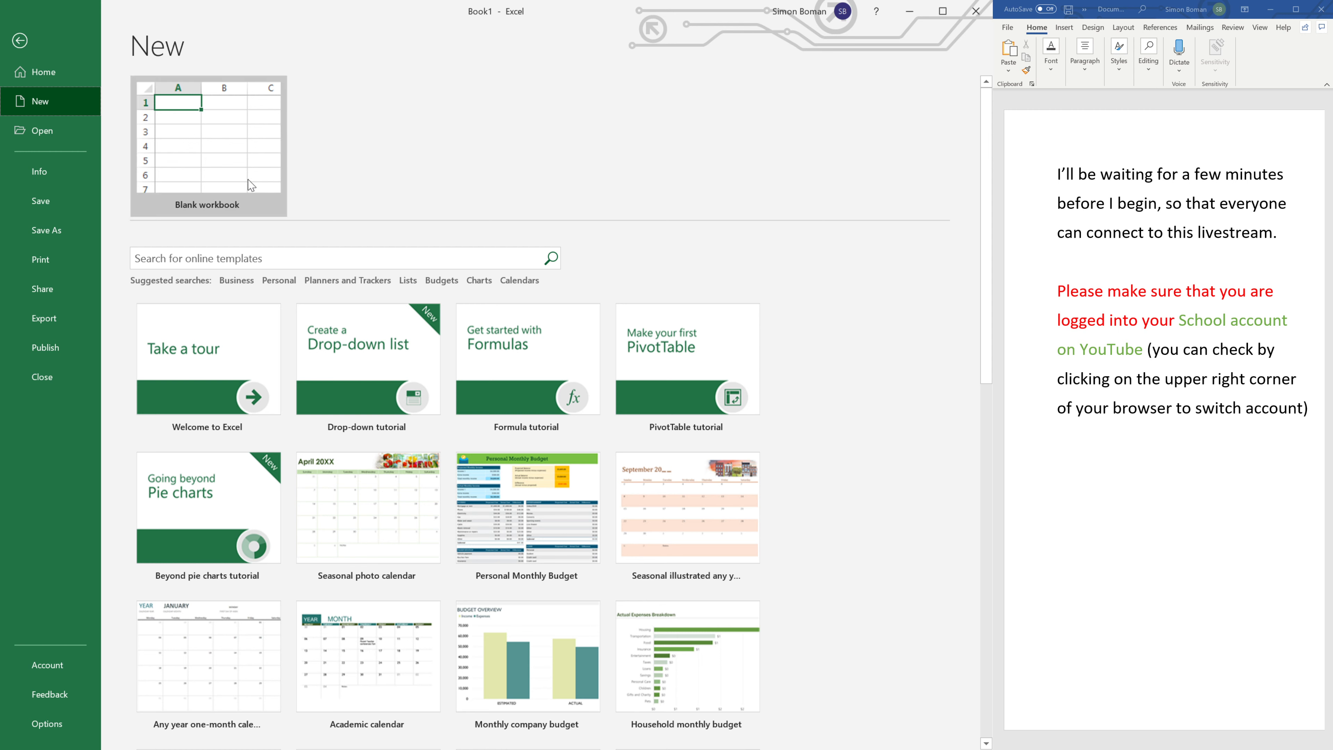
pyautogui.click(239, 168)
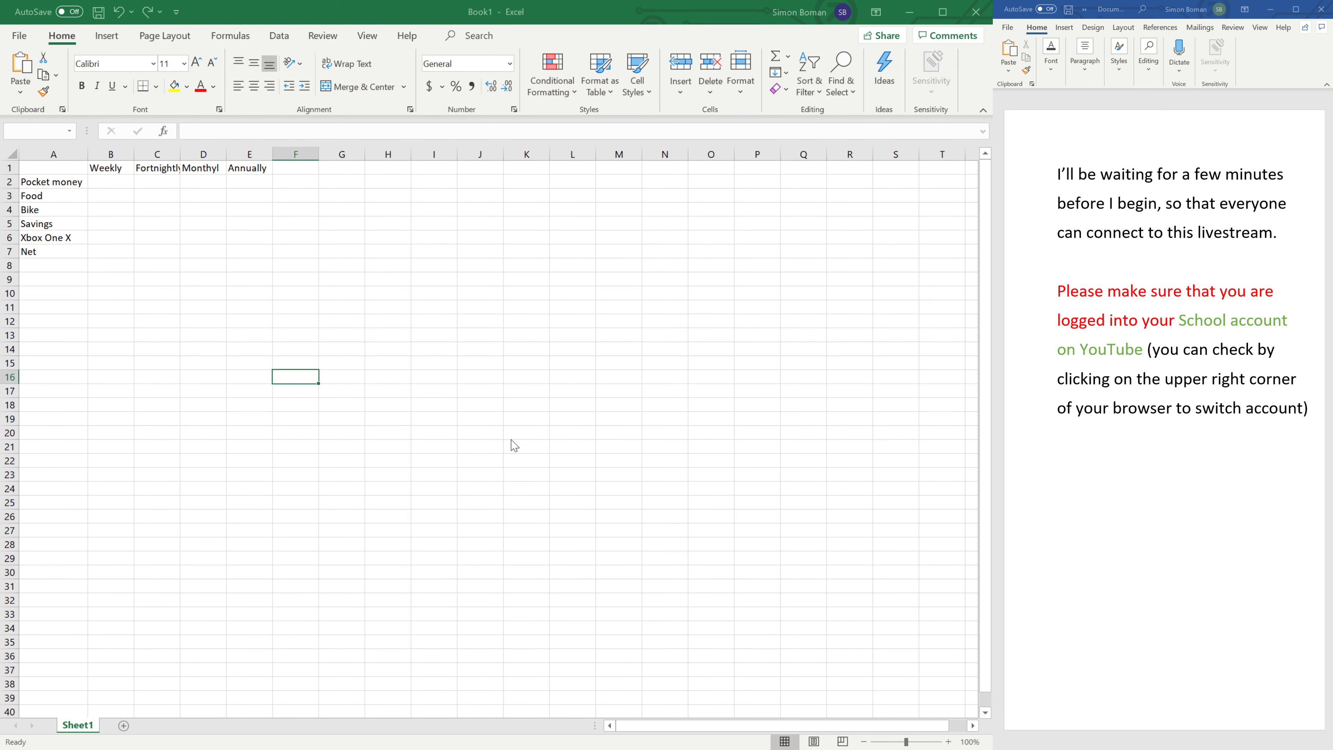
pyautogui.click(597, 488)
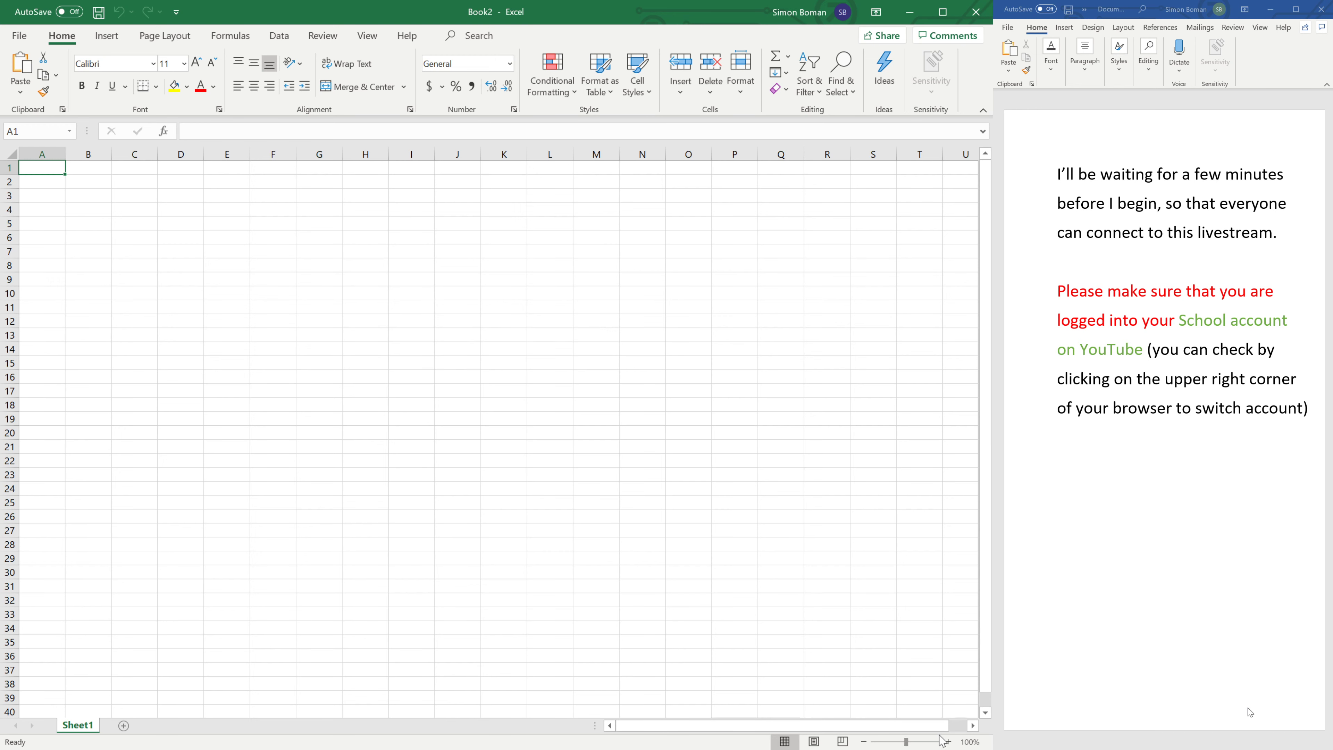
# Zoom the blank worksheet in to 240% so the cells are easy to read
pyautogui.click(949, 741)
pyautogui.click(948, 742)
pyautogui.click(949, 742)
pyautogui.click(949, 742)
pyautogui.click(949, 742)
pyautogui.click(949, 742)
pyautogui.click(949, 741)
pyautogui.click(949, 742)
pyautogui.click(949, 742)
pyautogui.click(949, 742)
pyautogui.click(948, 741)
pyautogui.click(949, 742)
pyautogui.click(948, 741)
pyautogui.click(949, 741)
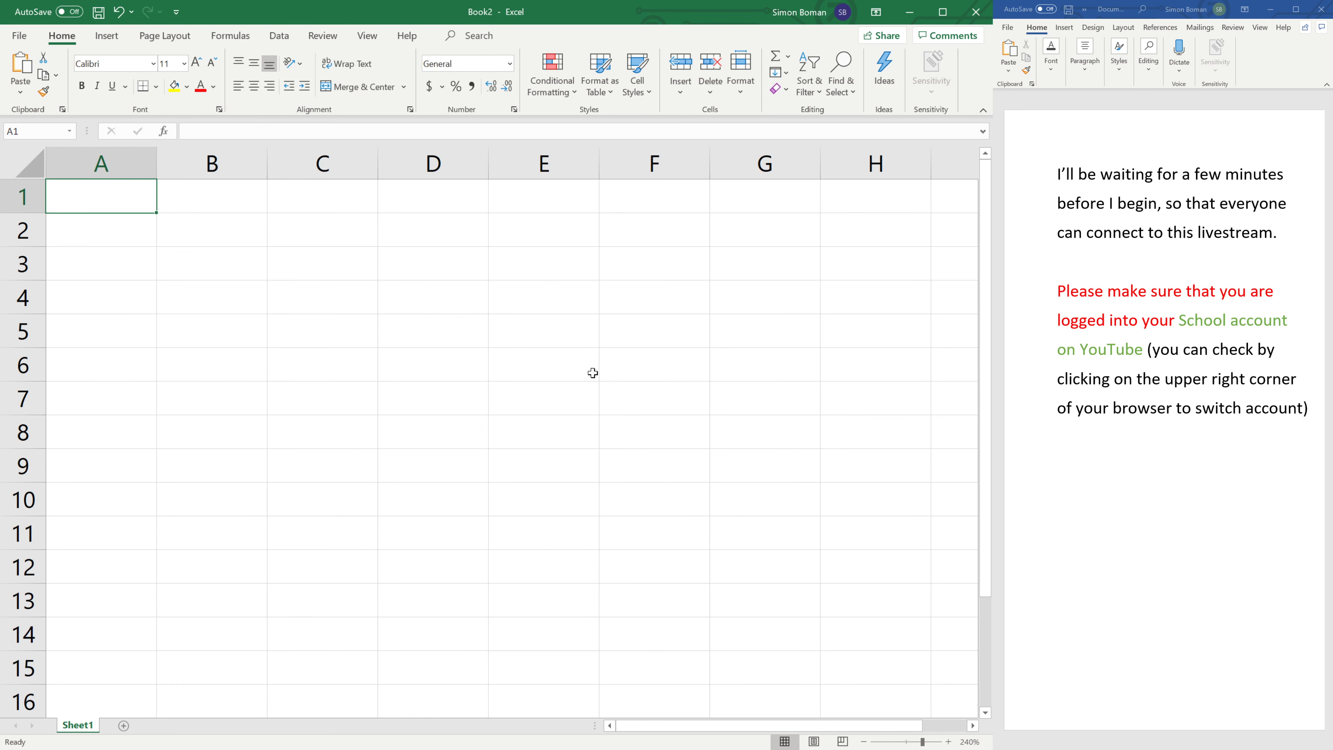
pyautogui.click(494, 331)
pyautogui.click(103, 199)
pyautogui.moveTo(593, 14); pyautogui.dragTo(593, 12)
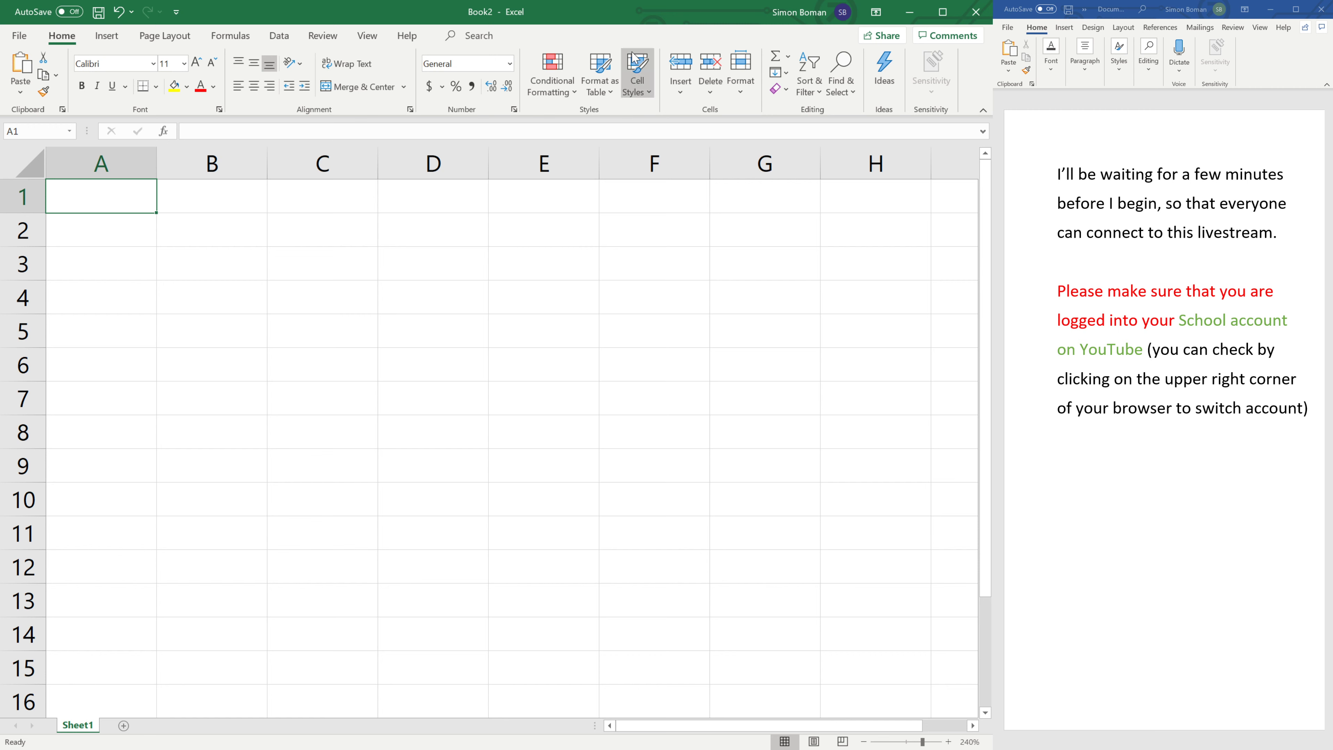
pyautogui.click(405, 499)
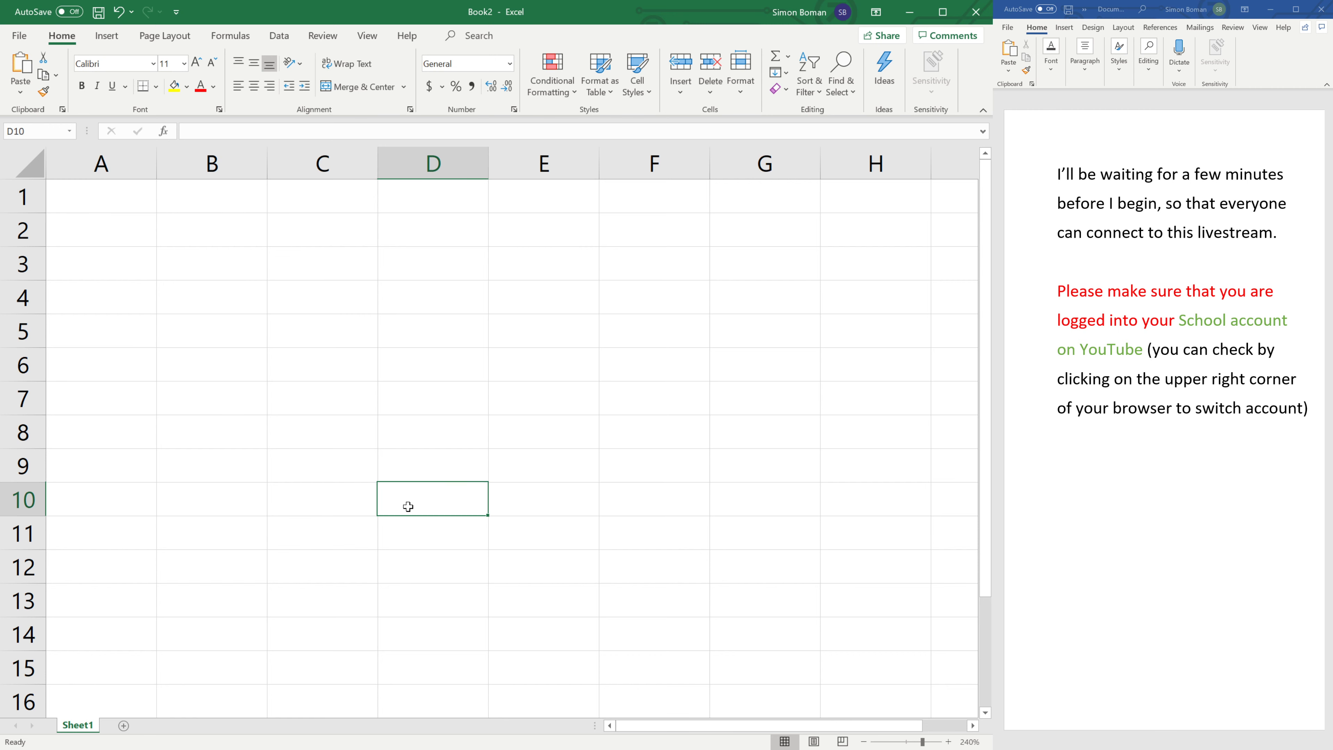
pyautogui.click(144, 286)
pyautogui.click(417, 485)
pyautogui.click(651, 331)
pyautogui.click(225, 265)
pyautogui.click(231, 465)
pyautogui.click(485, 566)
pyautogui.click(693, 495)
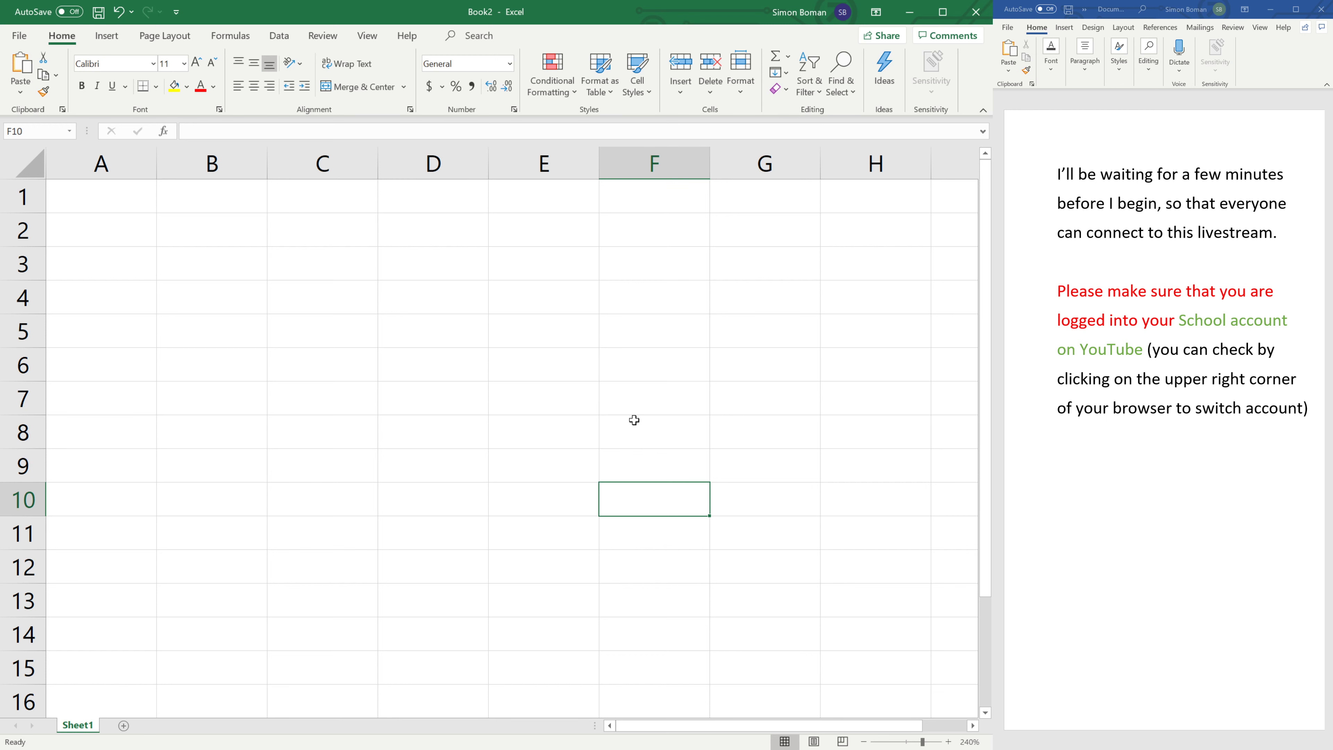
pyautogui.click(404, 468)
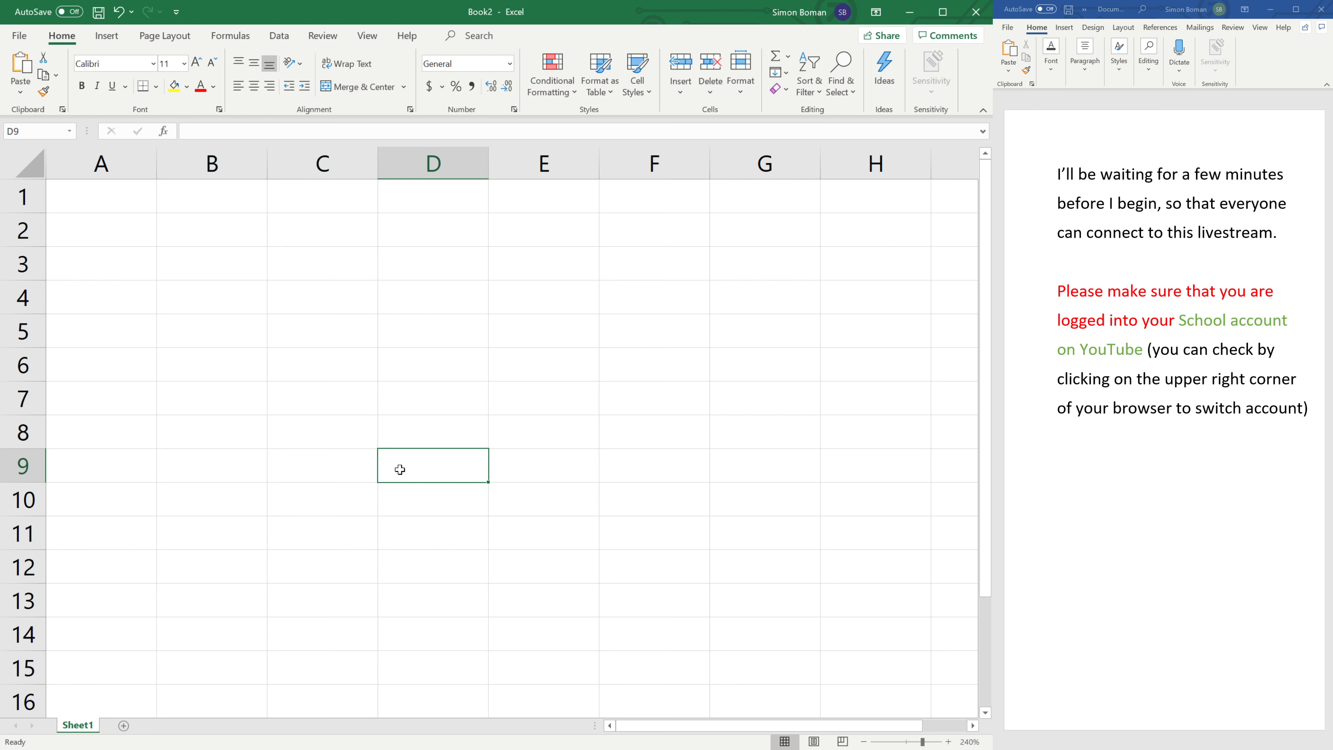
pyautogui.click(271, 339)
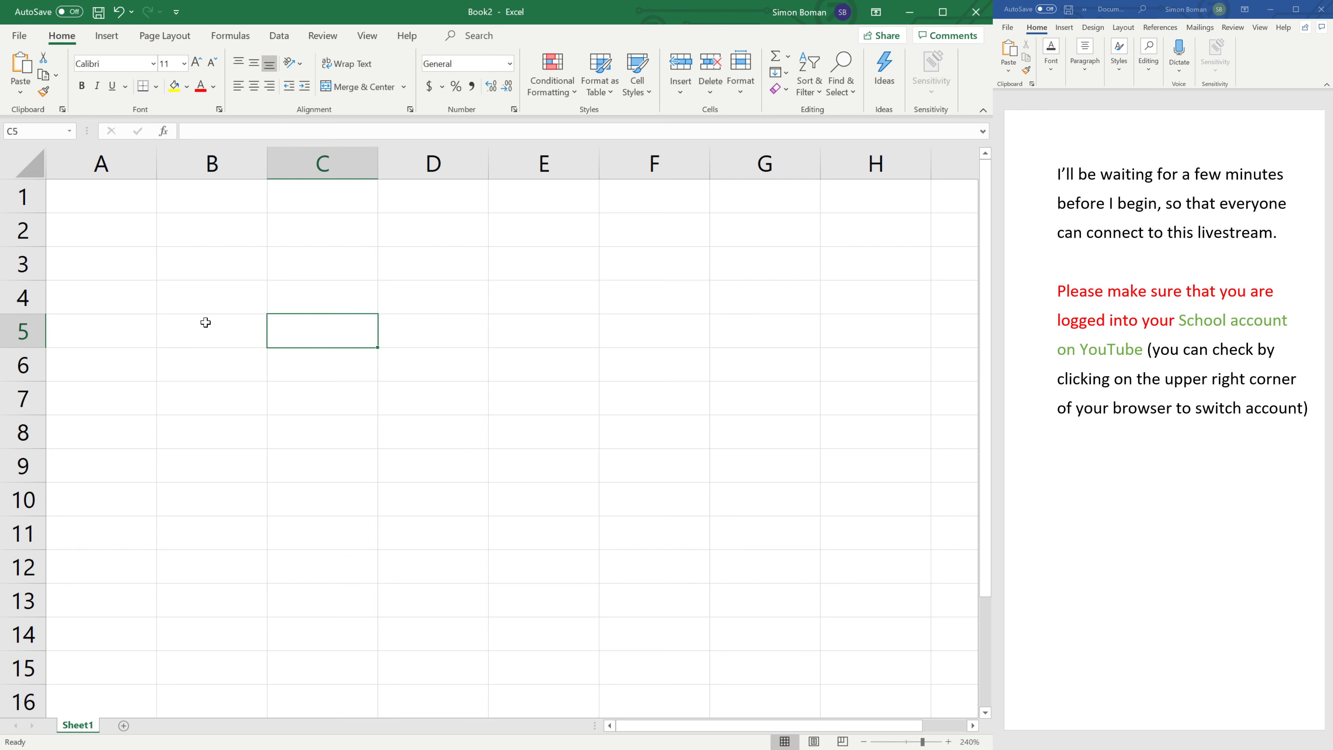
pyautogui.click(235, 428)
pyautogui.click(315, 336)
pyautogui.click(840, 325)
pyautogui.click(525, 267)
pyautogui.click(120, 436)
pyautogui.click(322, 502)
pyautogui.click(649, 497)
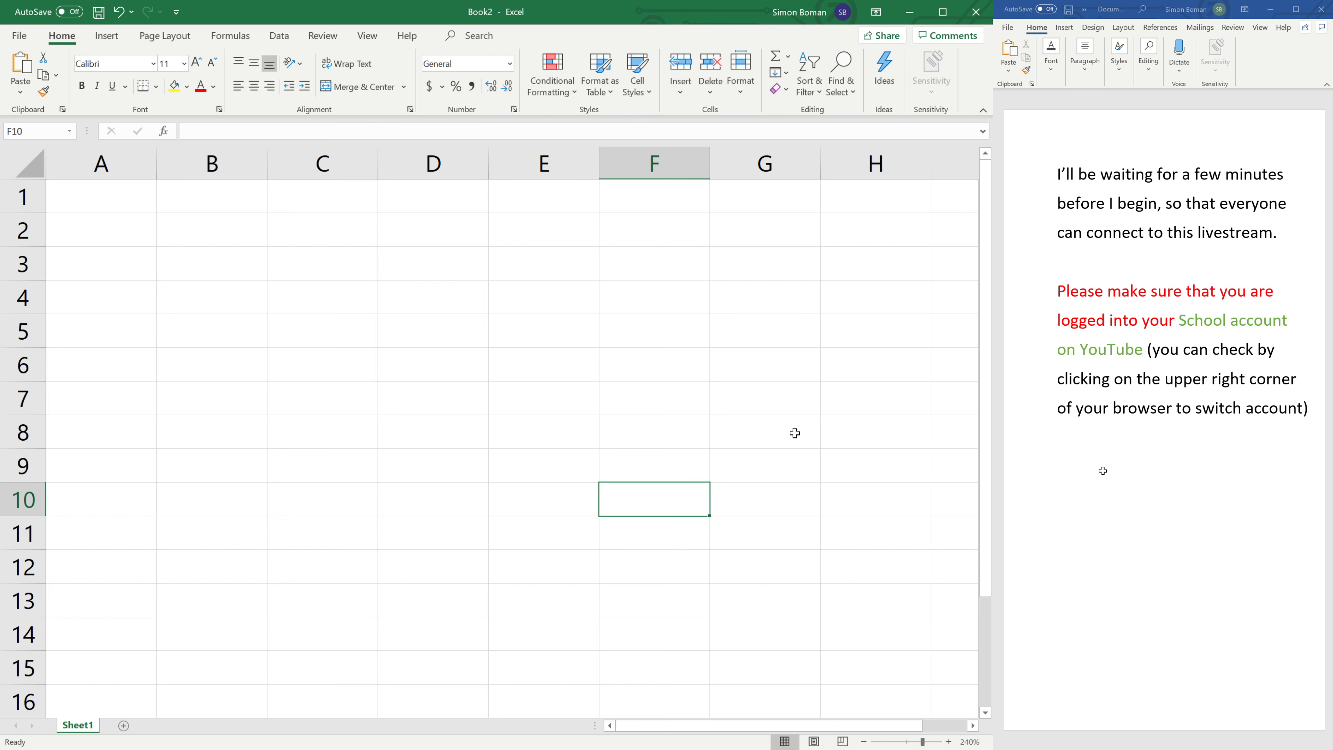
pyautogui.click(263, 383)
pyautogui.click(554, 307)
pyautogui.click(399, 262)
pyautogui.click(105, 297)
pyautogui.click(131, 426)
pyautogui.click(277, 442)
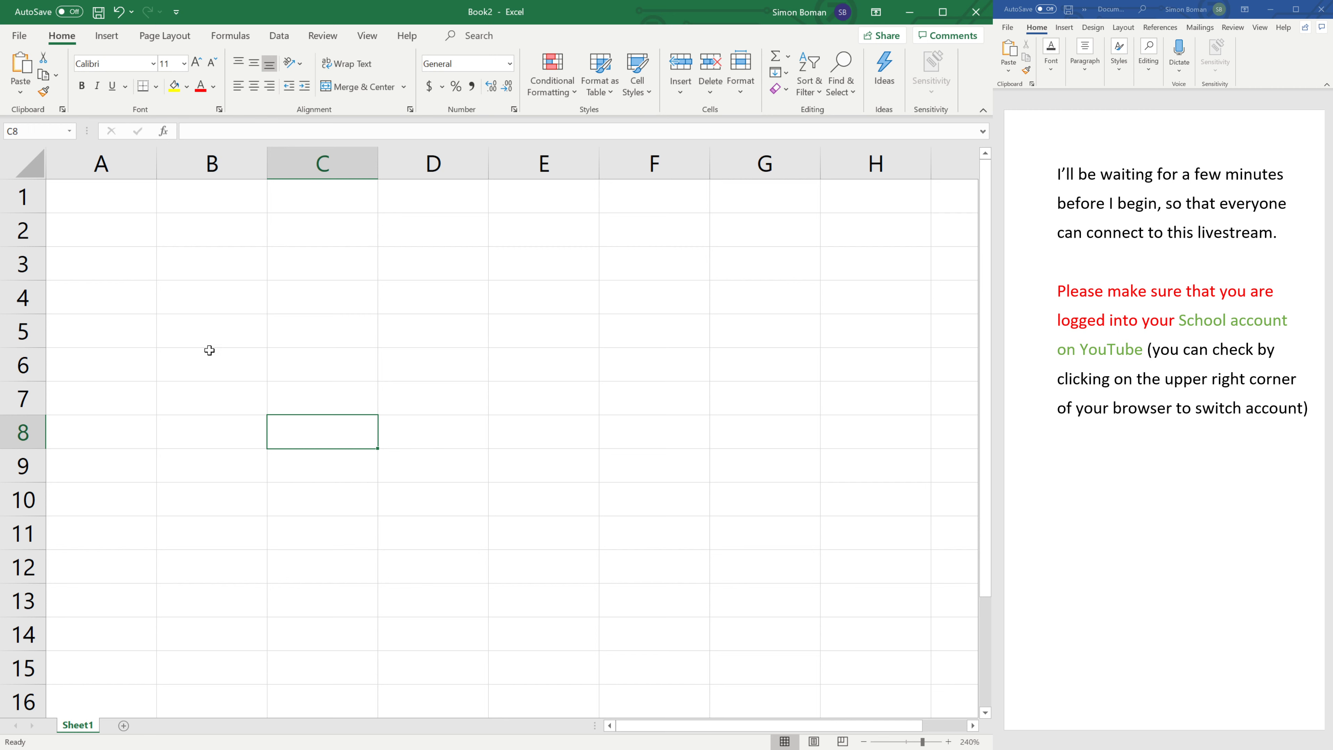
pyautogui.click(115, 255)
pyautogui.click(287, 265)
pyautogui.click(525, 354)
pyautogui.click(695, 297)
pyautogui.click(861, 273)
pyautogui.click(885, 328)
pyautogui.moveTo(144, 439); pyautogui.dragTo(210, 428)
pyautogui.click(596, 323)
pyautogui.click(663, 397)
pyautogui.click(872, 465)
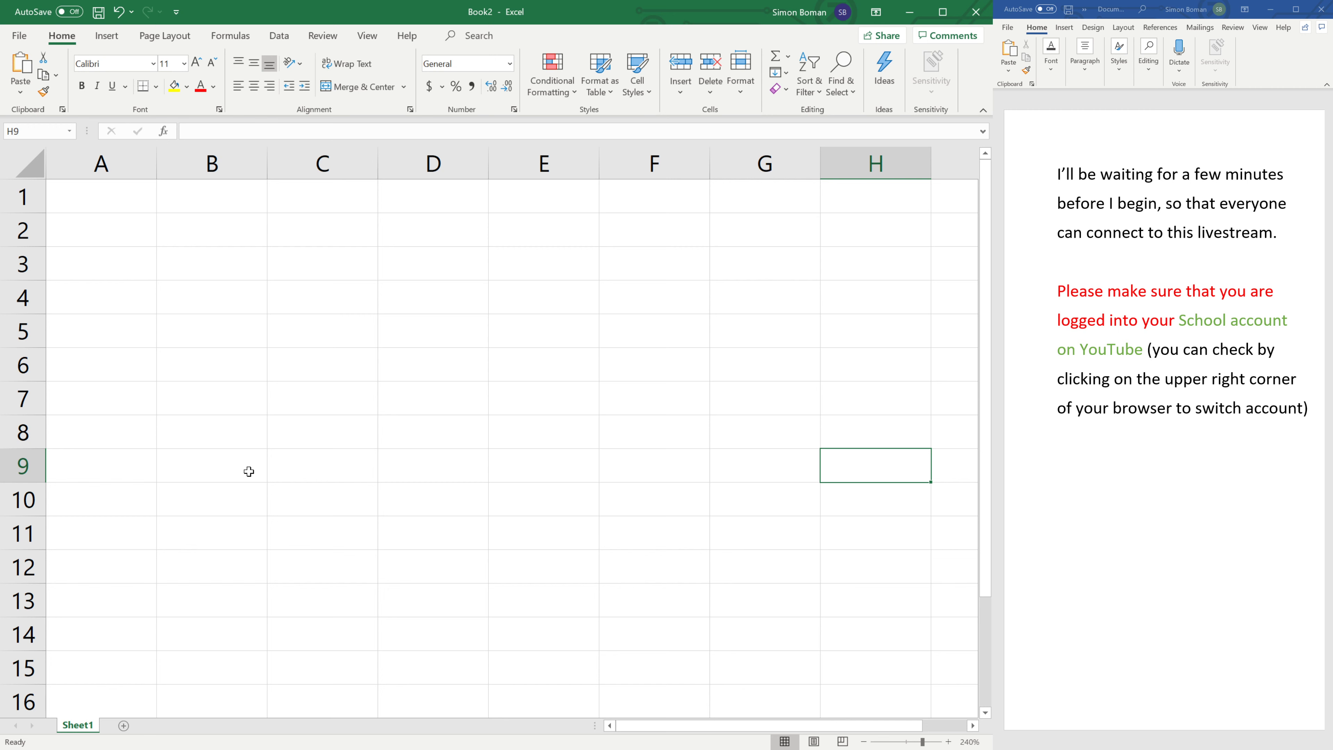
pyautogui.click(234, 442)
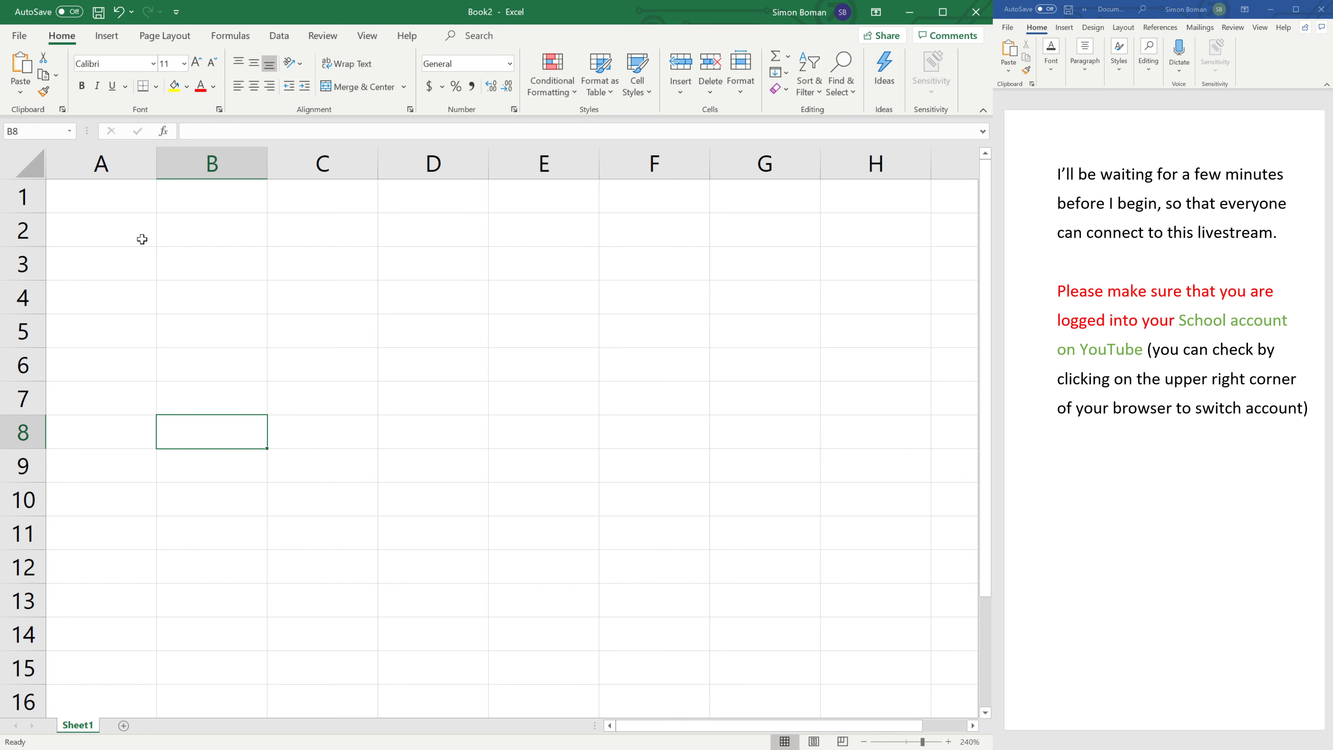
pyautogui.click(135, 207)
pyautogui.click(436, 266)
pyautogui.click(470, 333)
pyautogui.click(476, 462)
pyautogui.click(651, 459)
pyautogui.click(768, 325)
pyautogui.click(851, 299)
pyautogui.click(860, 539)
pyautogui.click(195, 452)
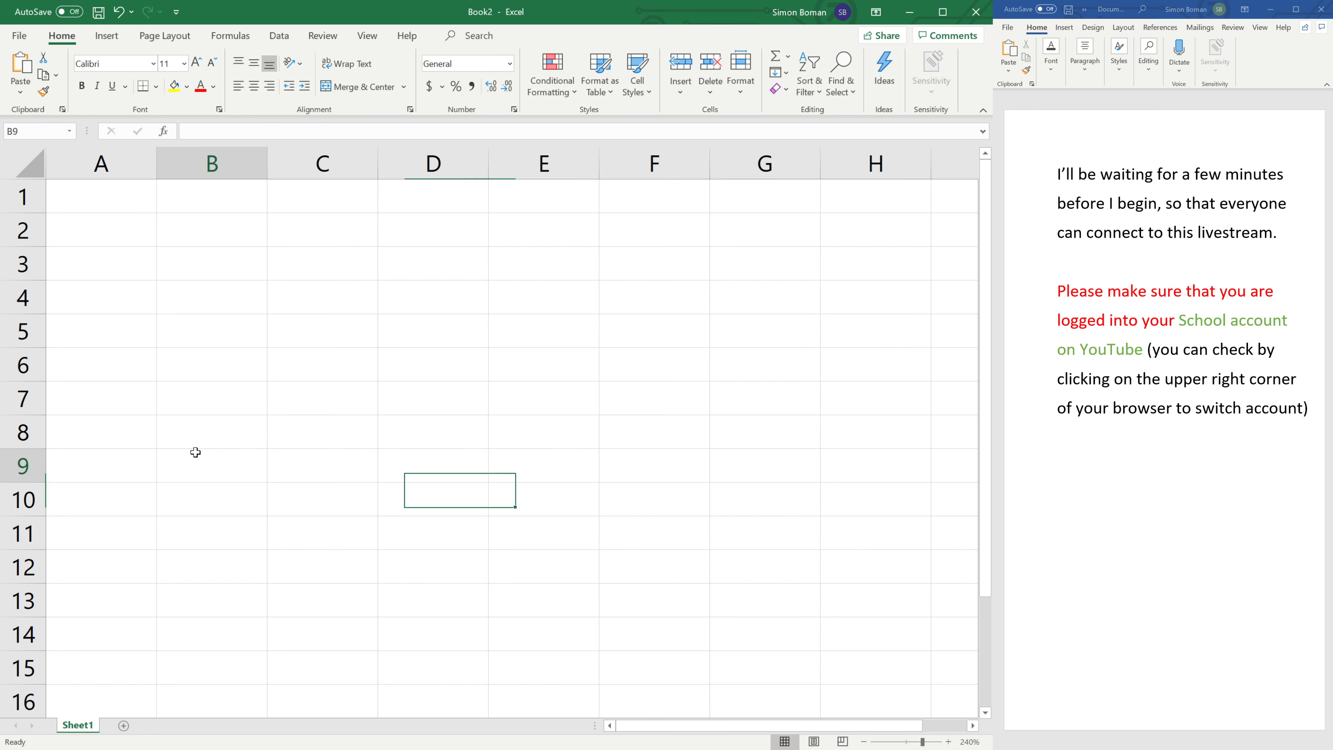
pyautogui.click(167, 423)
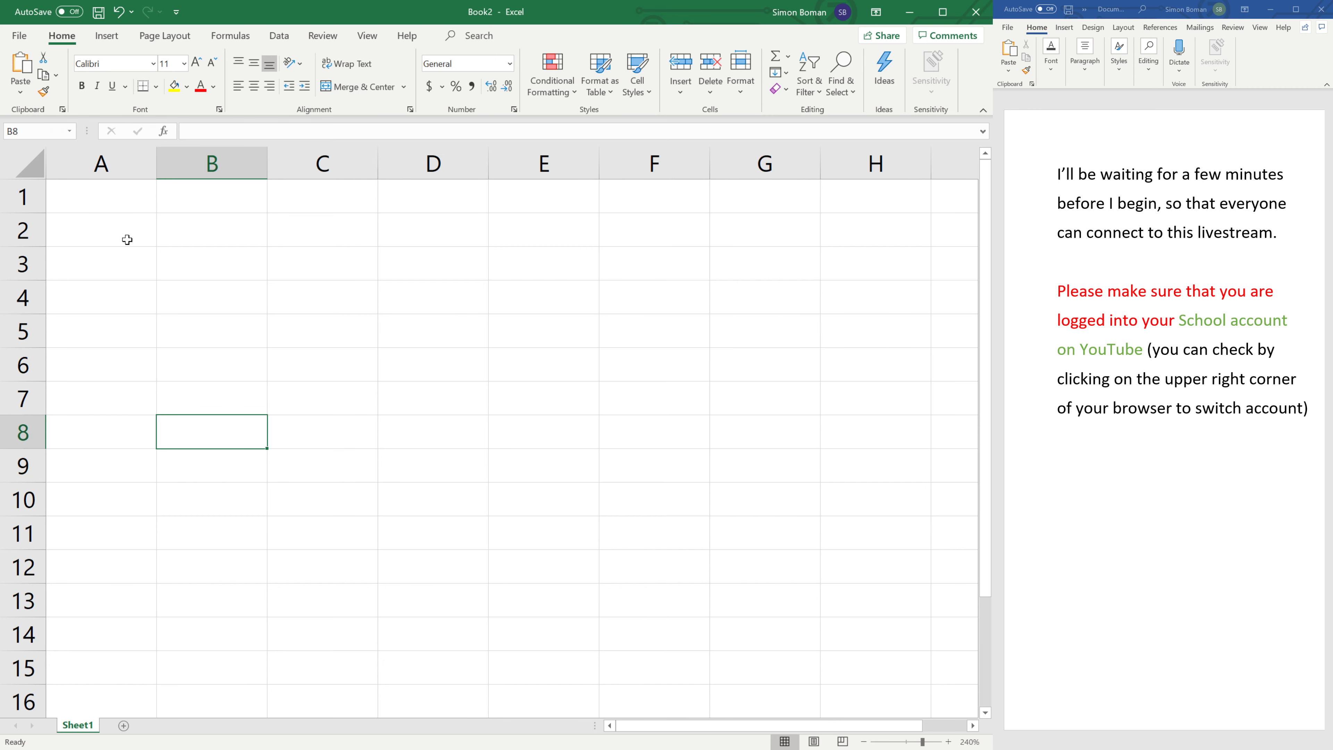
pyautogui.click(128, 205)
pyautogui.click(323, 231)
pyautogui.click(446, 310)
pyautogui.click(656, 294)
# Try a yellow fill on cell E2 and undo it
pyautogui.click(544, 233)
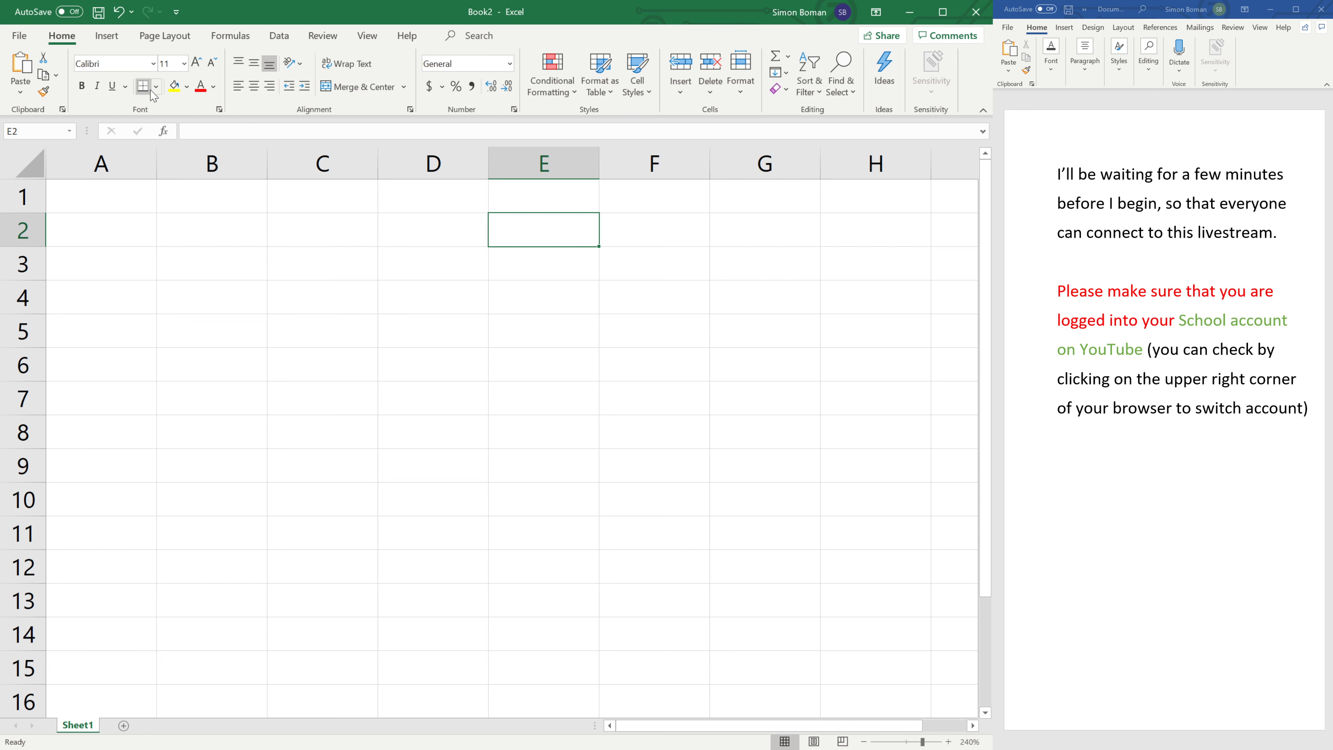
pyautogui.click(173, 86)
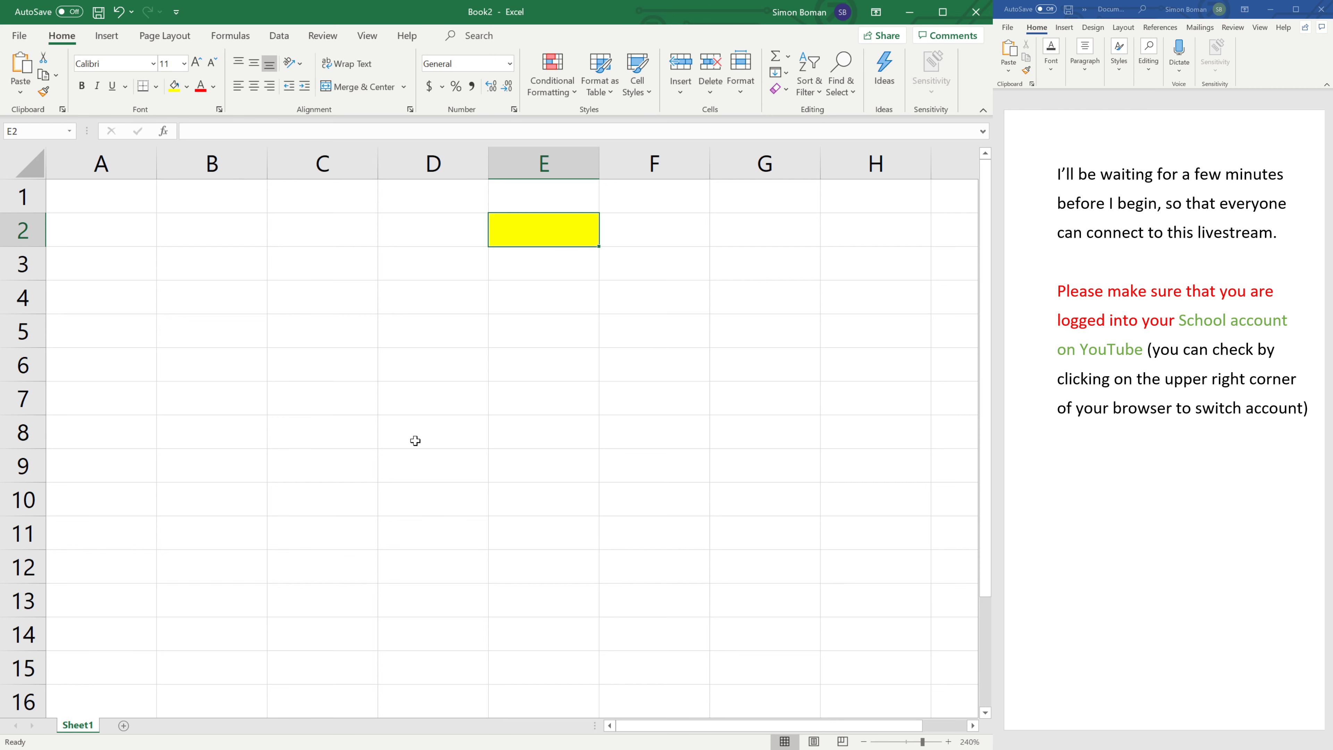
pyautogui.click(429, 467)
pyautogui.hotkey('ctrl', 'z')
pyautogui.click(106, 319)
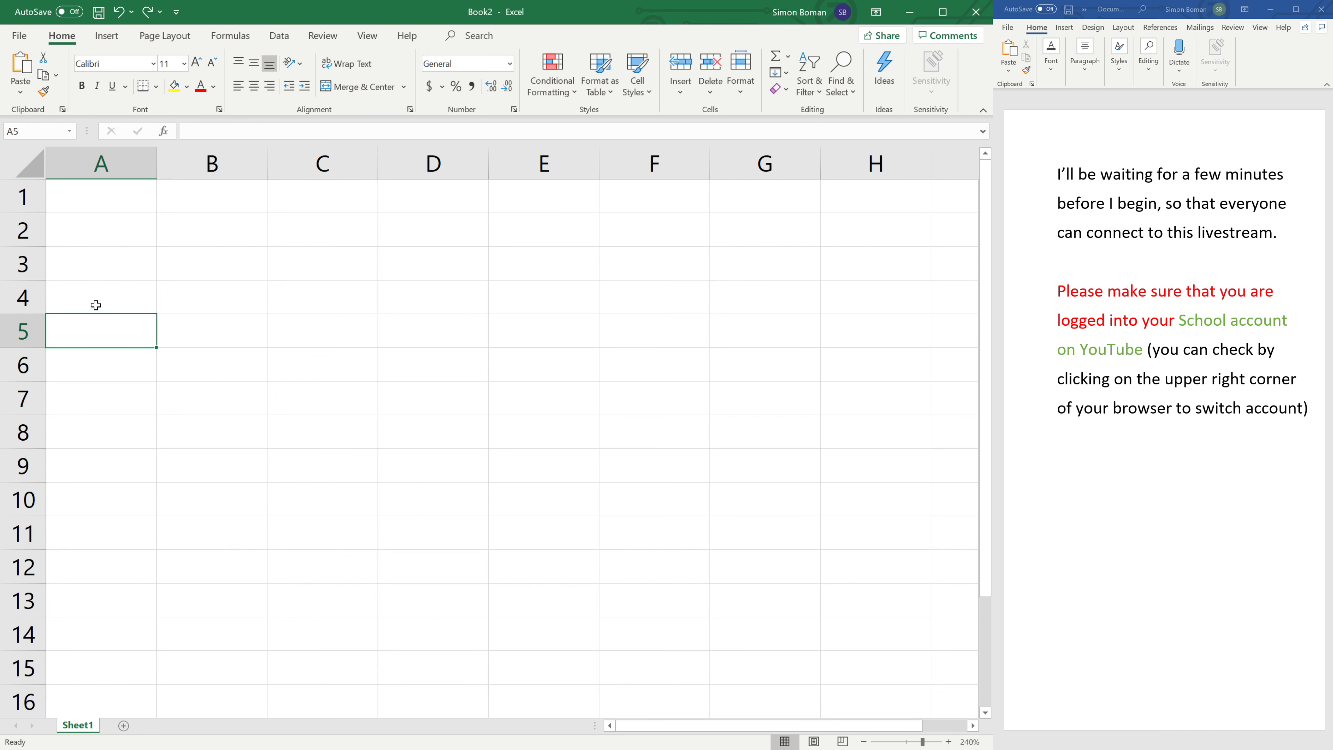
pyautogui.click(104, 202)
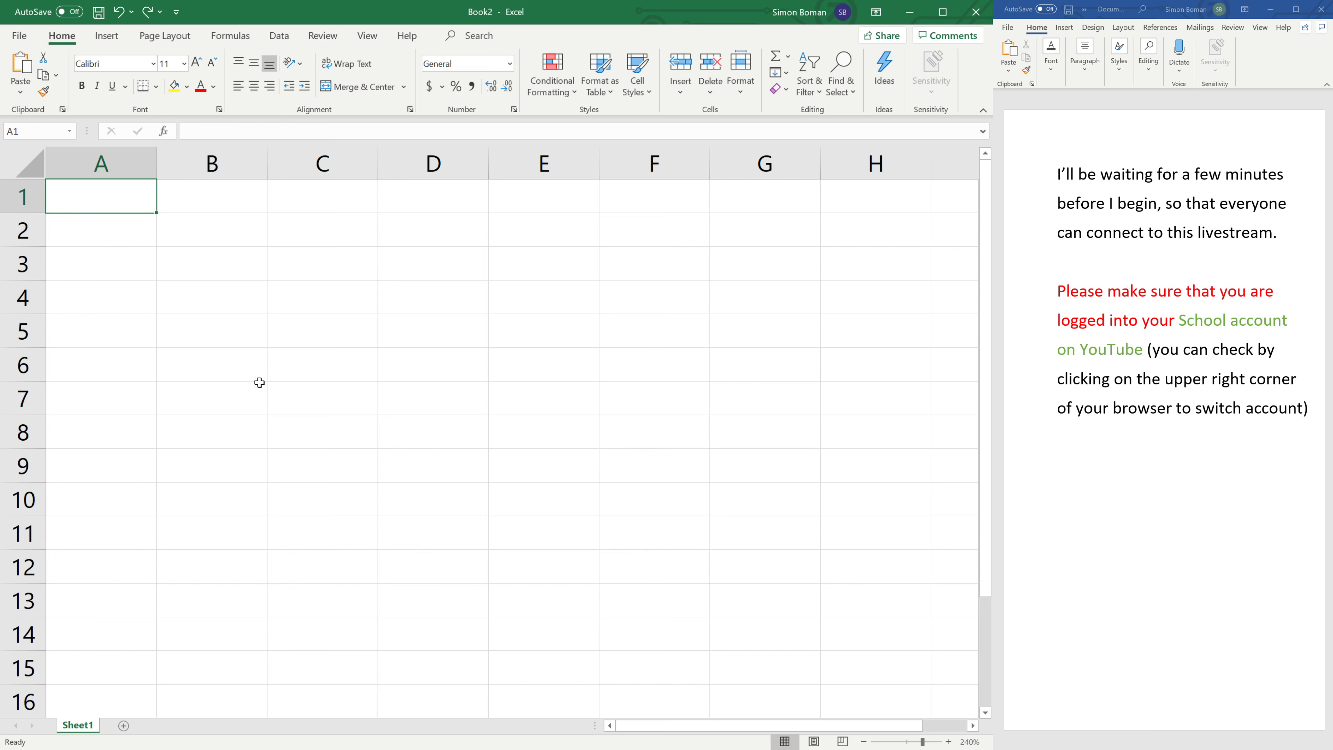
pyautogui.press('Down')
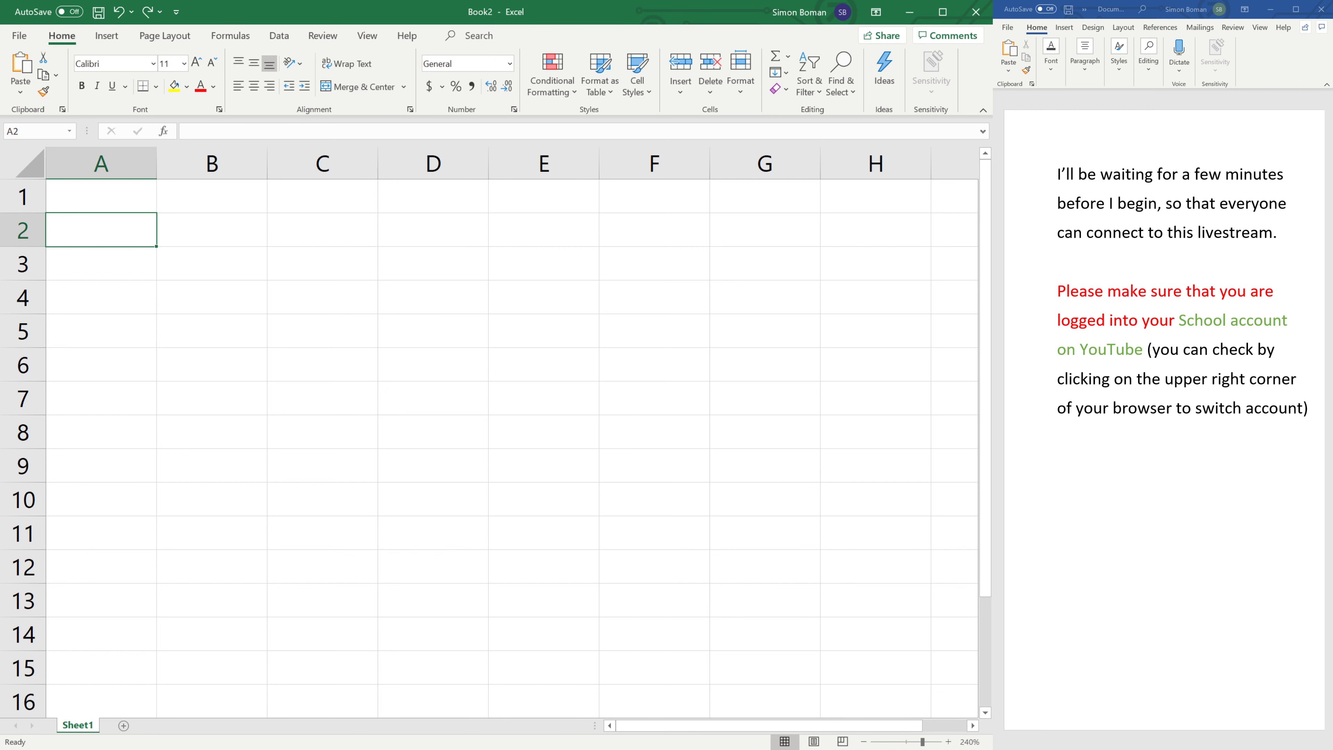
pyautogui.click(260, 615)
pyautogui.click(631, 229)
pyautogui.click(322, 237)
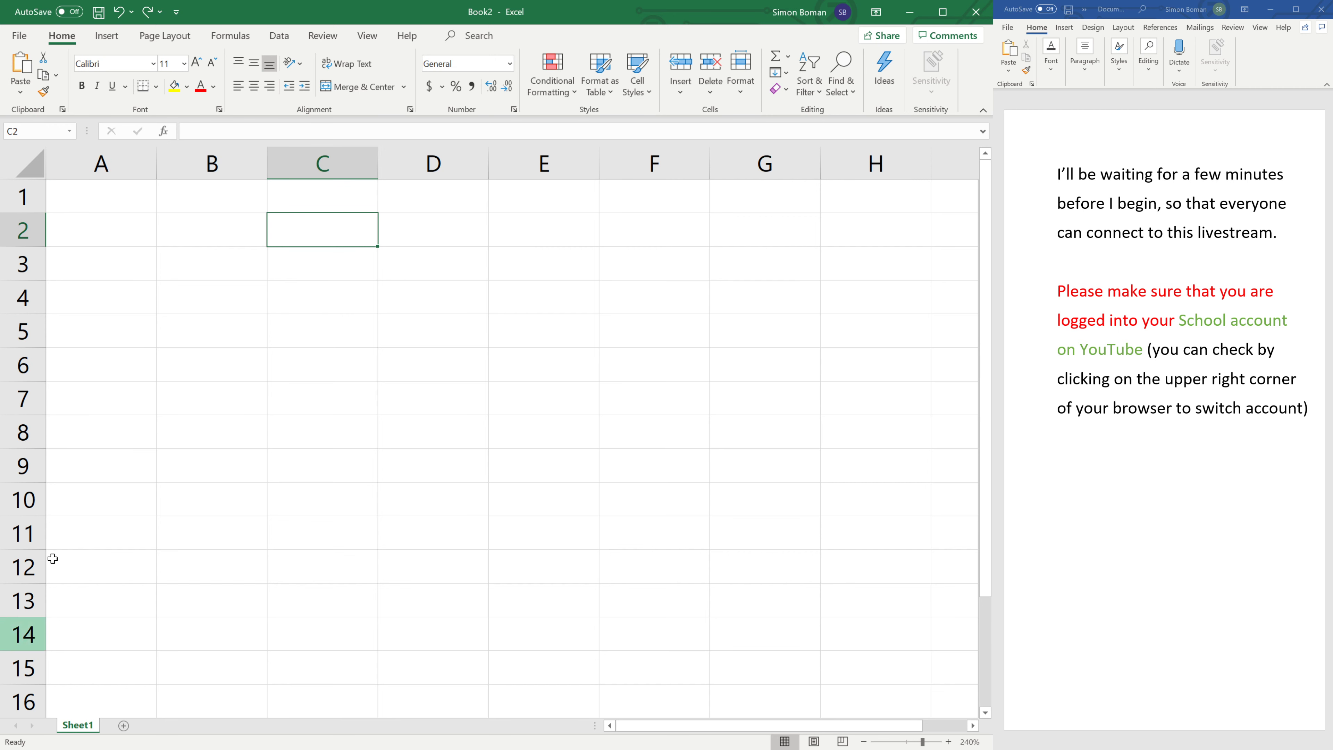
pyautogui.click(133, 542)
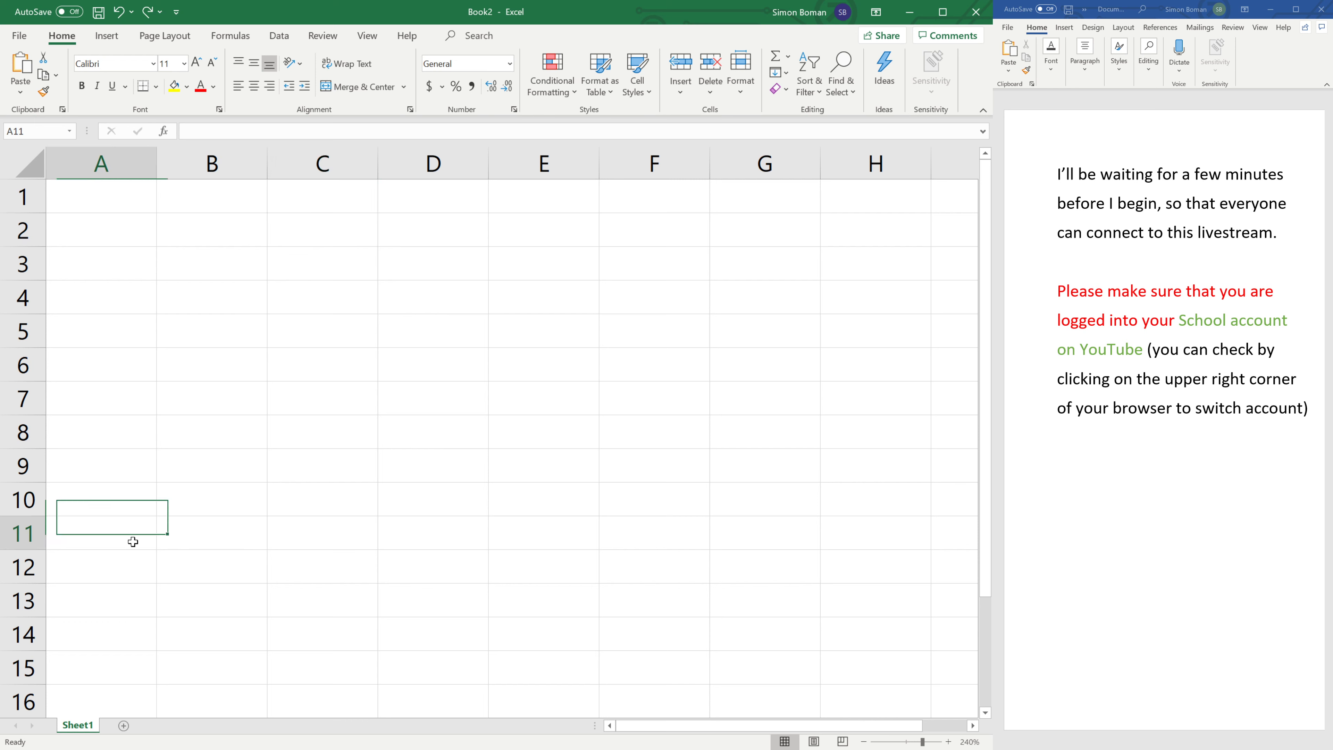
pyautogui.click(139, 225)
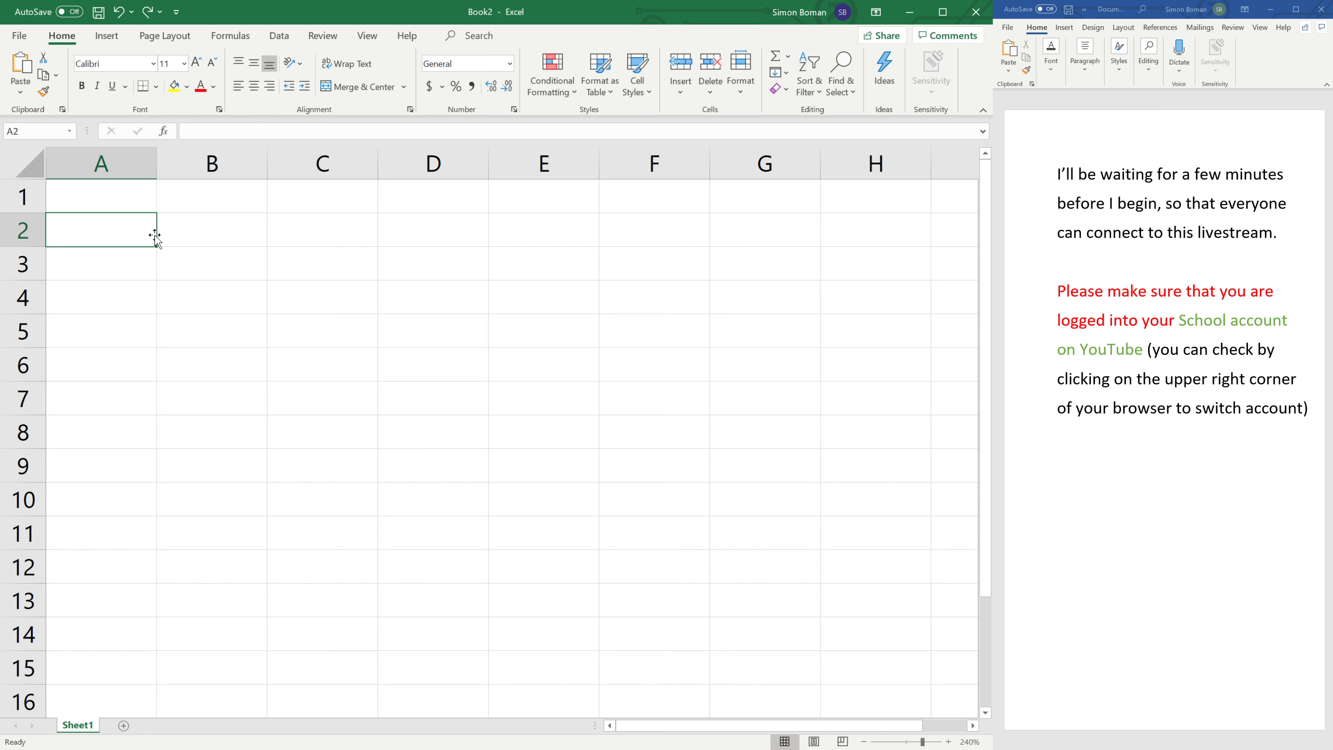
pyautogui.write('Income')
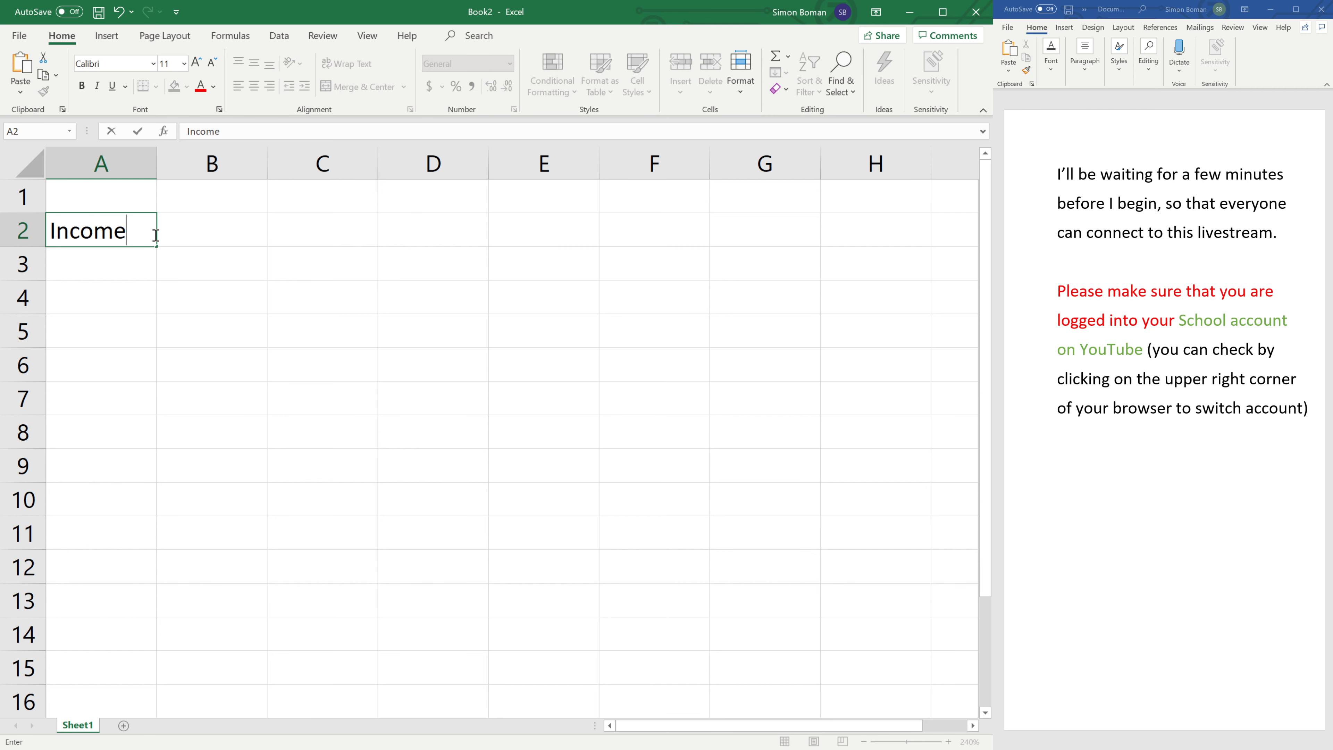
pyautogui.press('BackSpace')
pyautogui.press('BackSpace')
pyautogui.press('BackSpace')
pyautogui.press('BackSpace')
pyautogui.press('BackSpace')
pyautogui.press('BackSpace')
# Enter the label "Pocket money" in cell A2
pyautogui.write('Pocket money')
pyautogui.press('Return')
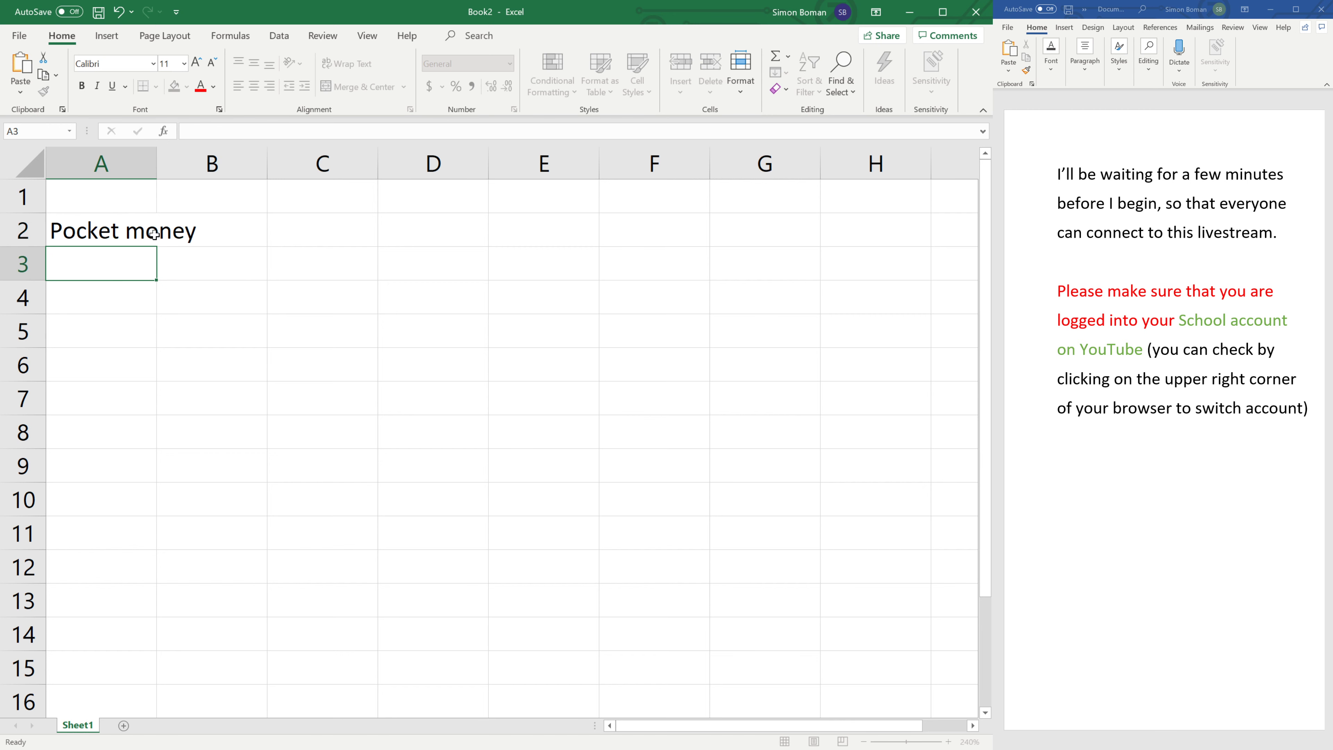
# Widen column A so that the "Pocket money" label fits inside its cell
pyautogui.click(154, 234)
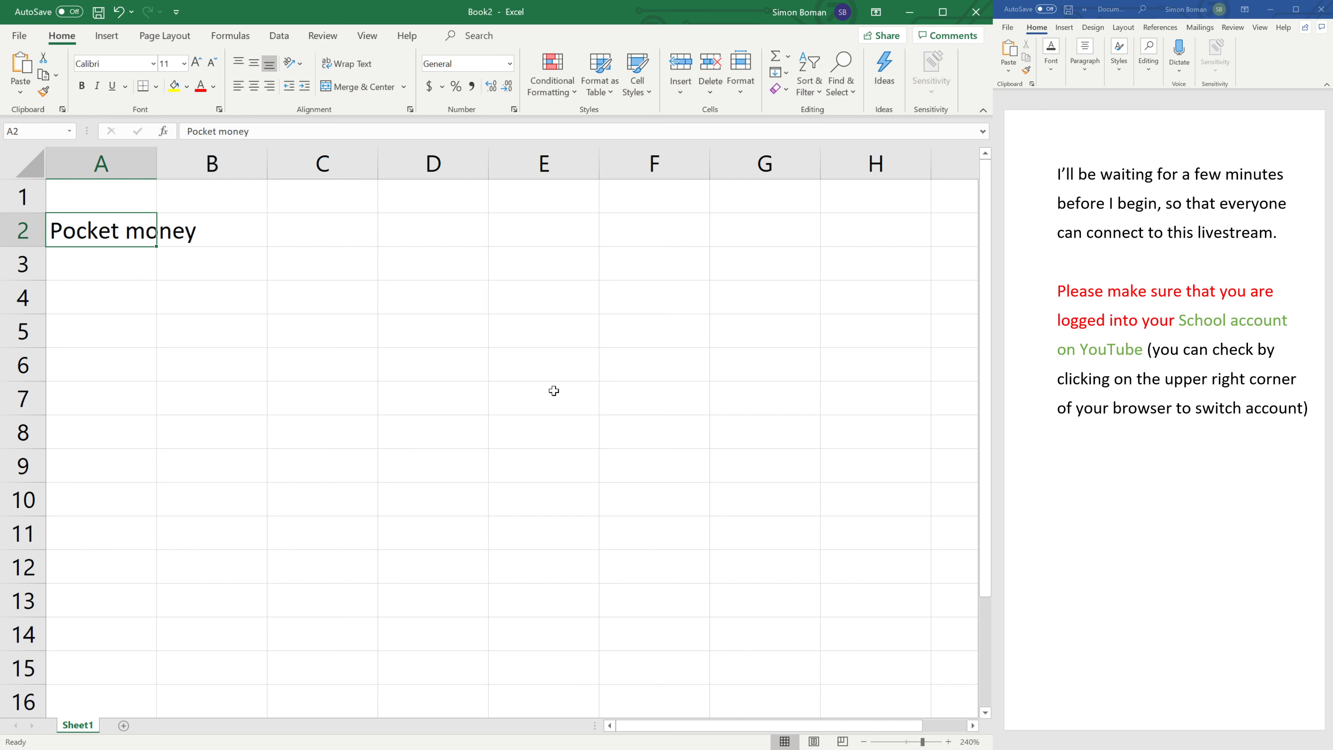
pyautogui.click(130, 357)
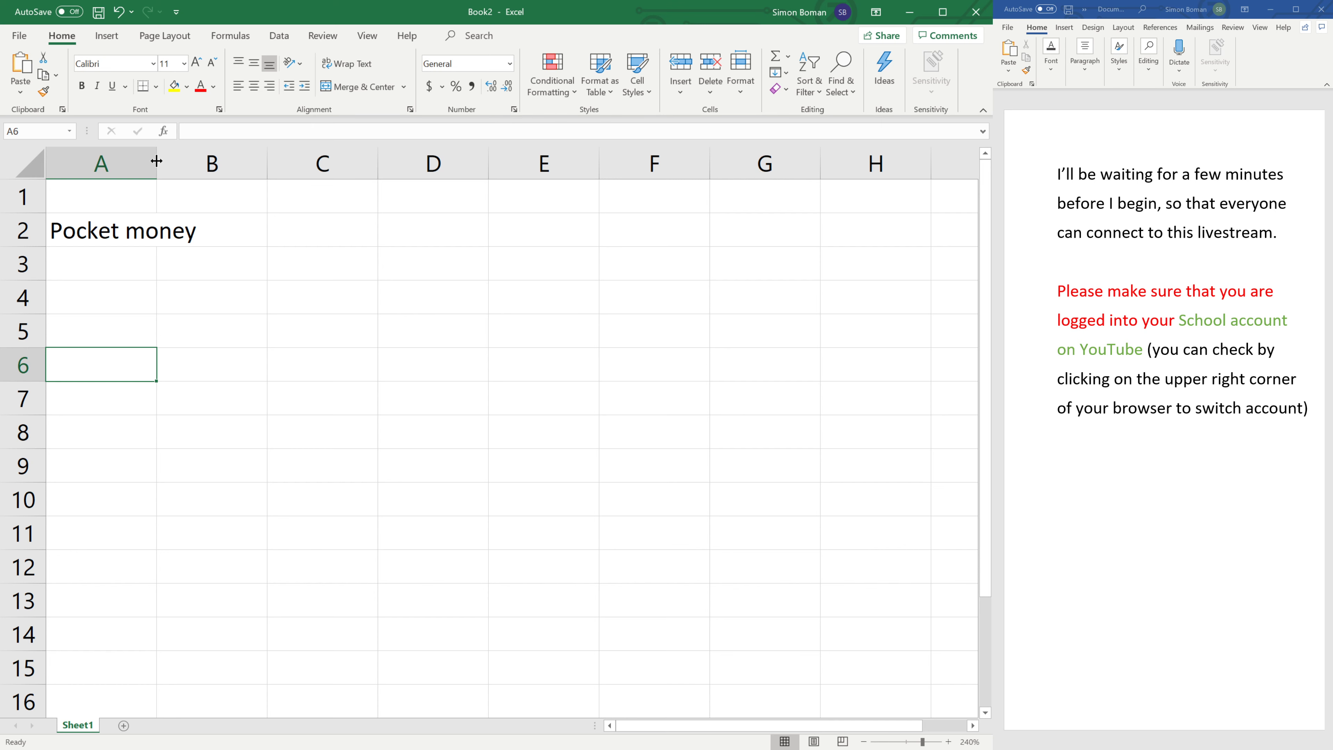
pyautogui.moveTo(157, 161); pyautogui.dragTo(211, 158)
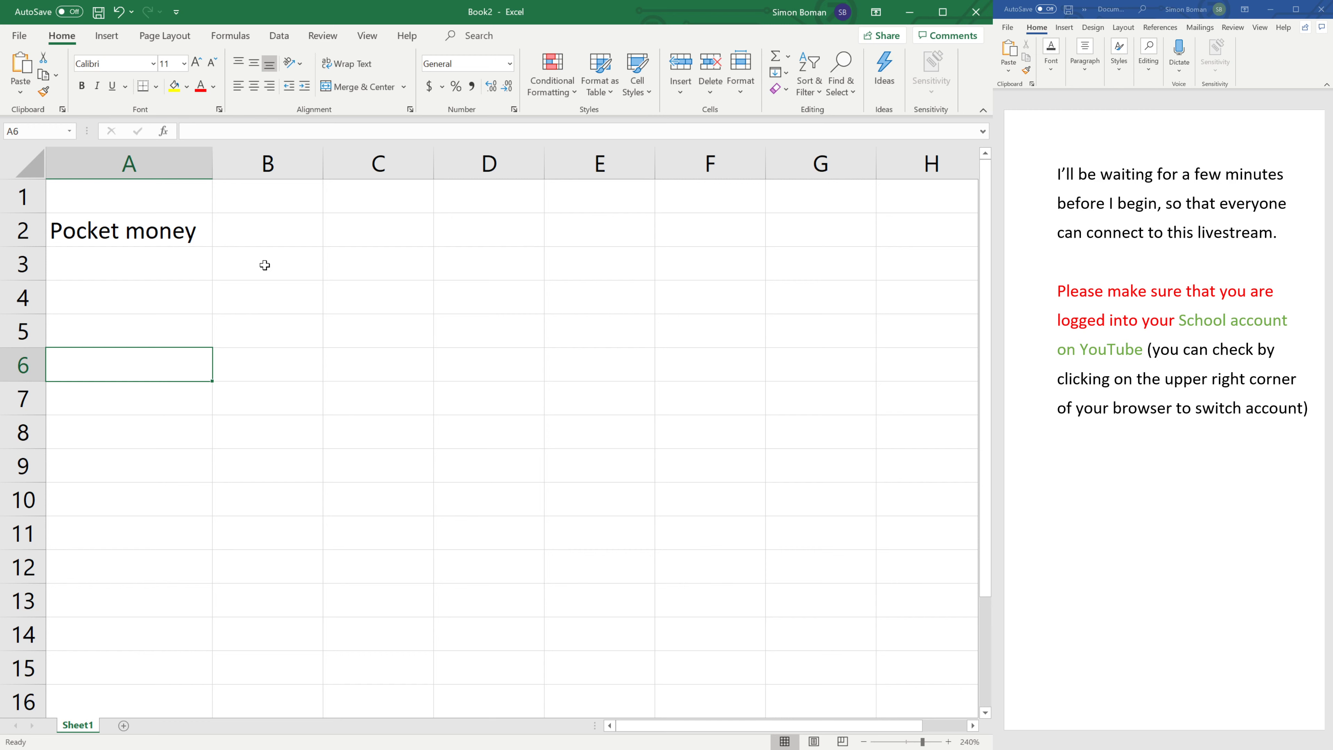
# Enter the sample word "Incomprehensible." in cell A3
pyautogui.click(201, 269)
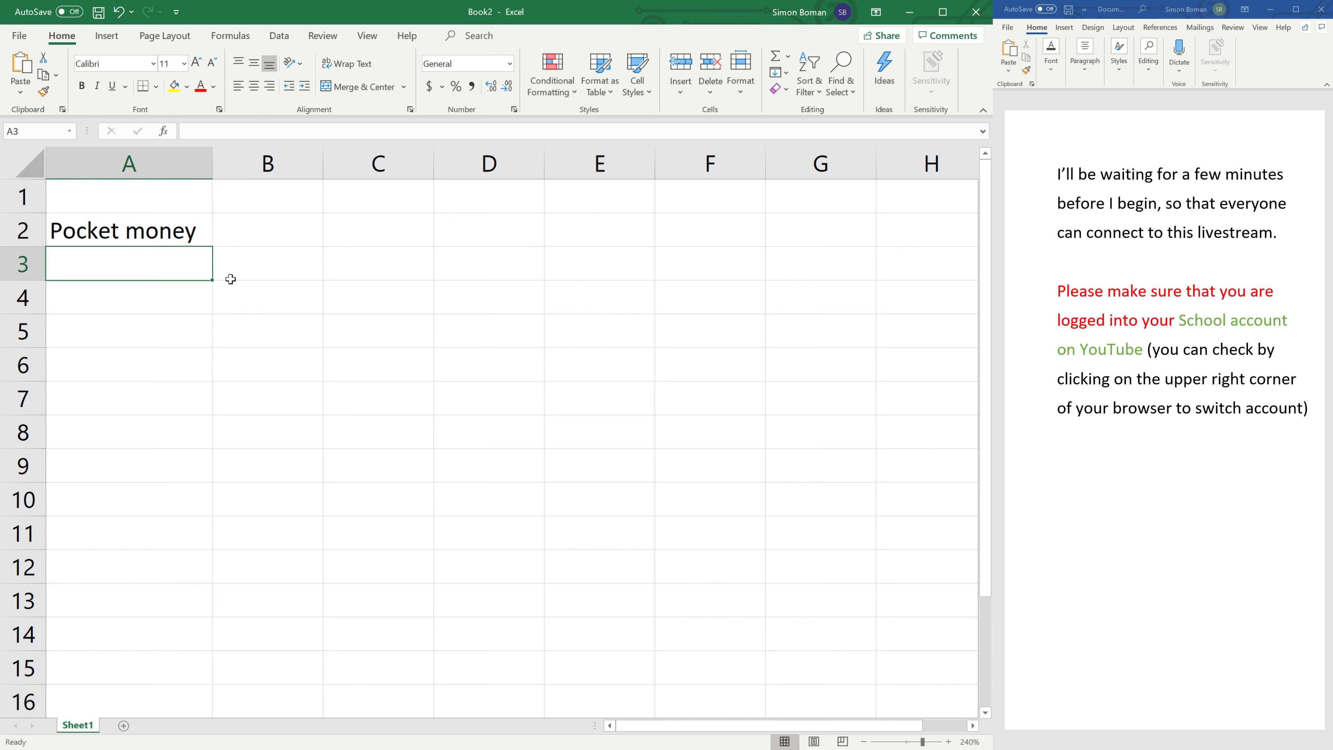
pyautogui.write('Icomprehen')
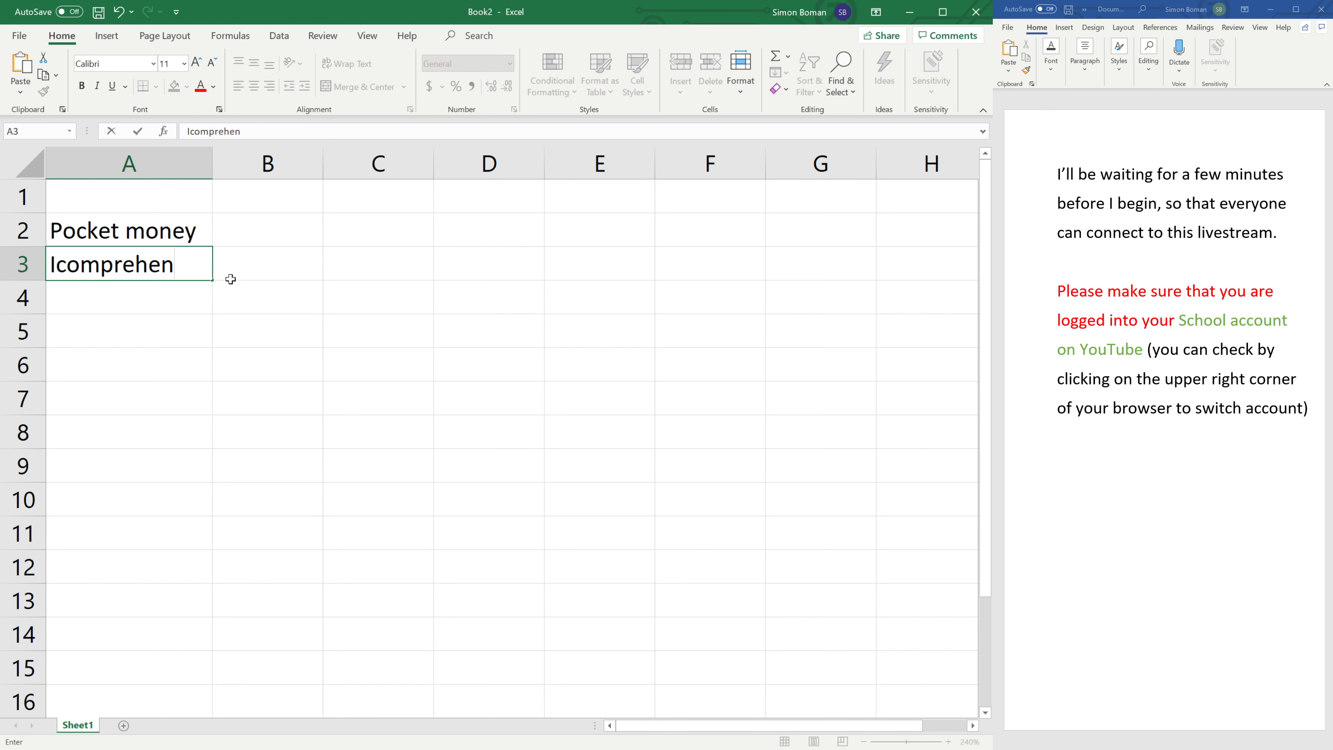
pyautogui.hotkey('ctrl', 'Return')
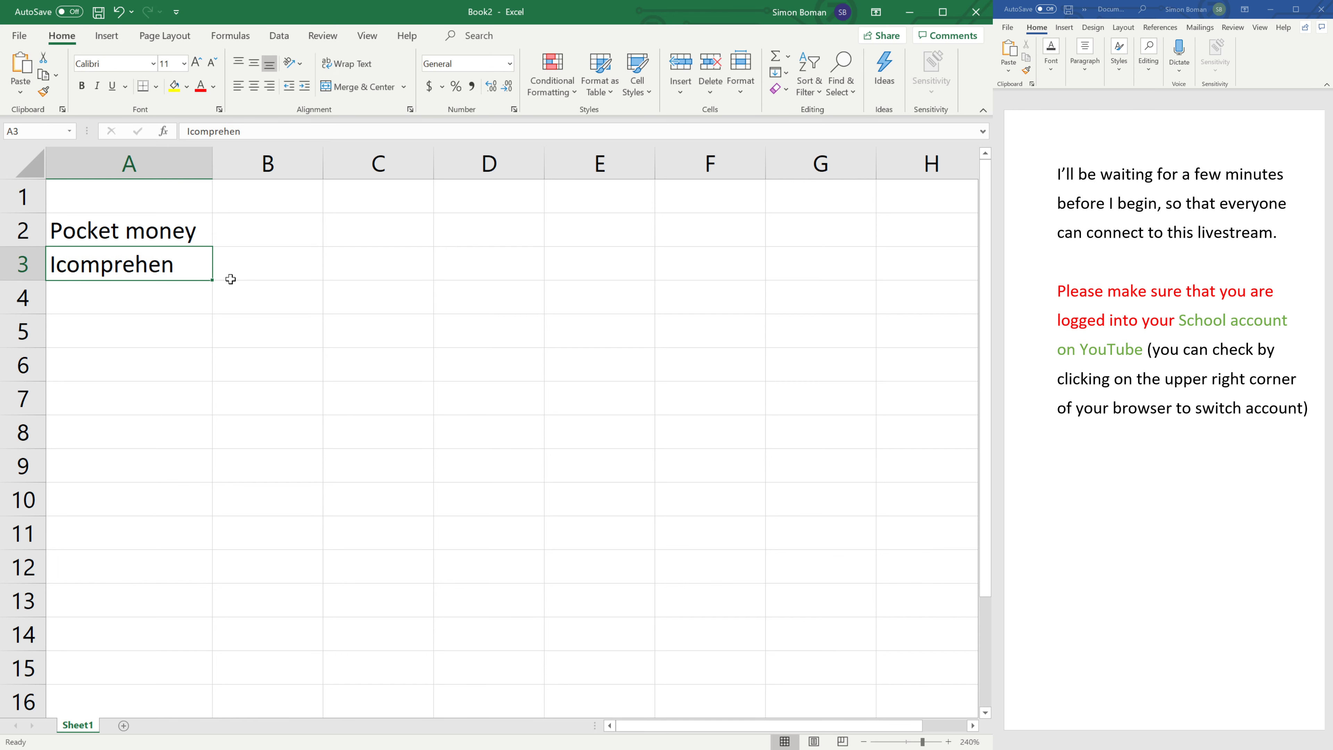
pyautogui.write('Incomp')
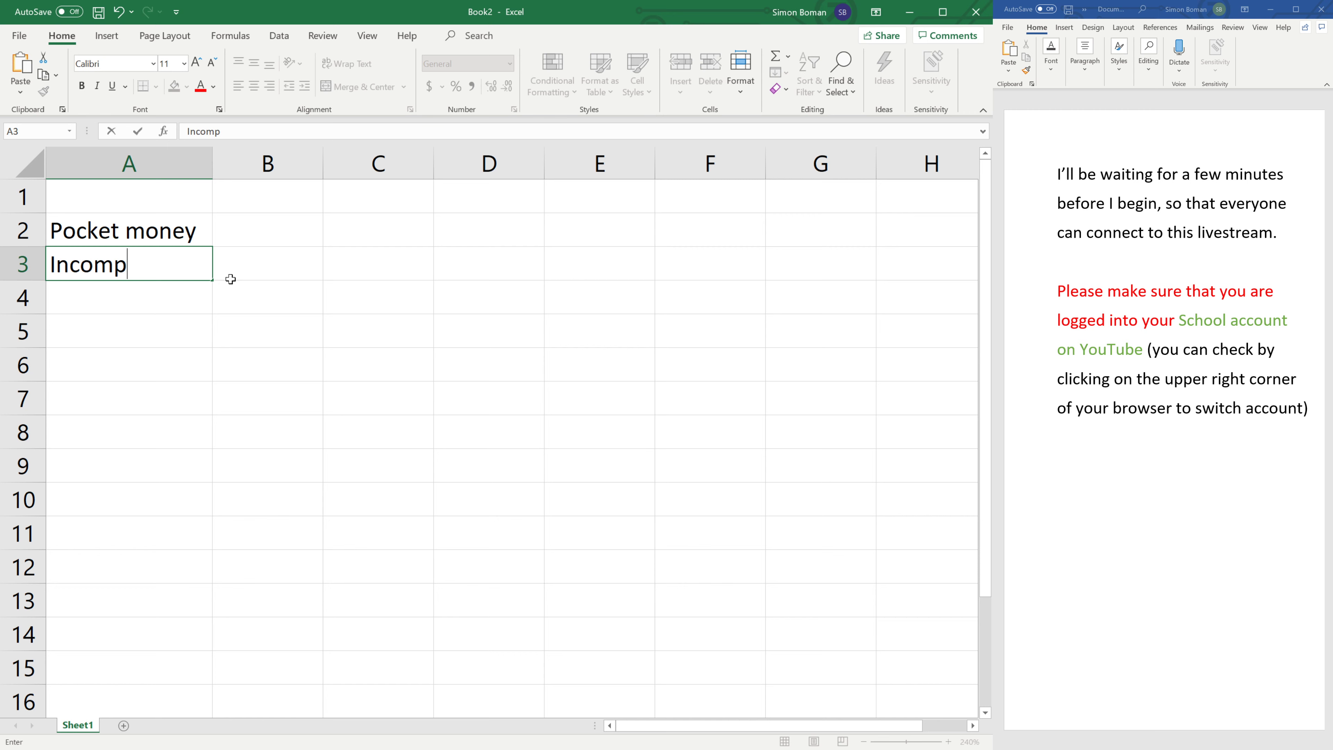
pyautogui.write('rehensivb')
pyautogui.press('BackSpace')
pyautogui.press('BackSpace')
pyautogui.write('ble.')
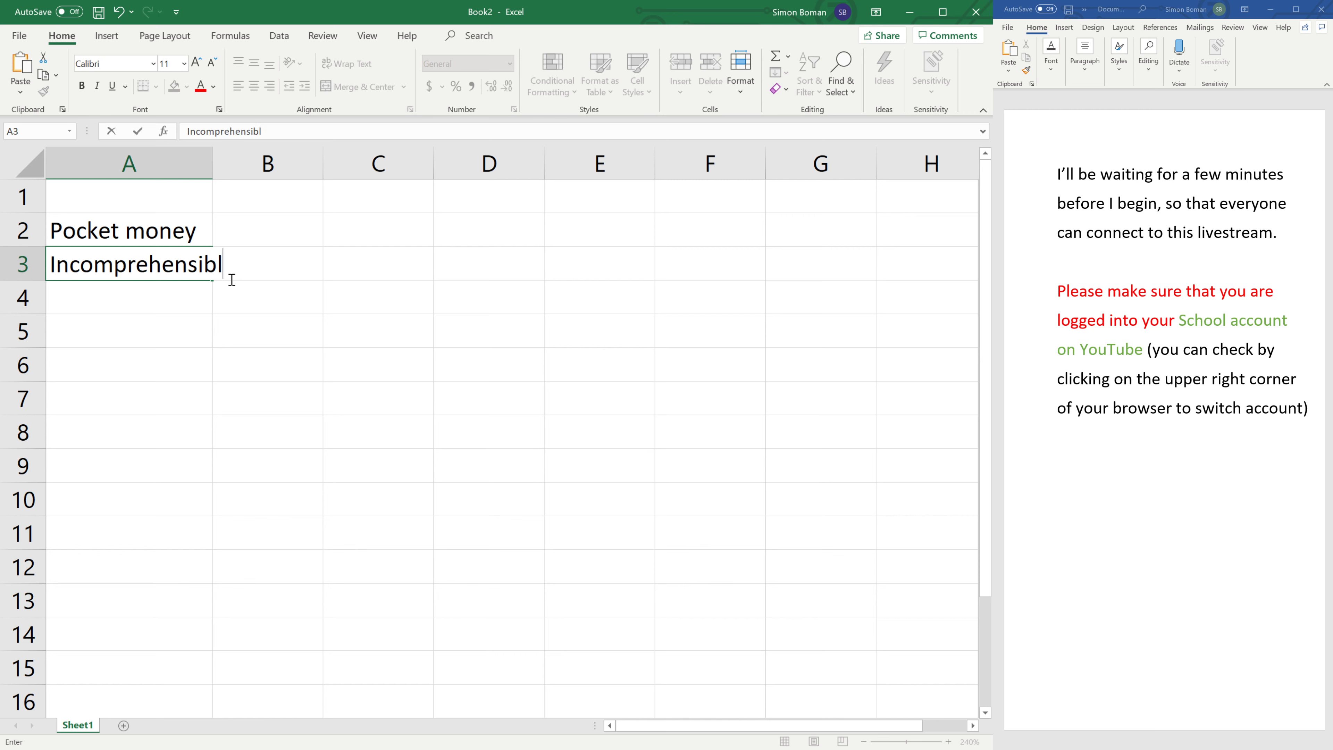
pyautogui.press('Return')
pyautogui.click(216, 274)
pyautogui.click(203, 274)
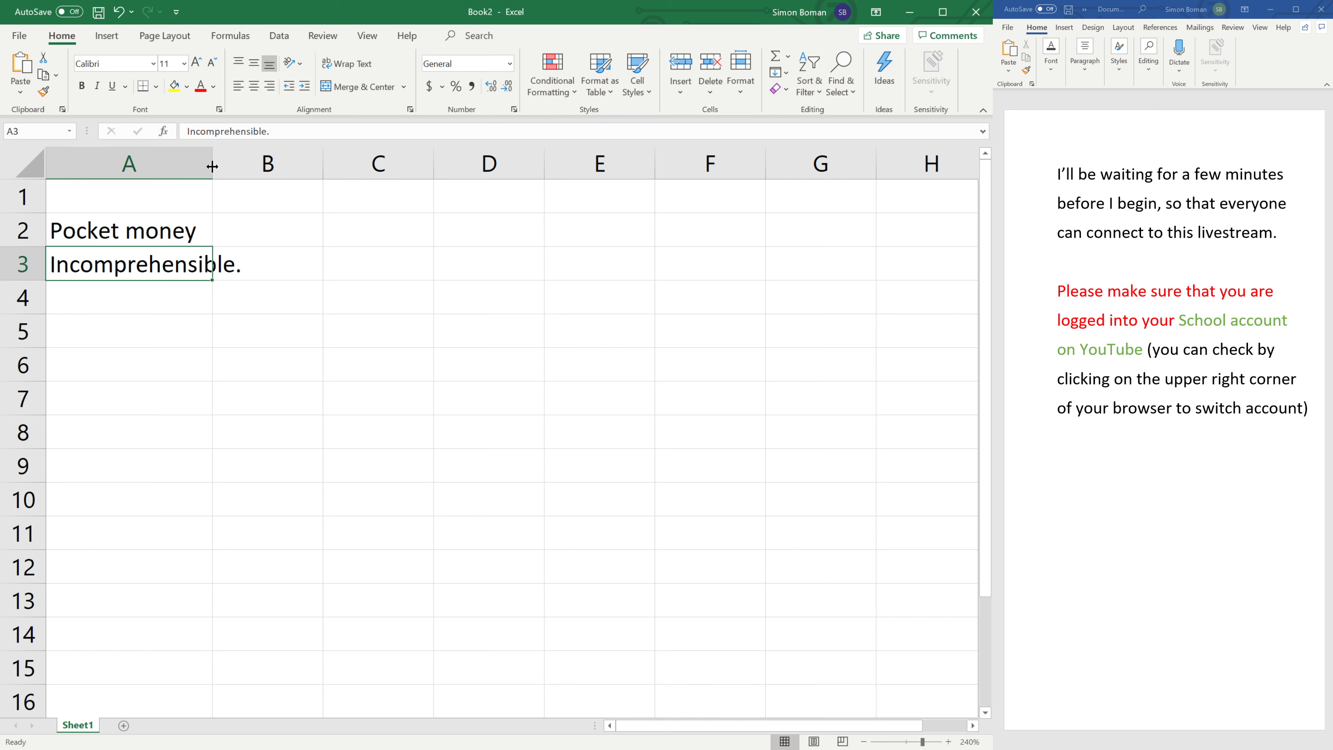
# Try widening column A by hand, undo it, and autofit the column to its longest entry
pyautogui.moveTo(213, 164); pyautogui.dragTo(242, 171)
pyautogui.hotkey('ctrl', 'z')
pyautogui.click(268, 262)
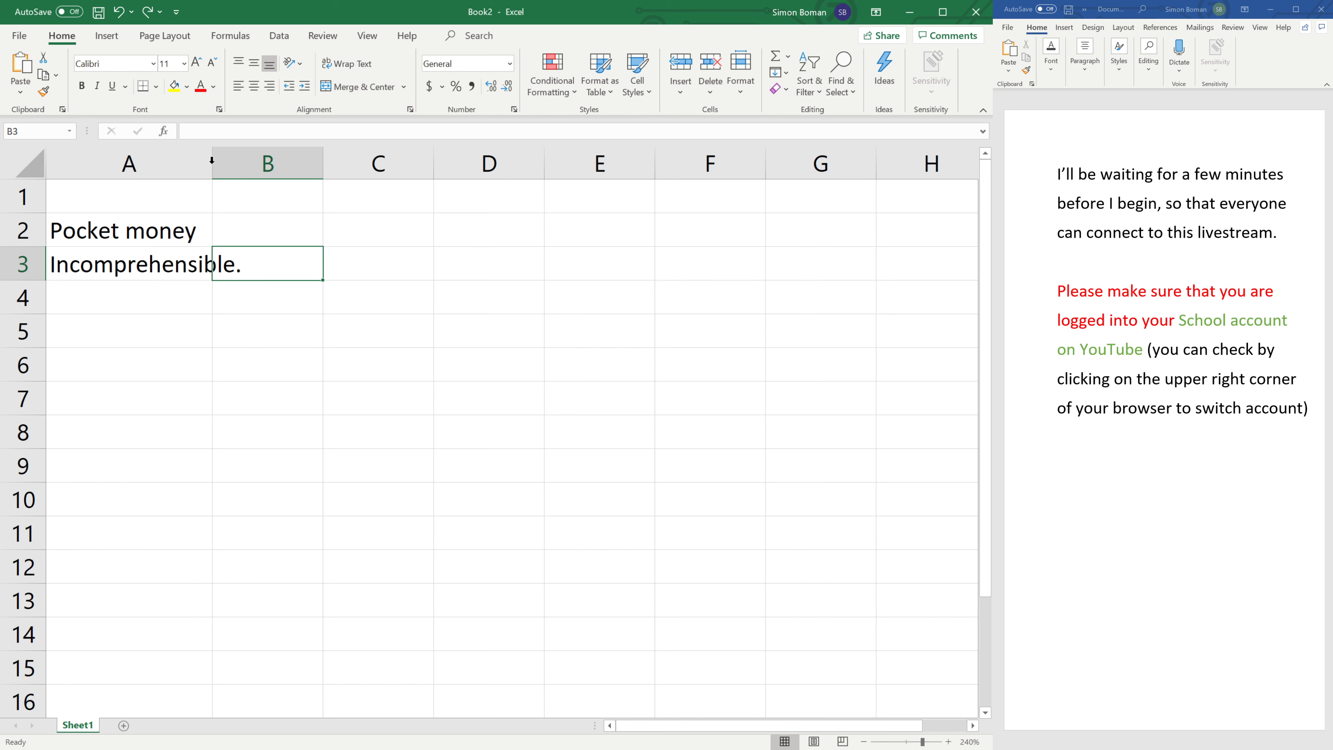
pyautogui.doubleClick(212, 163)
pyautogui.click(319, 549)
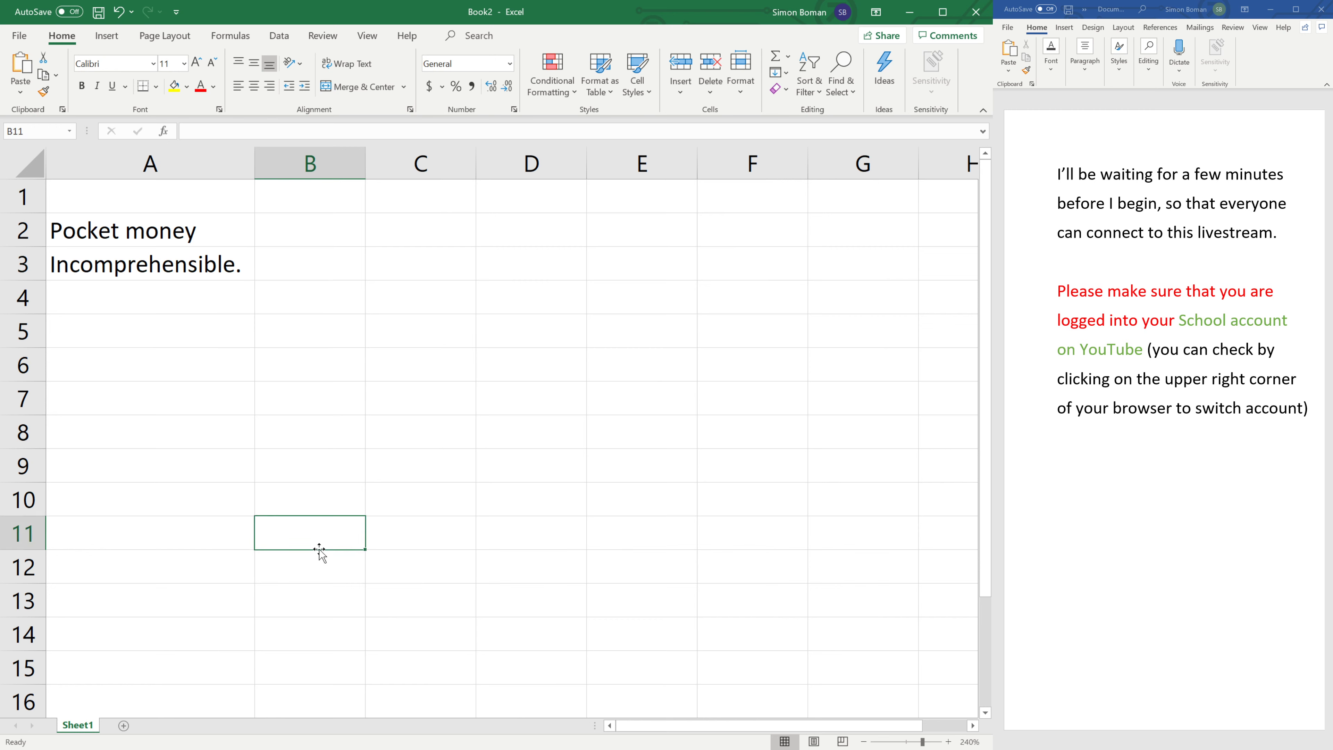
# Clear the sample word from cell A3 and narrow column A to just fit the "Pocket money" label
pyautogui.click(74, 277)
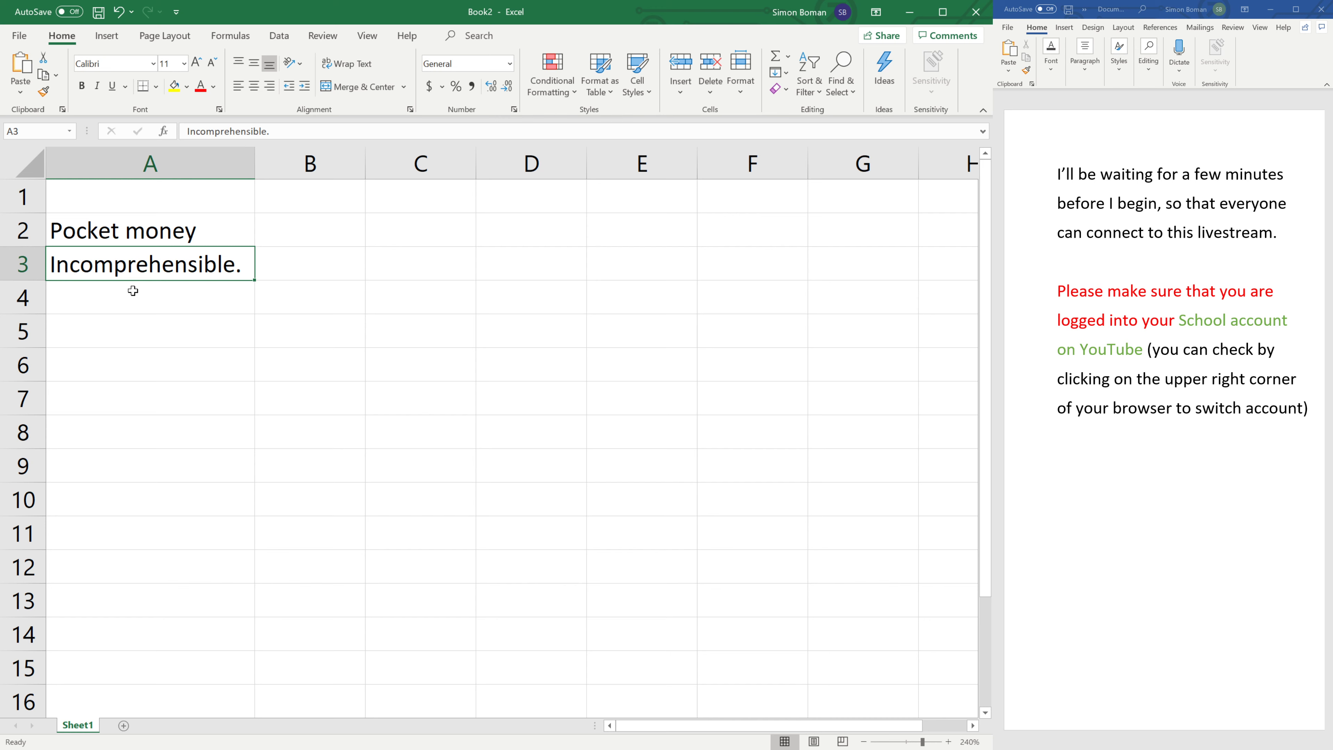
pyautogui.press('Delete')
pyautogui.click(268, 376)
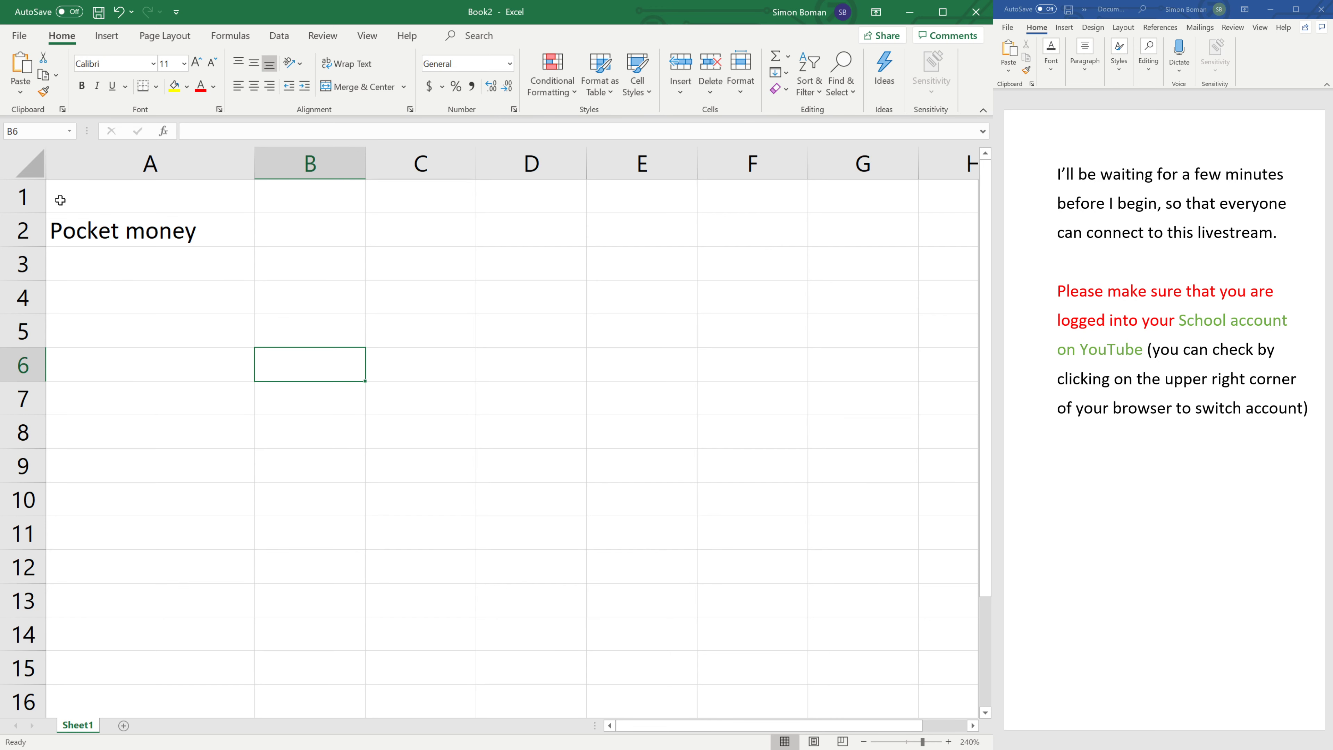
pyautogui.moveTo(255, 160); pyautogui.dragTo(205, 159)
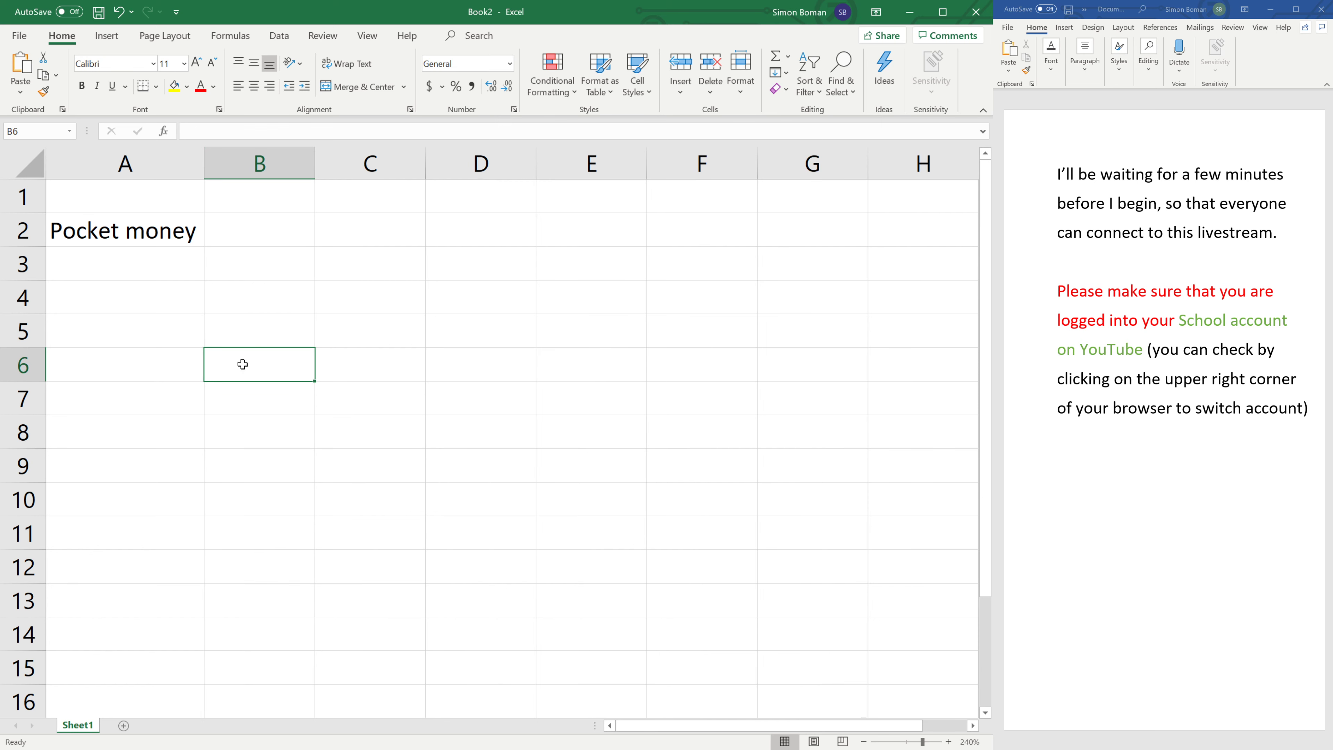
pyautogui.click(164, 355)
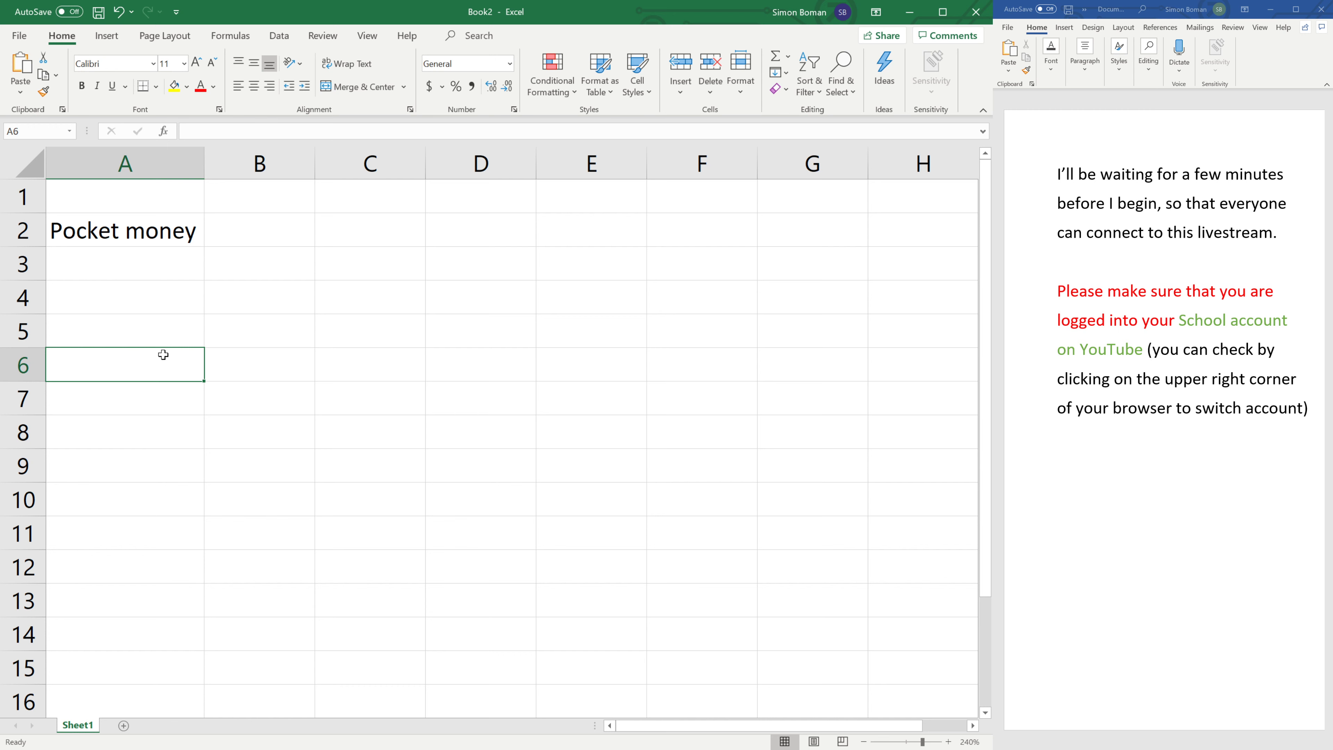
# Enter the column heading "Weekly" in cell B1
pyautogui.click(269, 198)
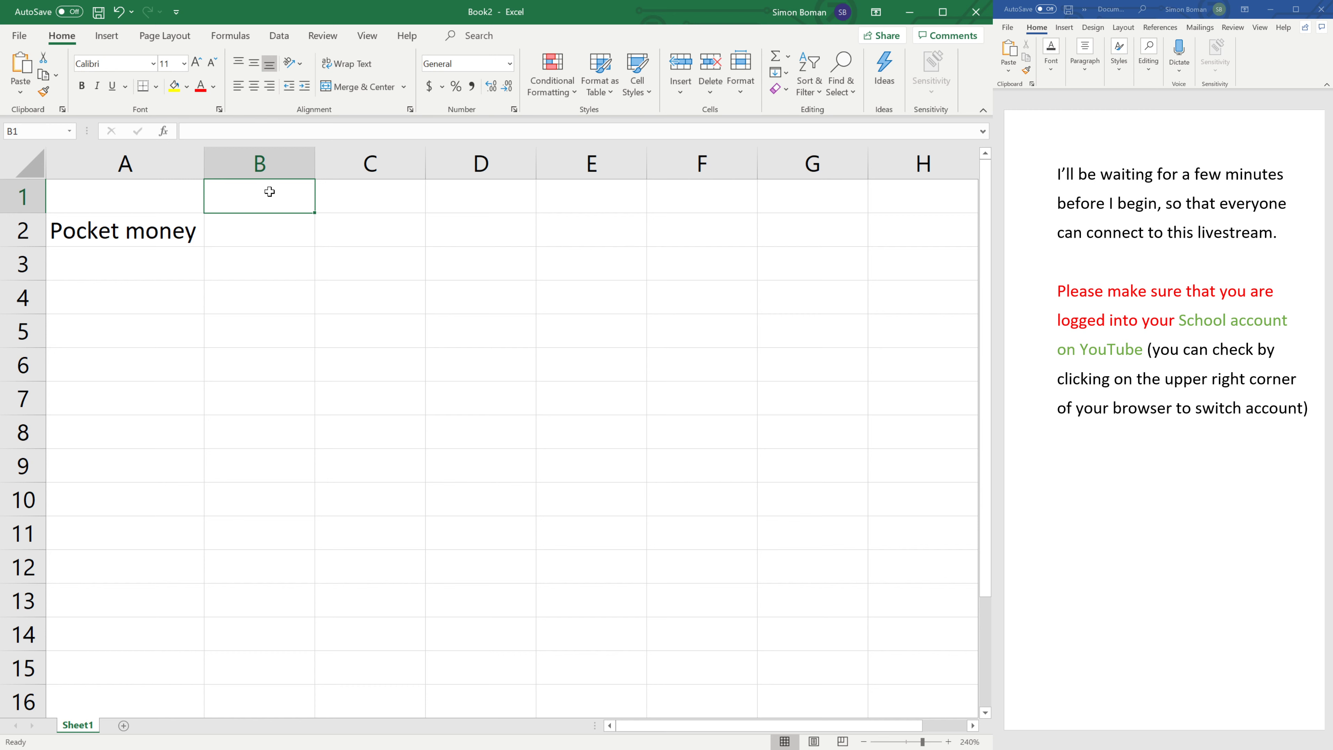
pyautogui.write('Weekly')
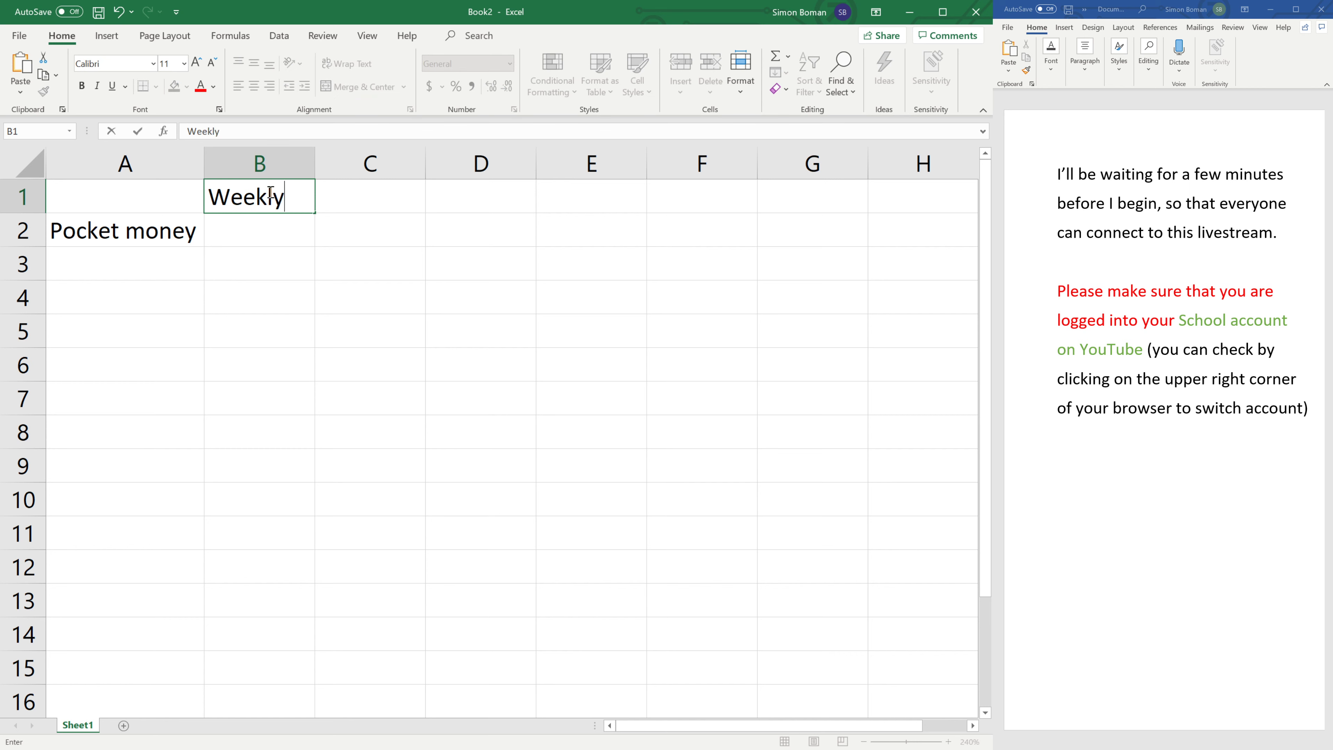
pyautogui.press('Tab')
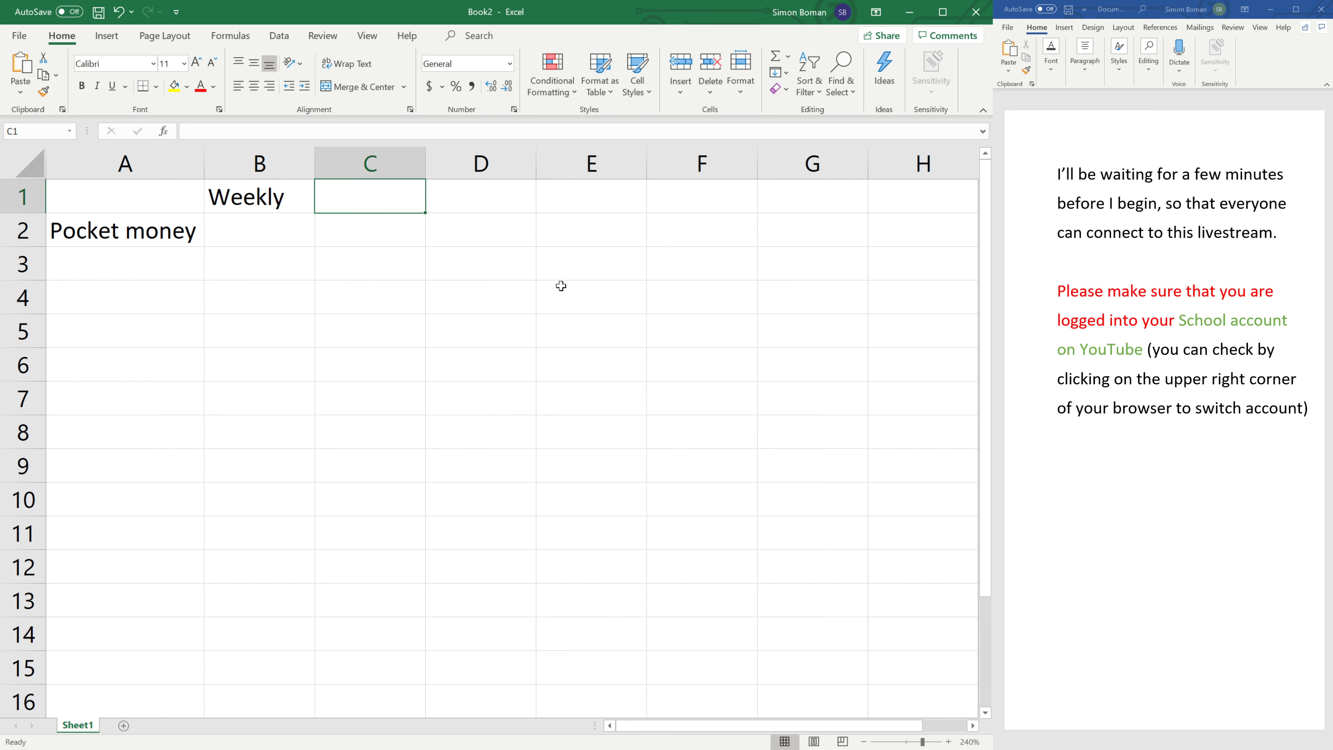
pyautogui.press('Left')
pyautogui.press('Right')
pyautogui.press('Right')
pyautogui.press('Right')
pyautogui.press('Right')
pyautogui.press('Down')
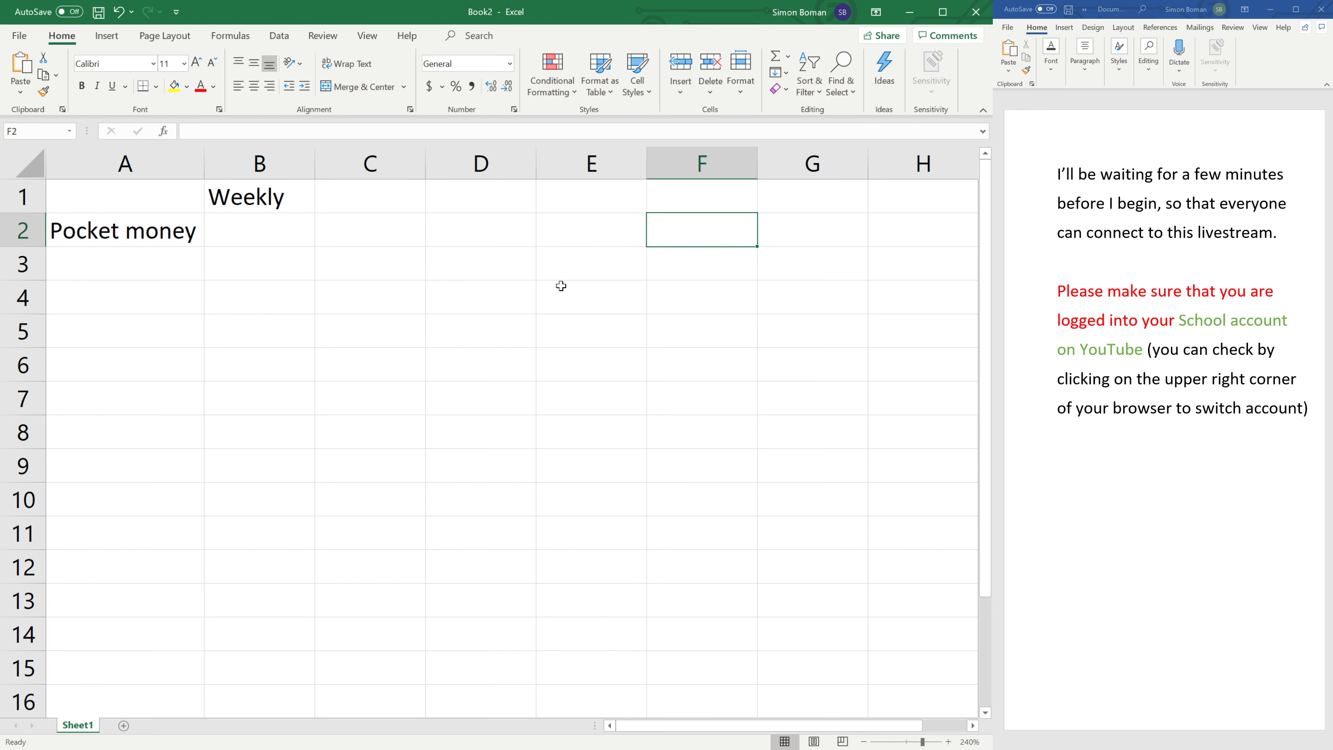
pyautogui.press('Left')
pyautogui.press('Left')
pyautogui.press('Left')
pyautogui.press('Left')
pyautogui.press('Up')
pyautogui.press('Down')
pyautogui.press('Up')
pyautogui.press('Down')
pyautogui.press('Up')
pyautogui.press('Right')
pyautogui.press('Down')
pyautogui.press('Left')
pyautogui.press('Up')
pyautogui.press('Down')
pyautogui.press('Right')
pyautogui.press('Left')
pyautogui.press('Up')
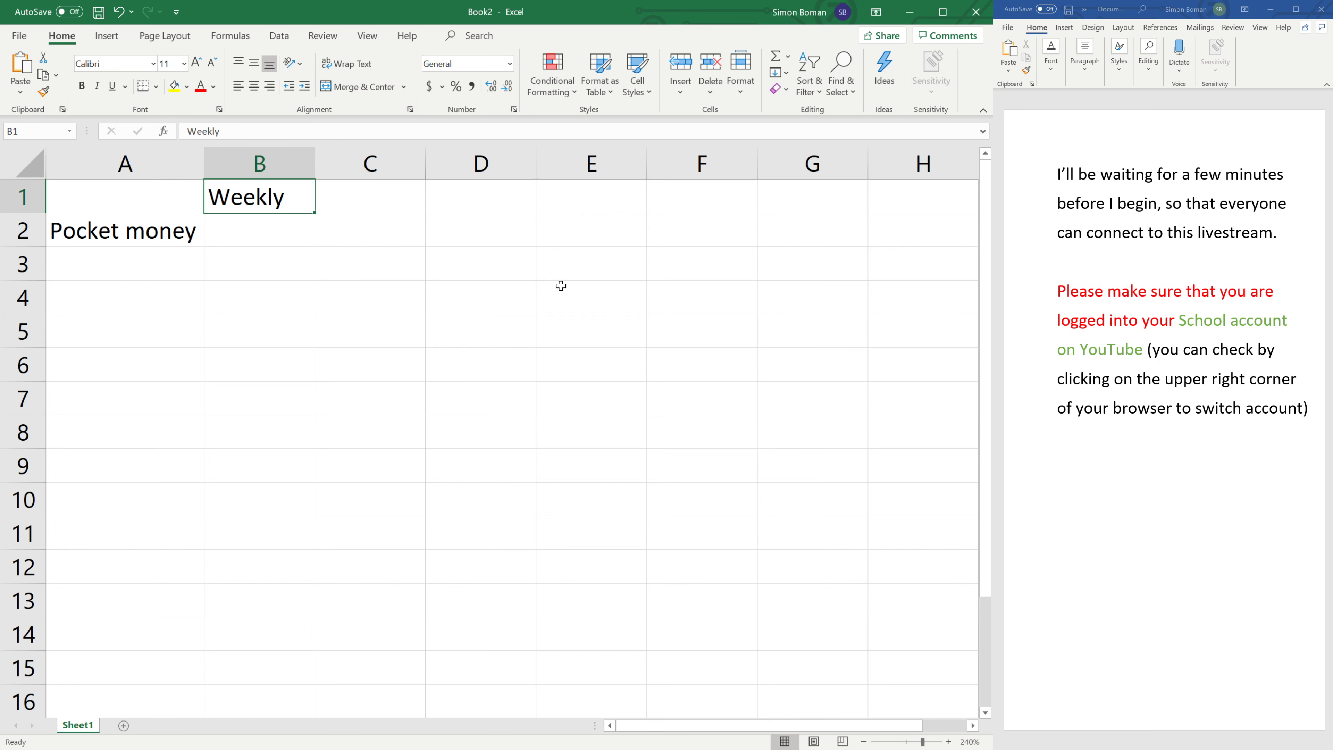
pyautogui.press('Right')
pyautogui.press('Right')
pyautogui.press('Down')
pyautogui.press('Down')
pyautogui.press('Left')
pyautogui.press('Down')
pyautogui.press('Left')
pyautogui.press('Right')
pyautogui.press('Down')
pyautogui.press('Left')
pyautogui.press('Up')
pyautogui.press('Up')
pyautogui.press('Down')
pyautogui.press('Down')
pyautogui.press('Left')
pyautogui.press('Up')
pyautogui.press('Right')
pyautogui.press('Up')
pyautogui.press('Left')
pyautogui.press('Down')
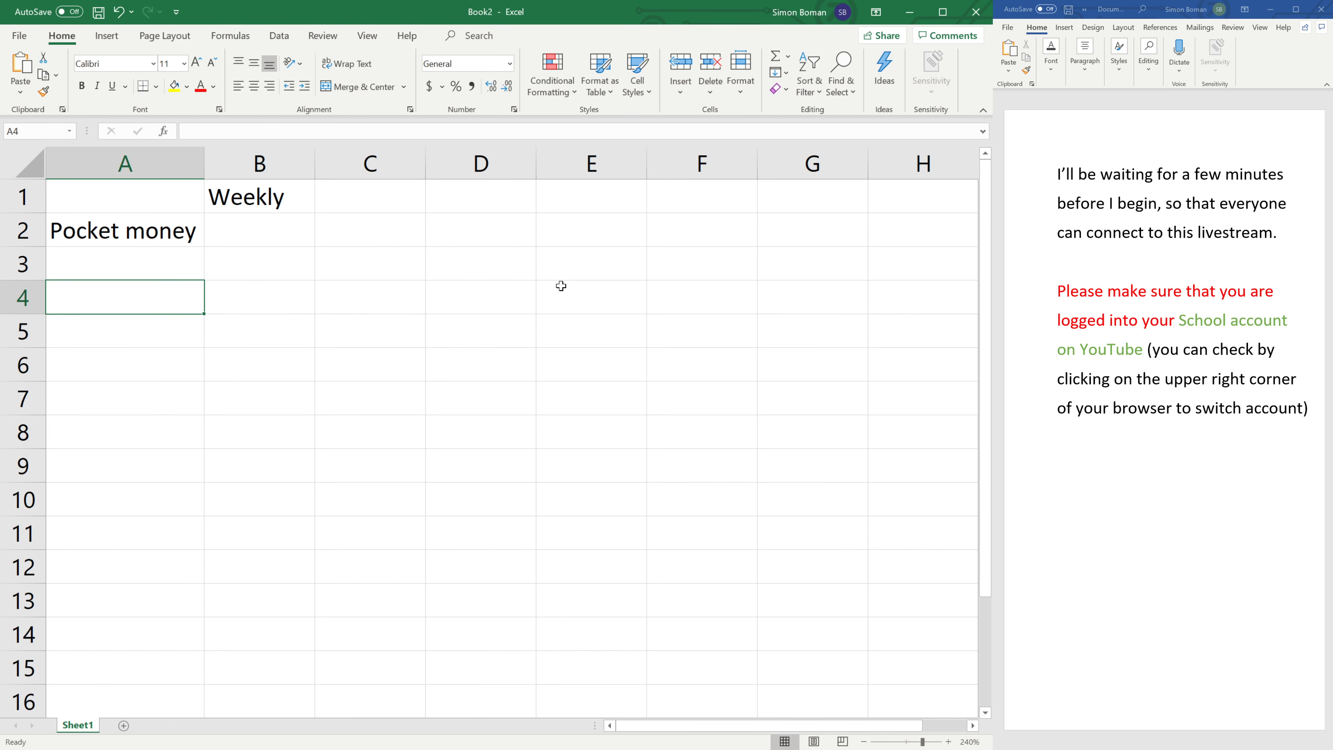
pyautogui.press('Down')
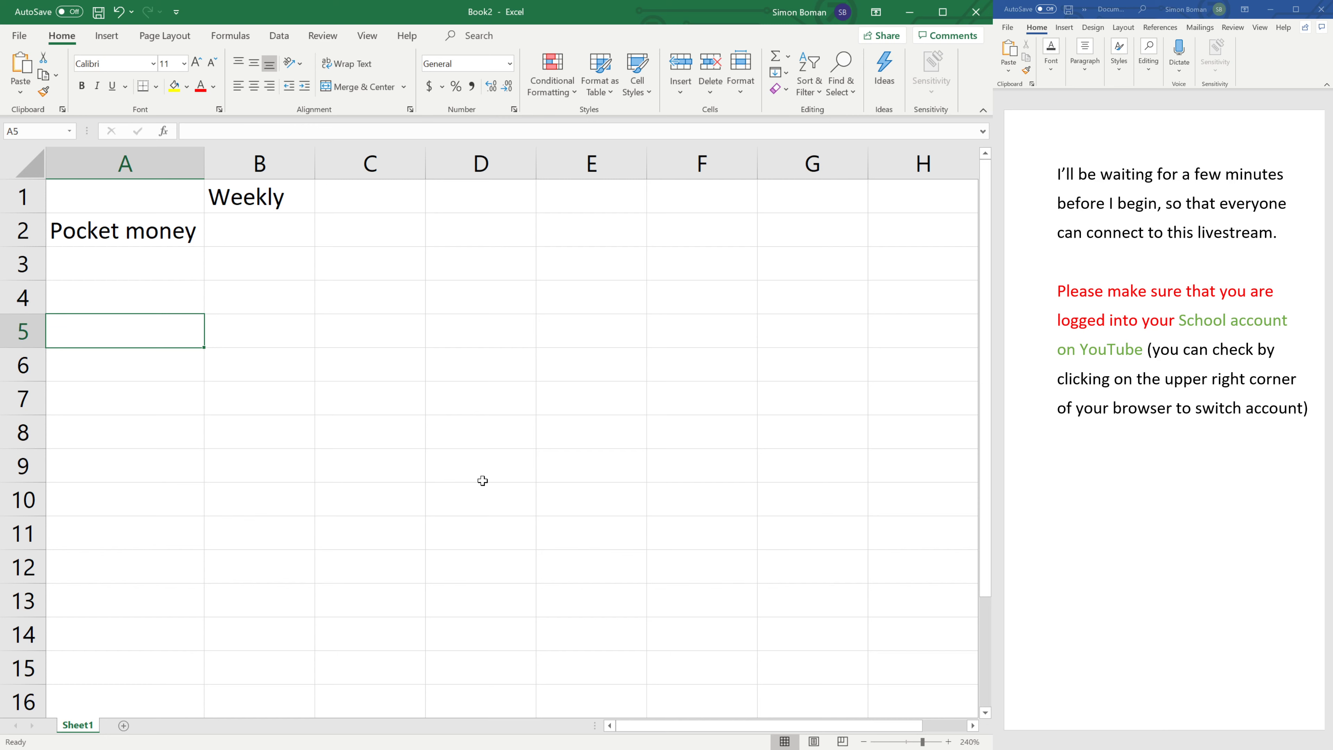
pyautogui.press('Down')
pyautogui.press('Down')
pyautogui.press('Down')
pyautogui.press('Down')
pyautogui.press('Down')
pyautogui.press('Down')
pyautogui.press('Down')
pyautogui.press('Down')
pyautogui.press('Down')
pyautogui.press('Down')
pyautogui.press('Down')
pyautogui.press('Down')
pyautogui.press('Down')
pyautogui.press('Down')
pyautogui.press('Down')
pyautogui.press('Down')
pyautogui.press('Down')
pyautogui.press('Down')
pyautogui.press('Down')
pyautogui.press('Down')
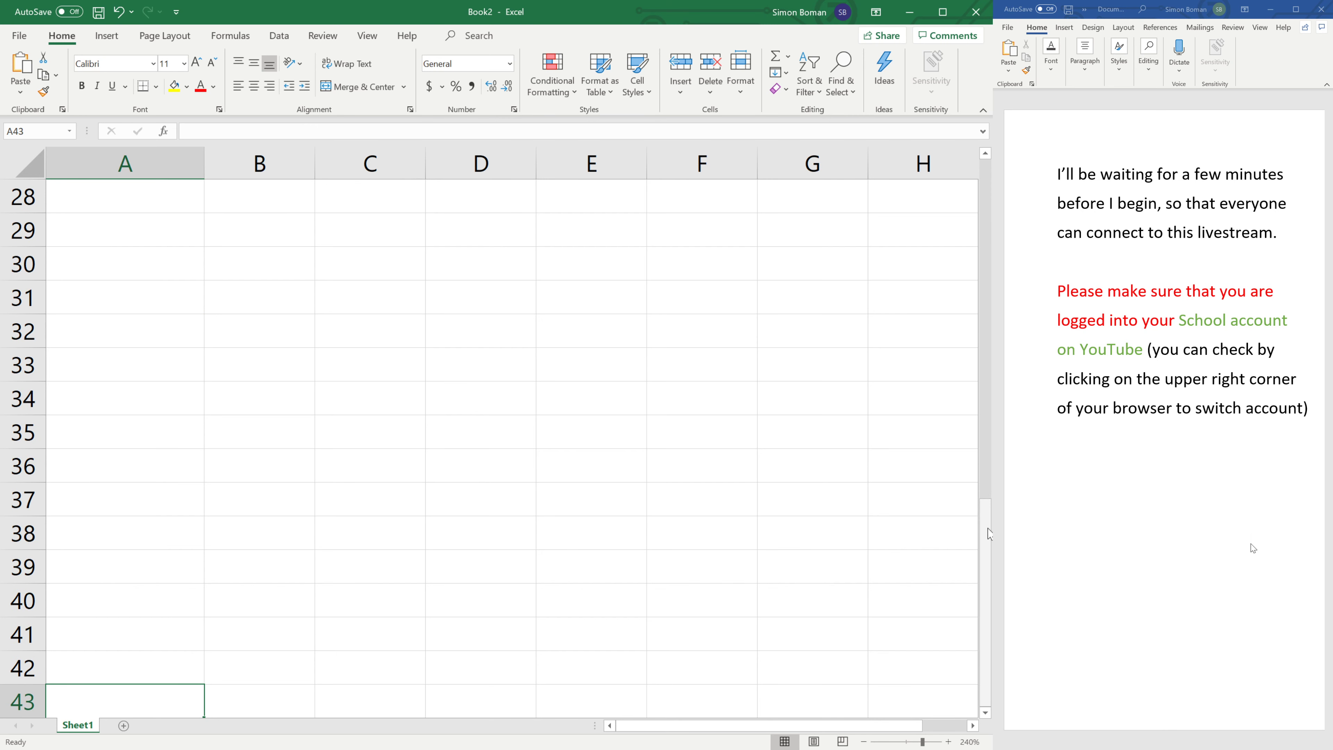
pyautogui.click(976, 560)
pyautogui.moveTo(978, 561); pyautogui.dragTo(990, 139)
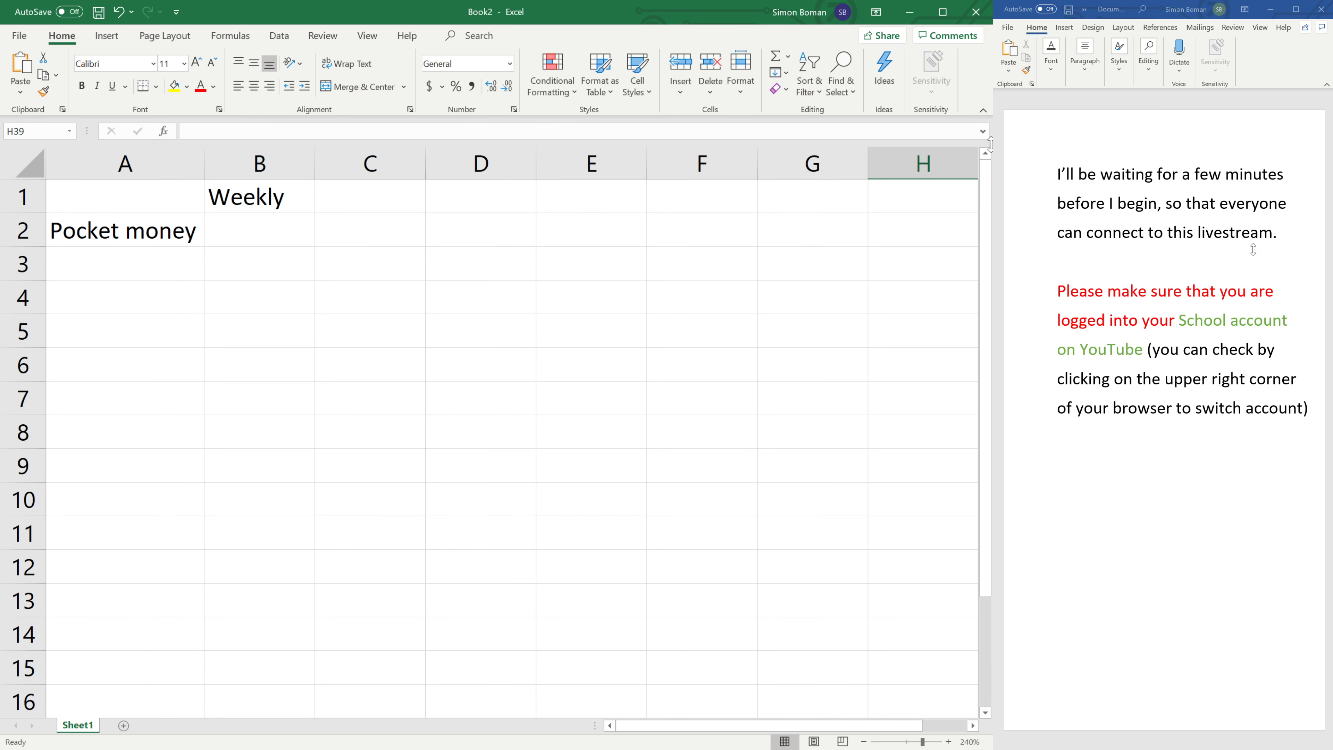
pyautogui.click(294, 242)
# Enter the column headings "Fornightly", "Monthly" and "Annually" in cells C1 to E1
pyautogui.click(376, 198)
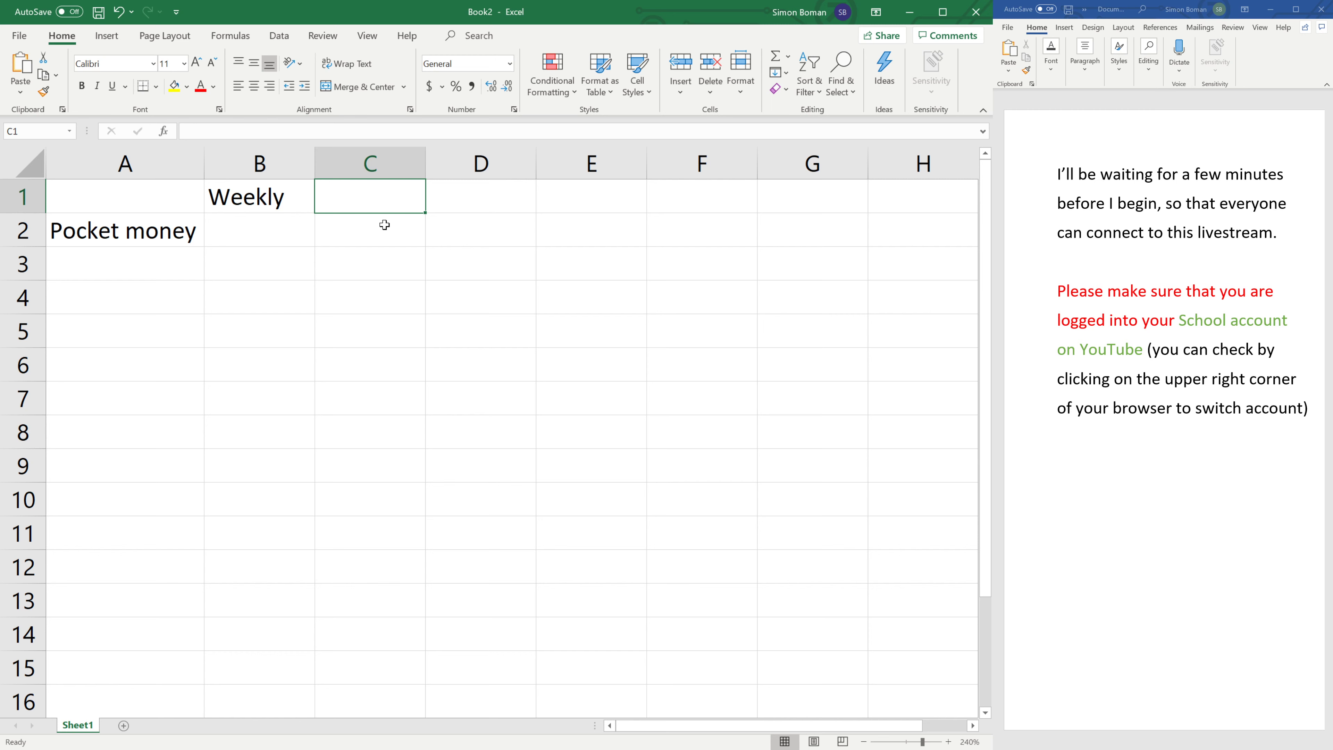
pyautogui.write('Forn')
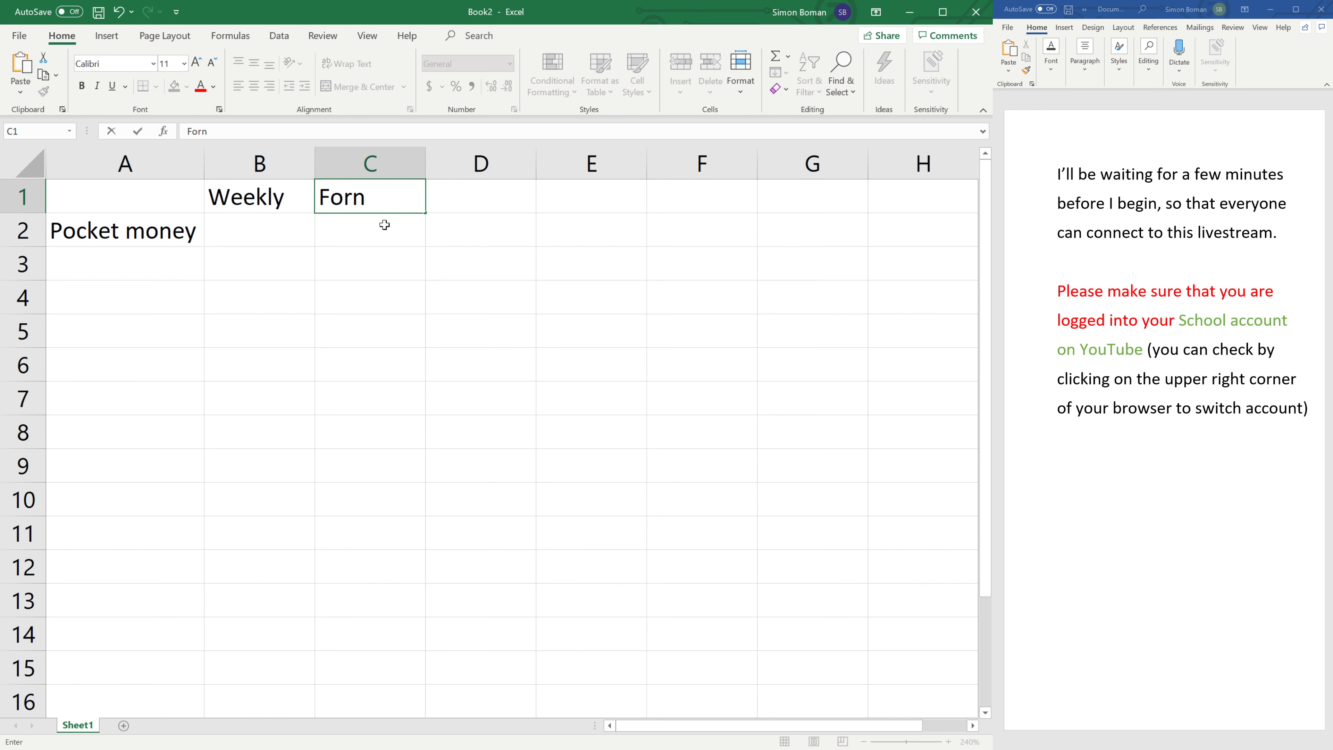
pyautogui.write('ightly')
pyautogui.press('Tab')
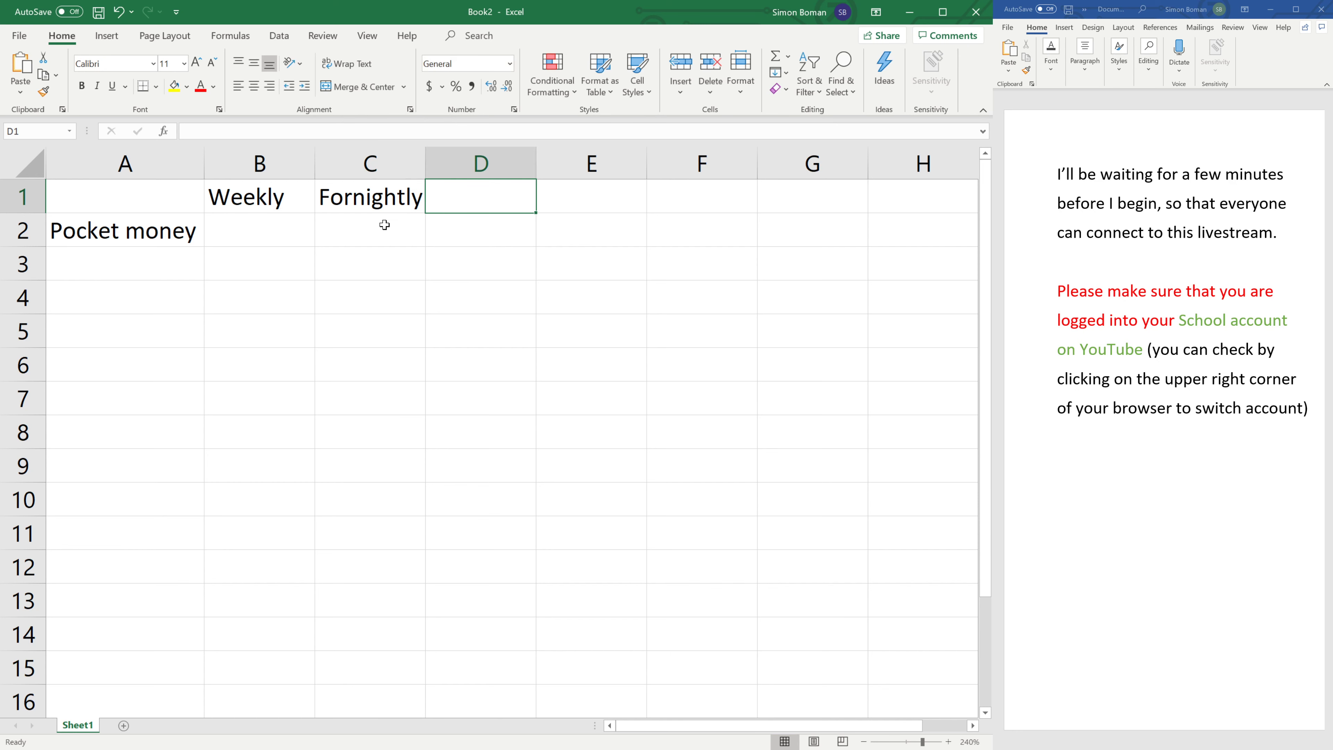
pyautogui.write('Monthly')
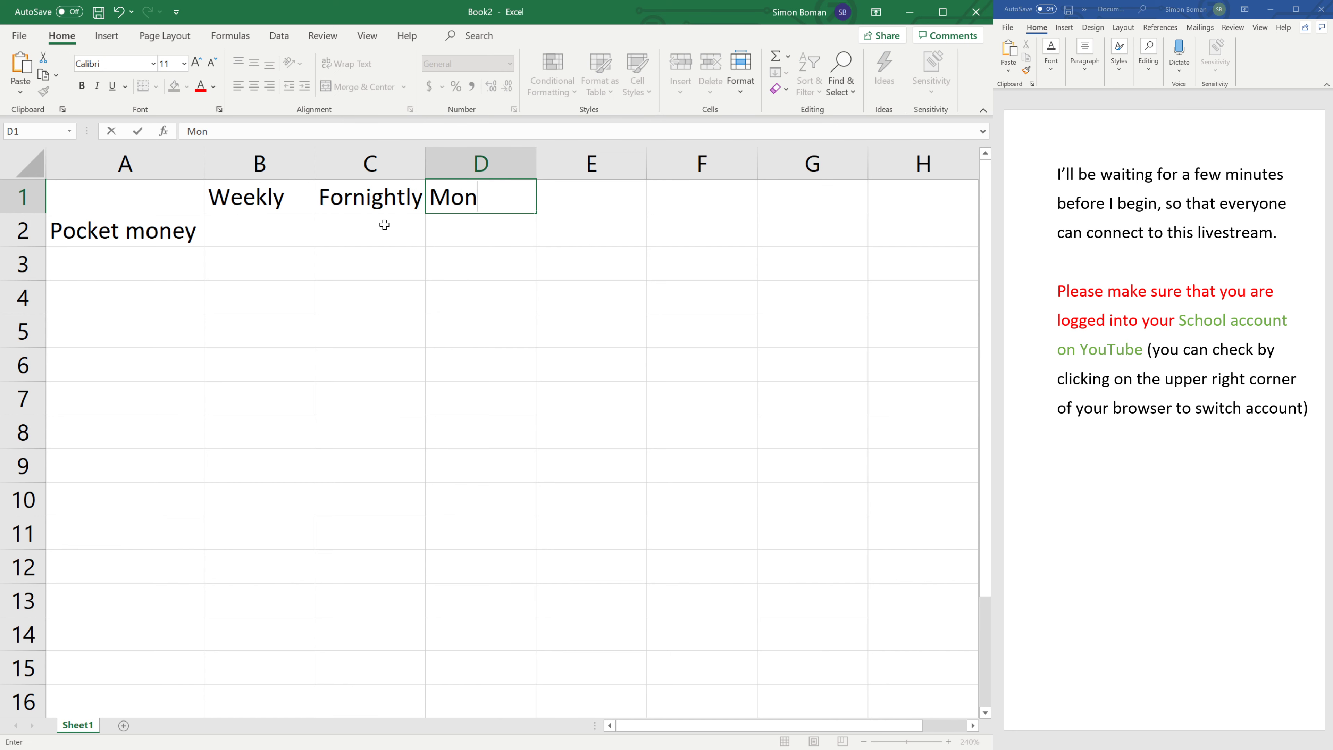
pyautogui.press('Tab')
pyautogui.write('Annually')
pyautogui.click(385, 225)
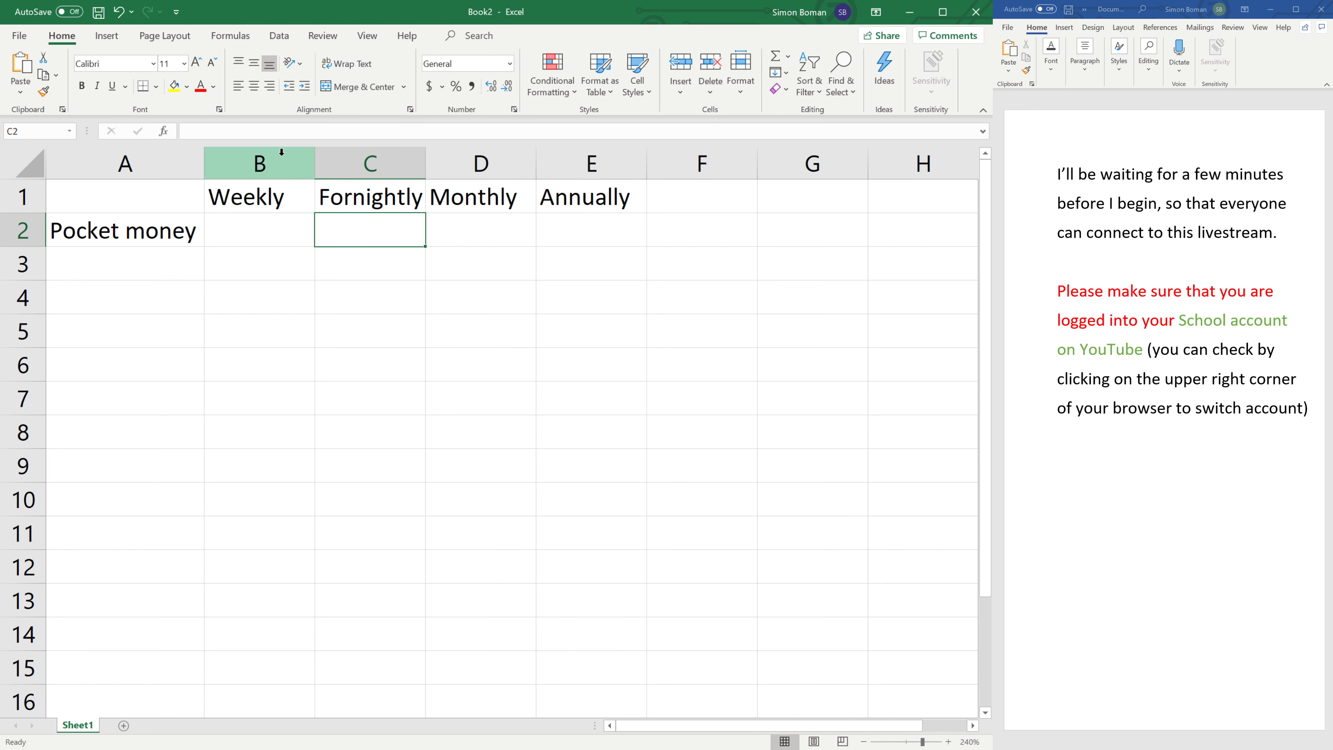
# Narrow columns B, D and E and slightly widen column C so each fits its heading
pyautogui.click(310, 162)
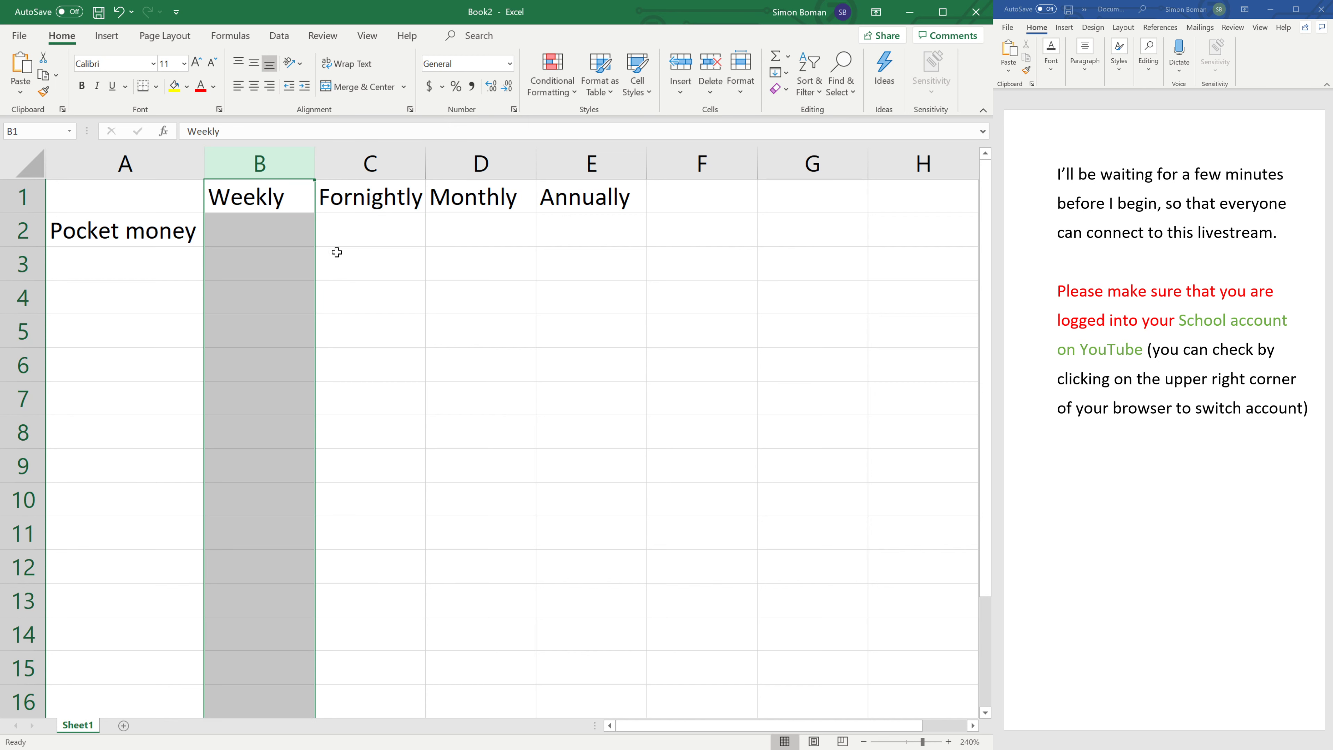
pyautogui.click(338, 252)
pyautogui.moveTo(311, 157); pyautogui.dragTo(291, 157)
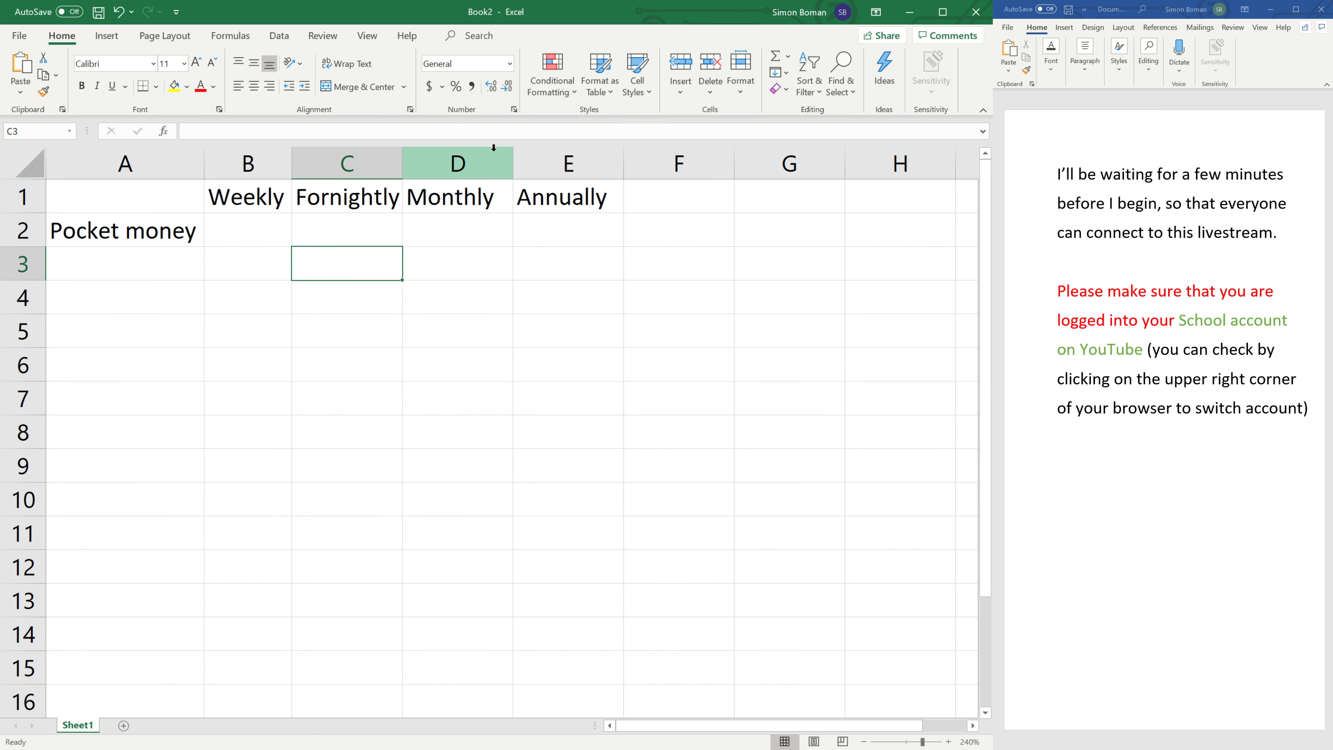
pyautogui.moveTo(516, 162); pyautogui.dragTo(501, 162)
pyautogui.moveTo(614, 163); pyautogui.dragTo(605, 164)
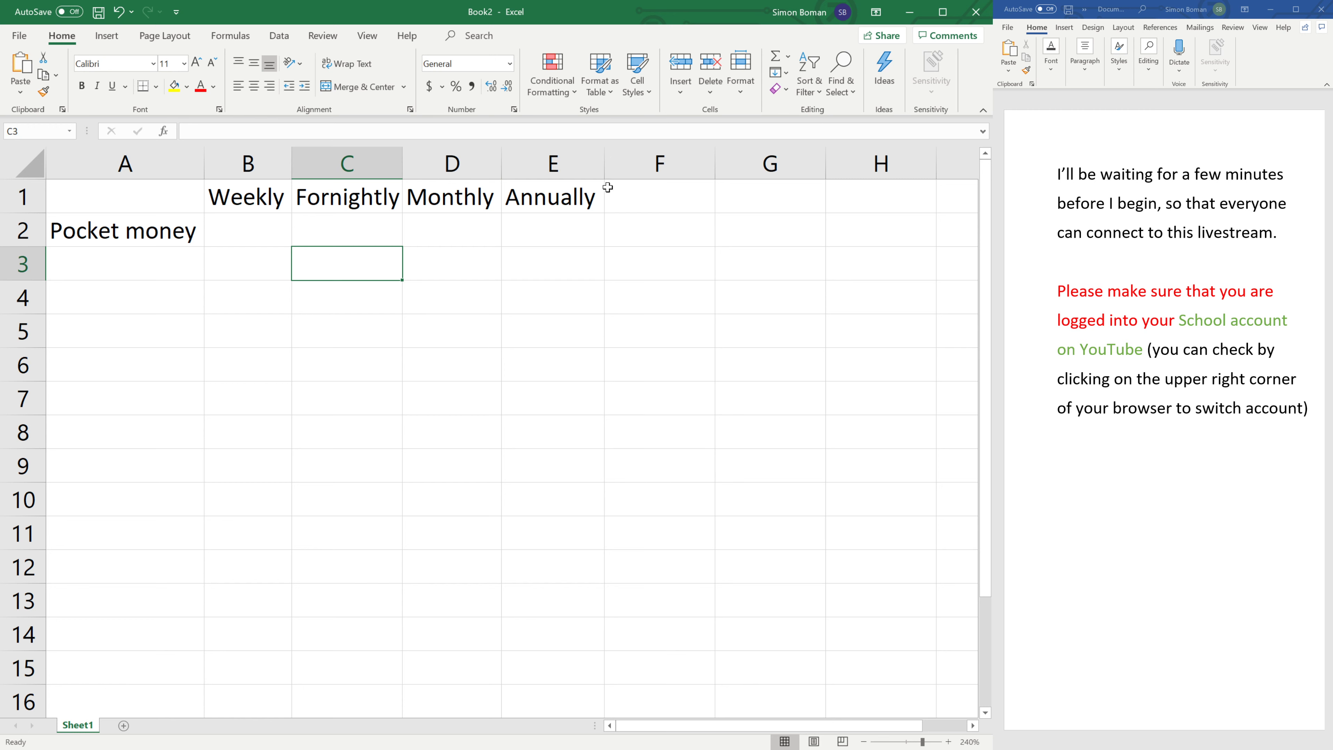
pyautogui.click(555, 315)
pyautogui.moveTo(401, 167); pyautogui.dragTo(405, 166)
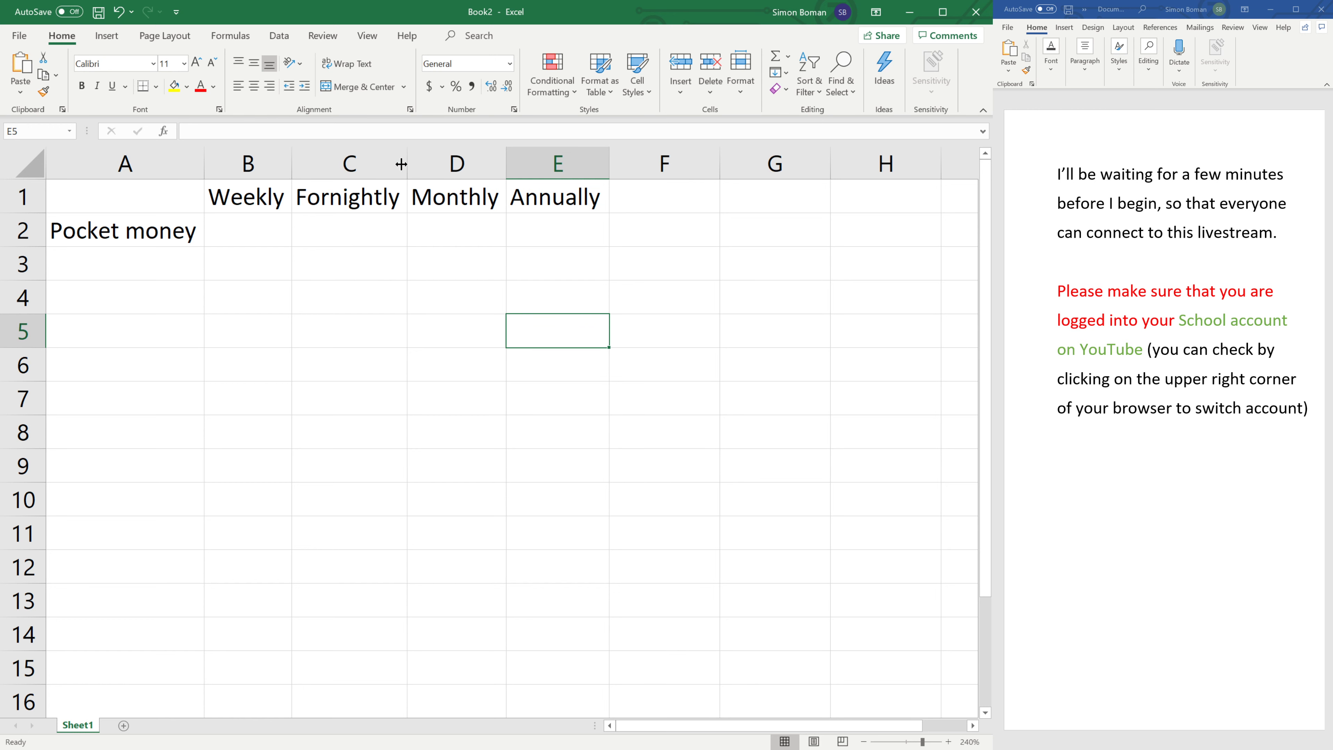
pyautogui.click(358, 301)
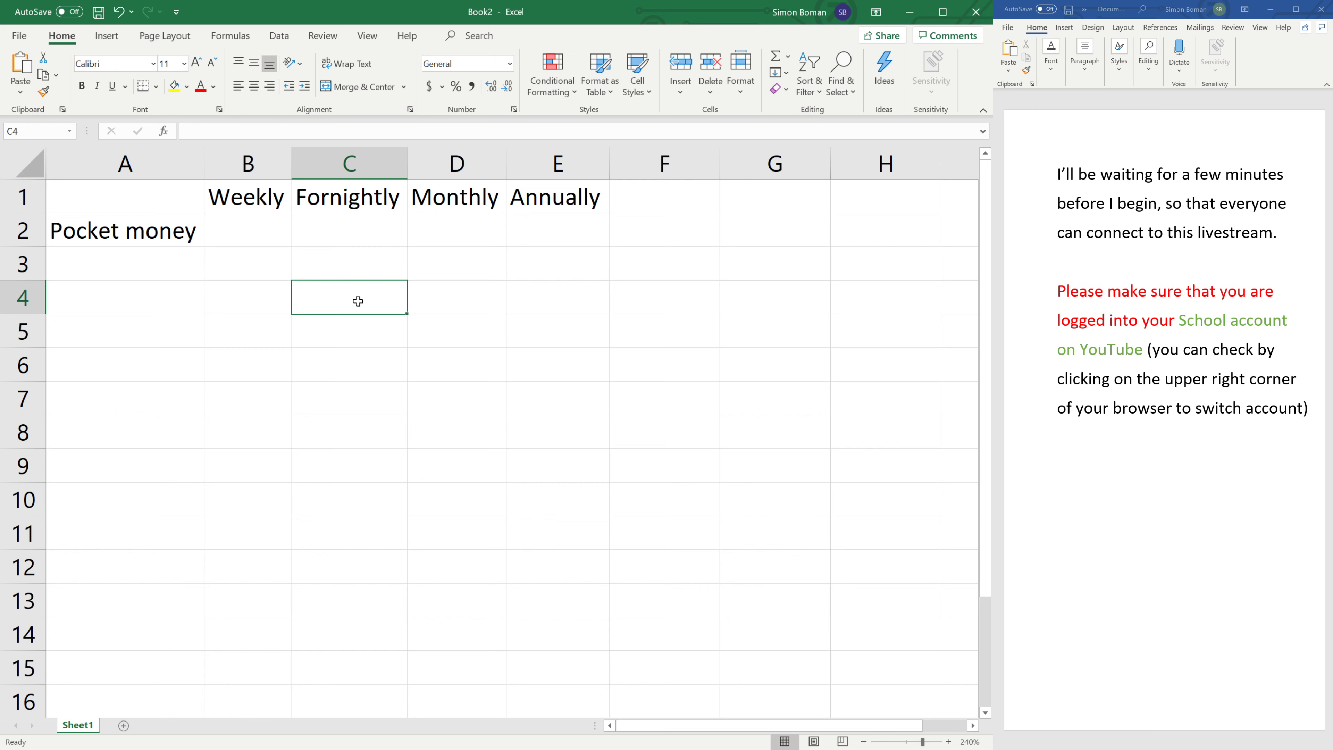
pyautogui.press('Left')
pyautogui.press('Left')
pyautogui.press('Up')
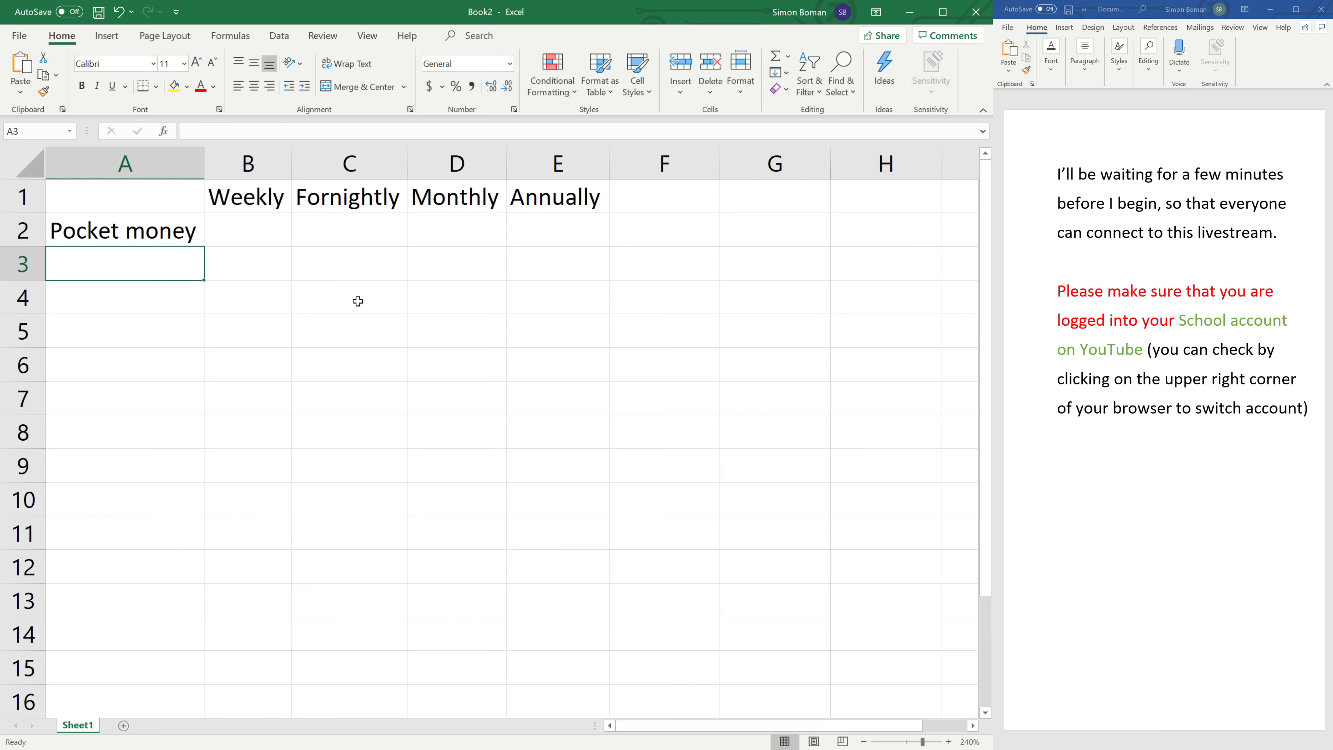
pyautogui.write('Sav')
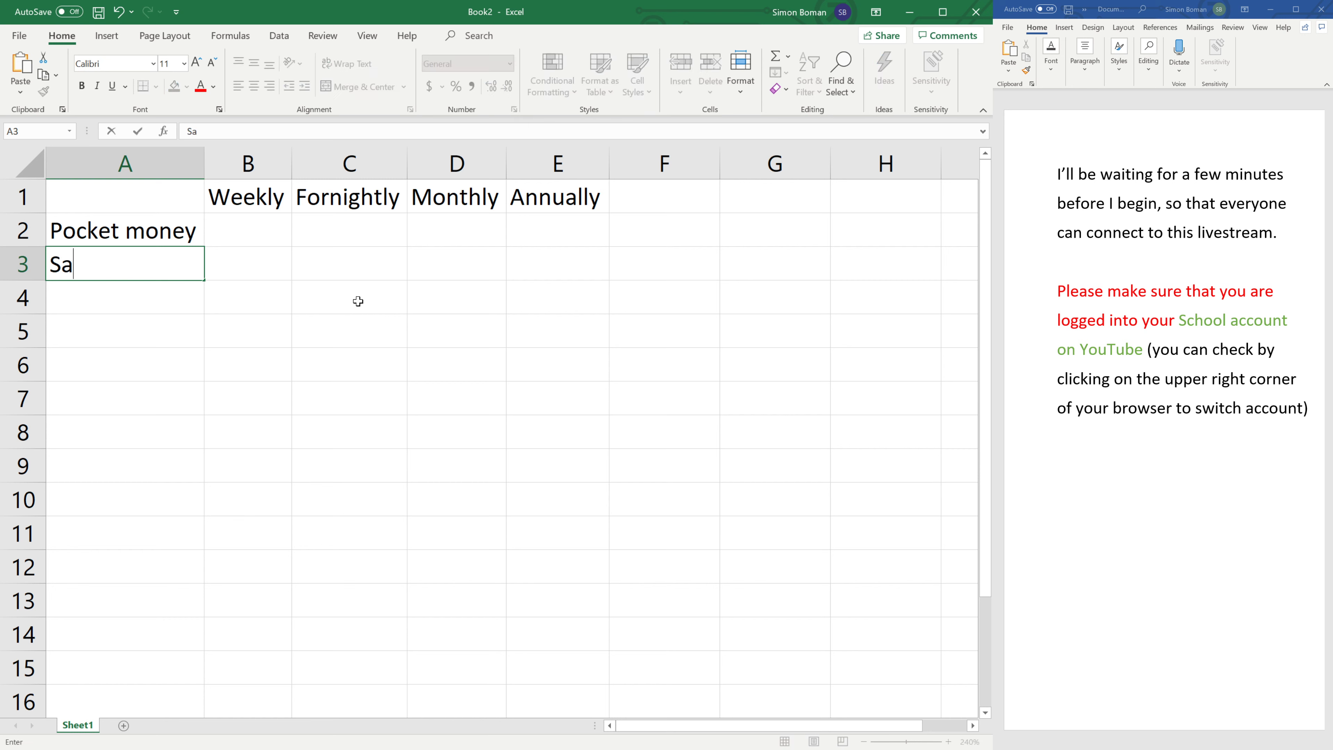
pyautogui.press('BackSpace')
pyautogui.press('BackSpace')
pyautogui.press('BackSpace')
pyautogui.press('Return')
pyautogui.press('Up')
pyautogui.press('Up')
pyautogui.press('Down')
pyautogui.press('Down')
pyautogui.press('Up')
pyautogui.press('Down')
pyautogui.press('Up')
pyautogui.press('Down')
pyautogui.press('Up')
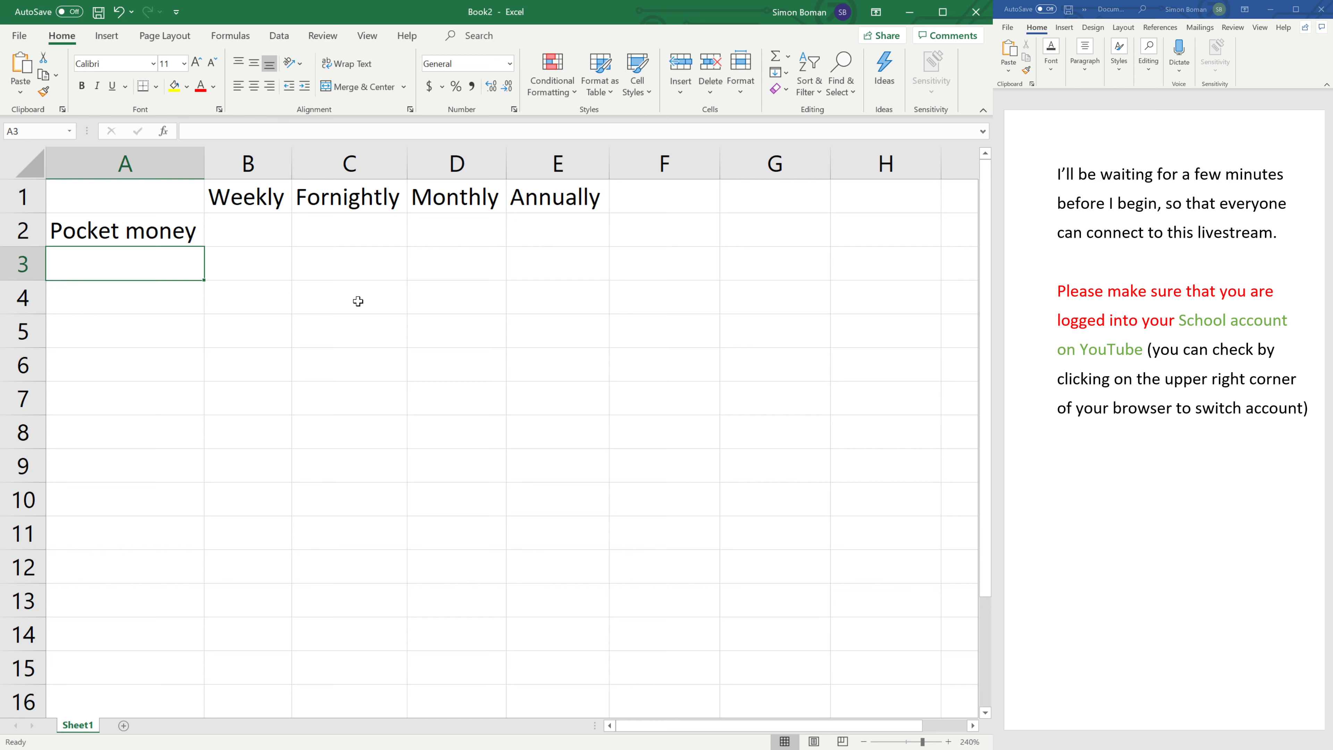
# Enter the row labels "Savings", "Bike", "Food" and "Xbox One X" in cells A3 to A6
pyautogui.write('Savings')
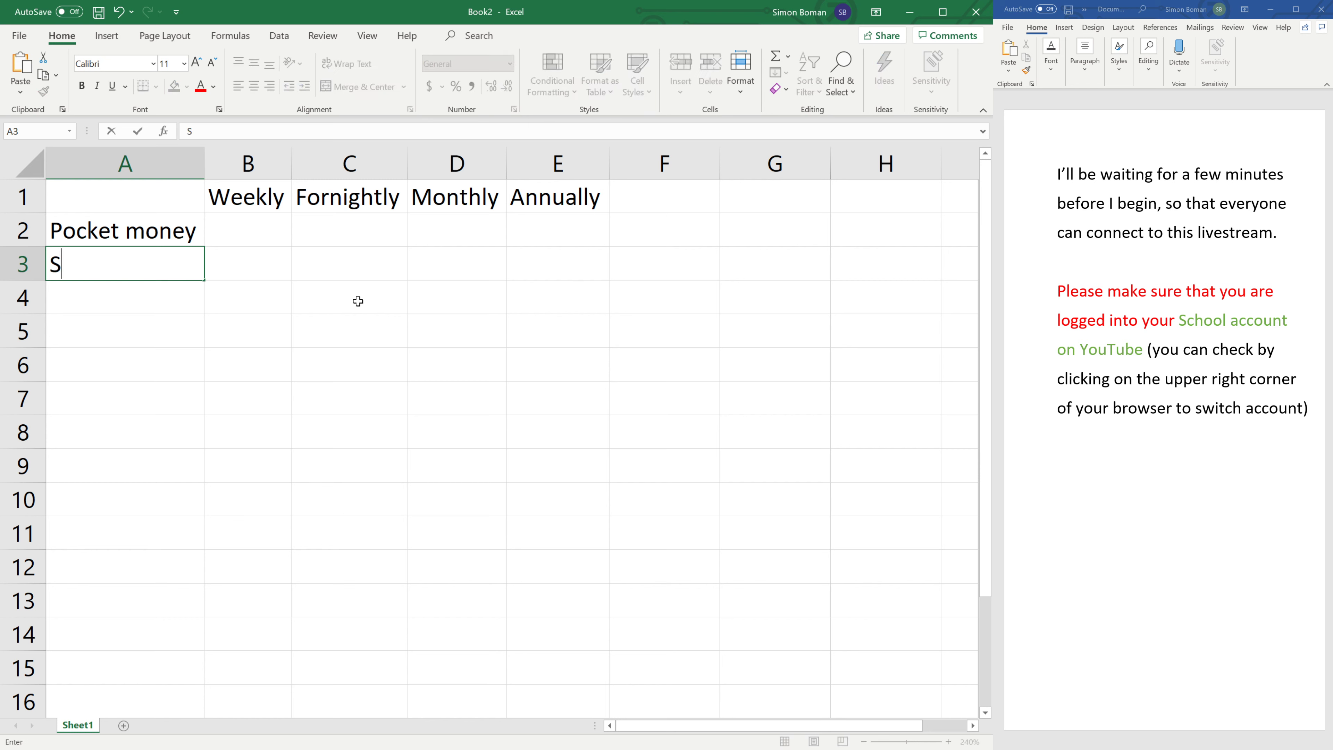
pyautogui.press('Return')
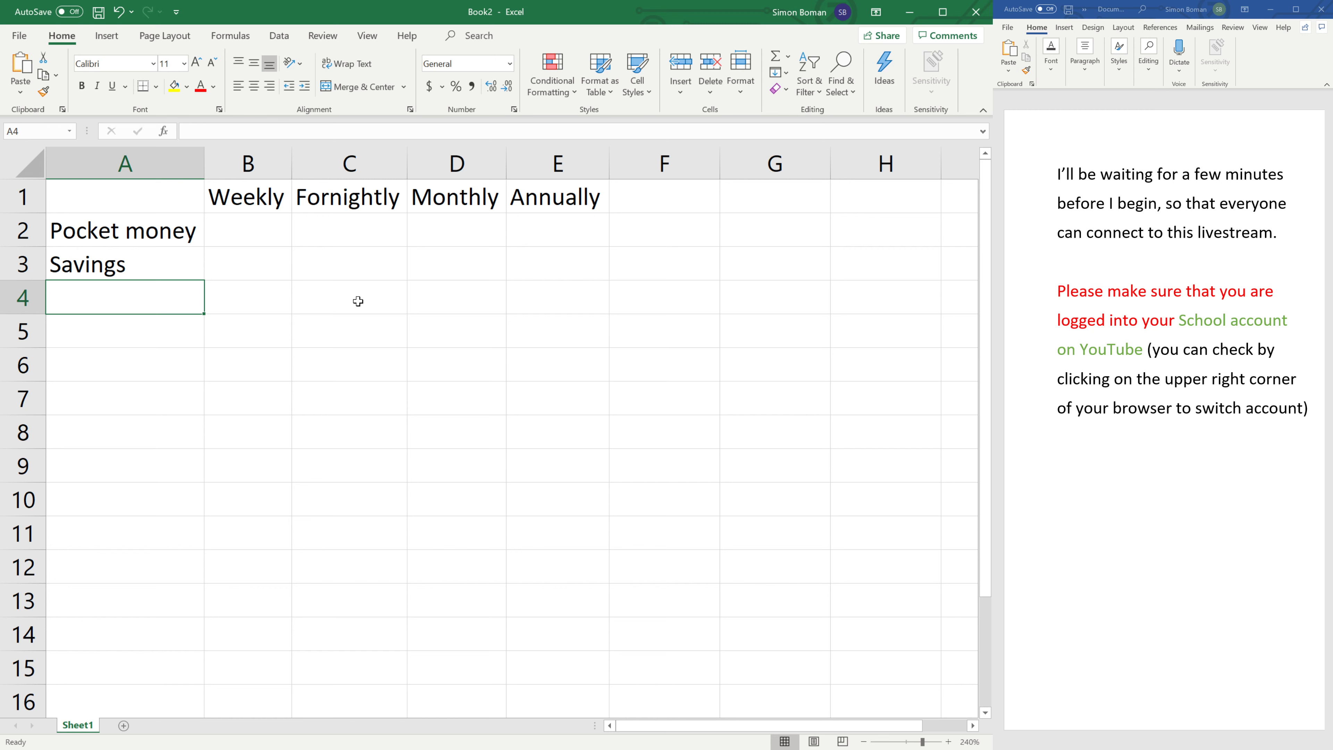
pyautogui.write('Bike')
pyautogui.press('Return')
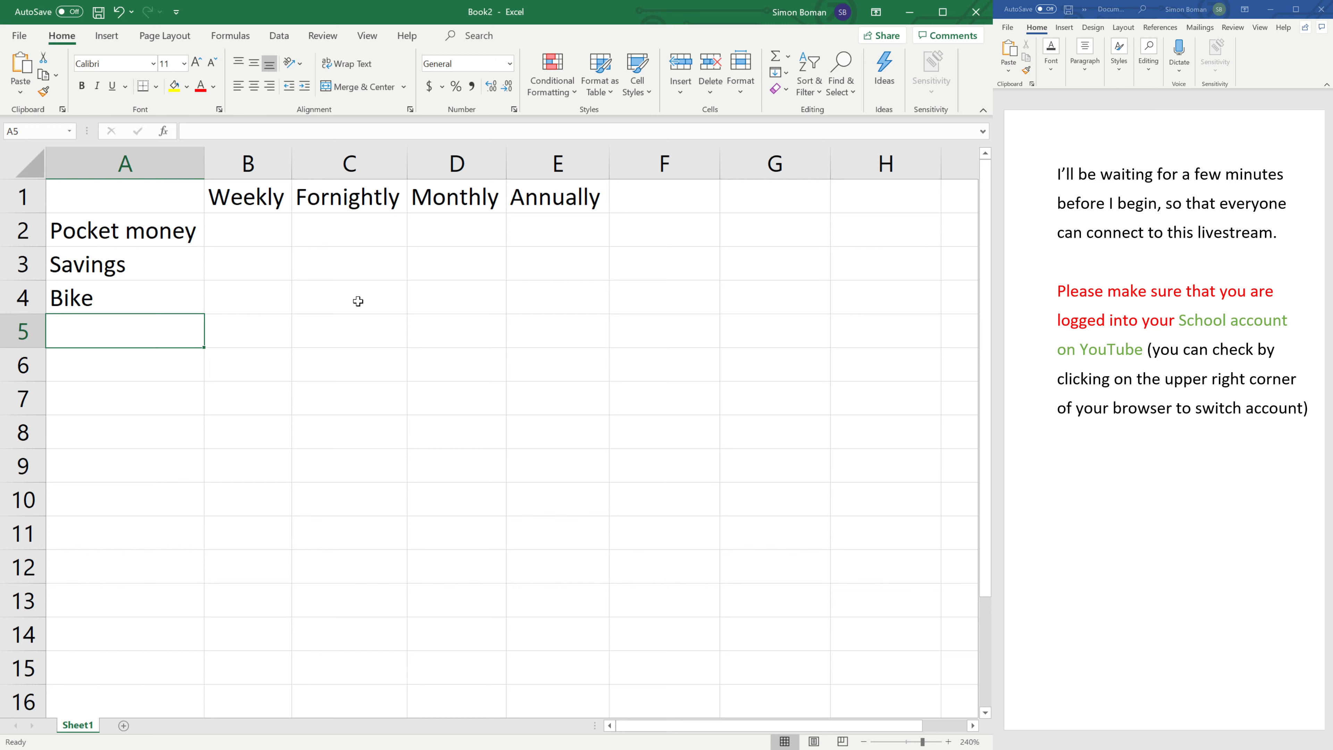
pyautogui.write('Food')
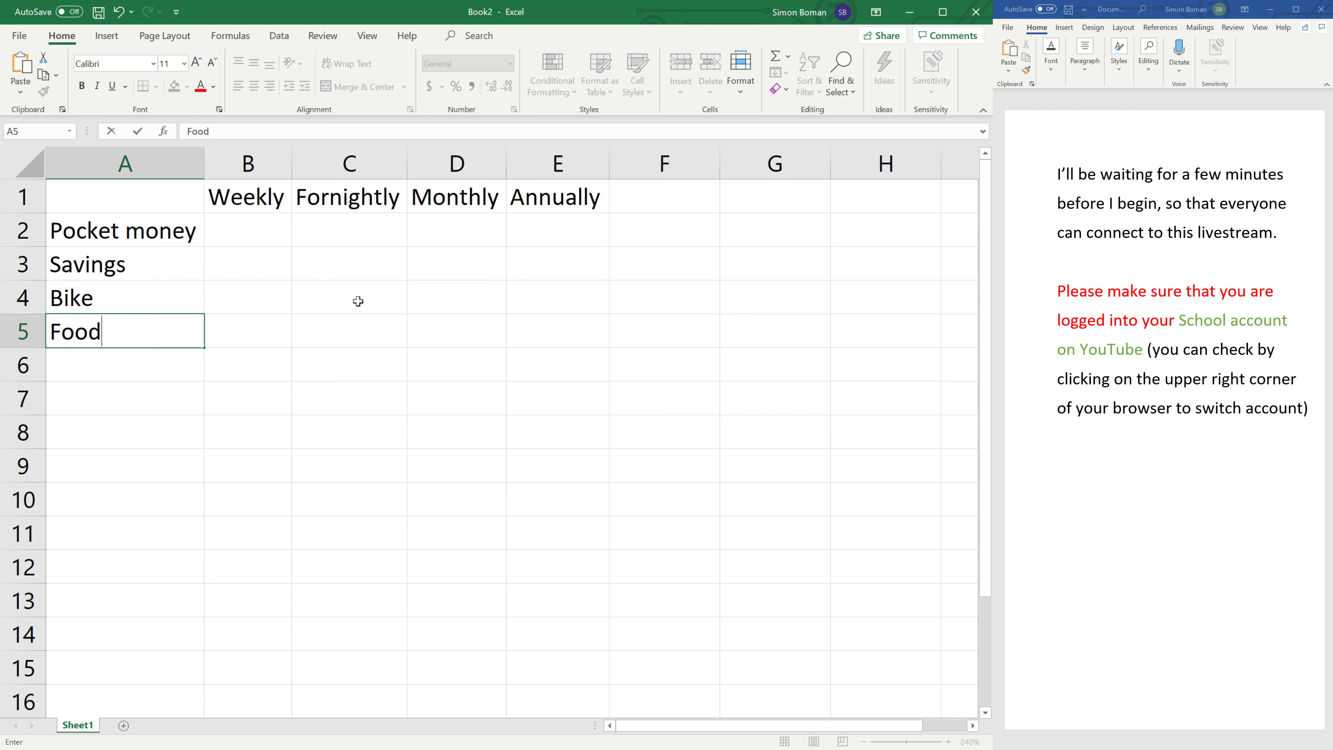
pyautogui.press('Return')
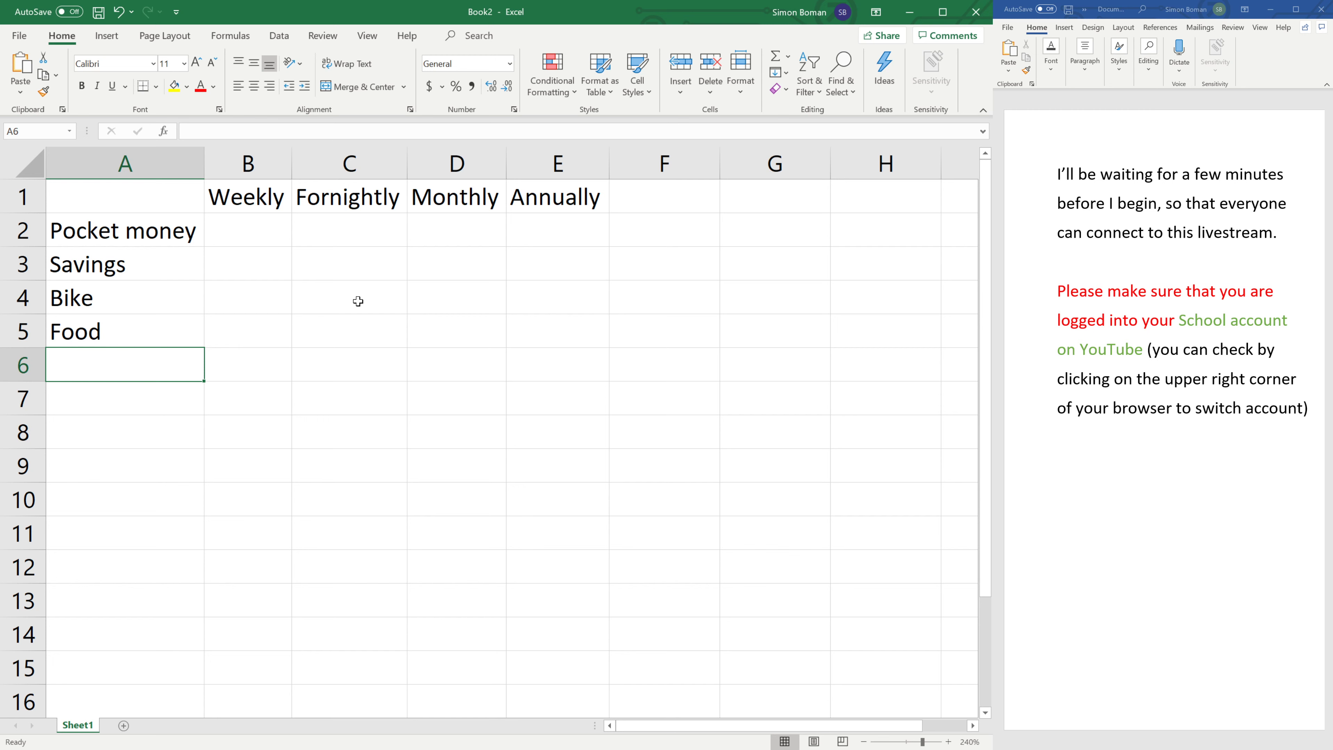
pyautogui.write('Xbox One')
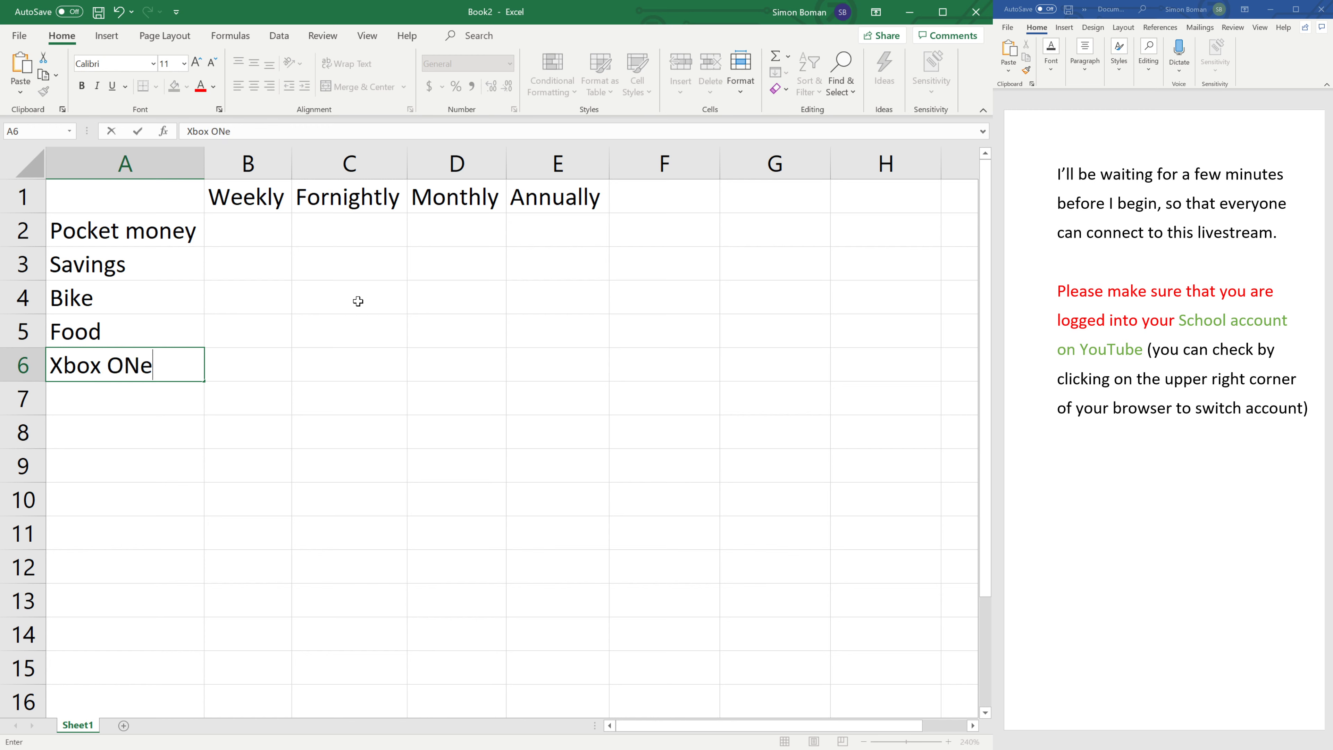
pyautogui.write(' X')
pyautogui.press('Return')
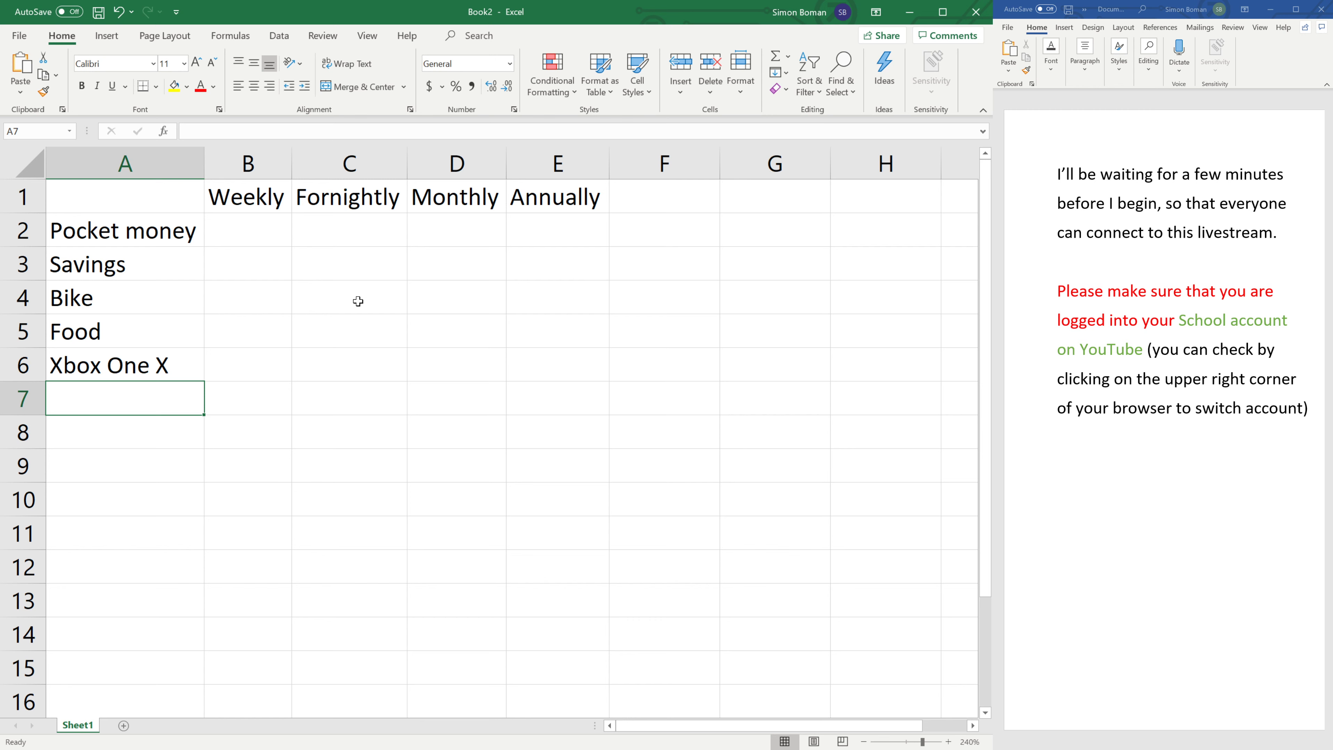
# Enter the row label "Left over / Net" in cell A7
pyautogui.write('Lef')
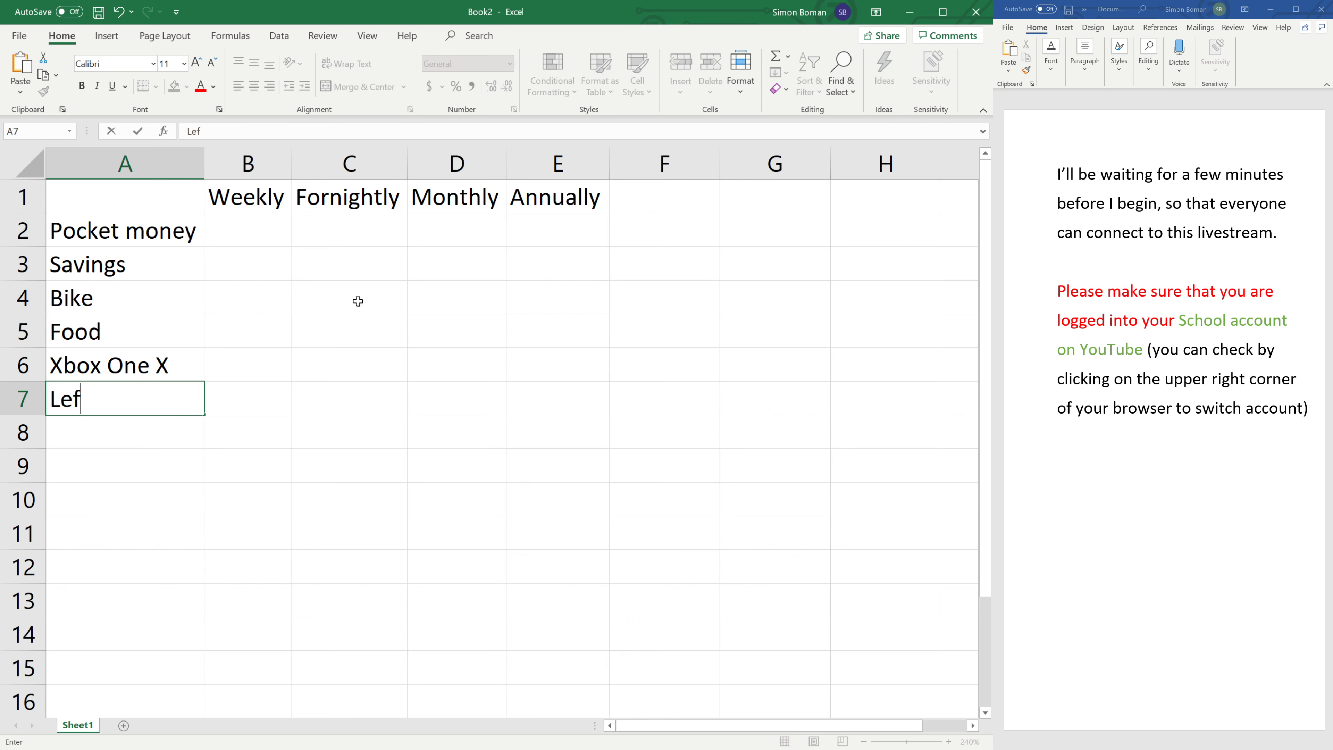
pyautogui.write('t over / Net')
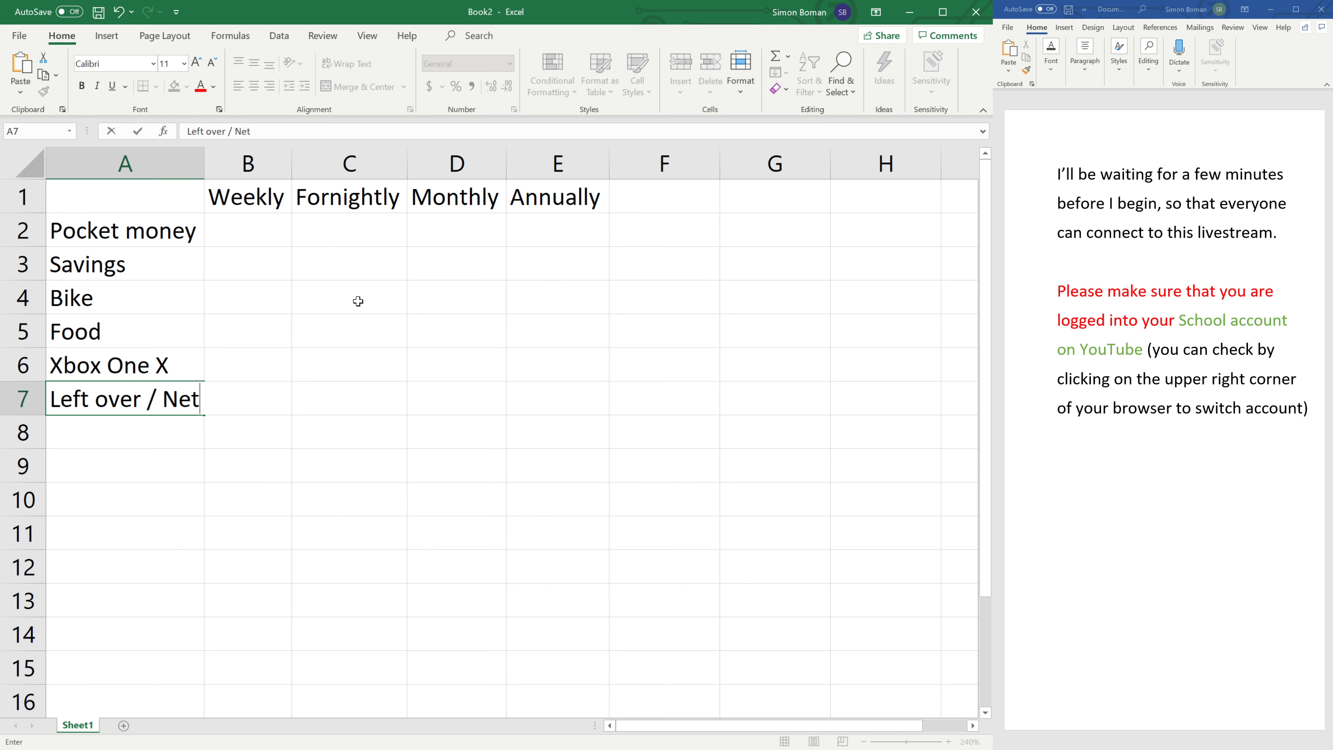
pyautogui.press('Return')
pyautogui.press('Up')
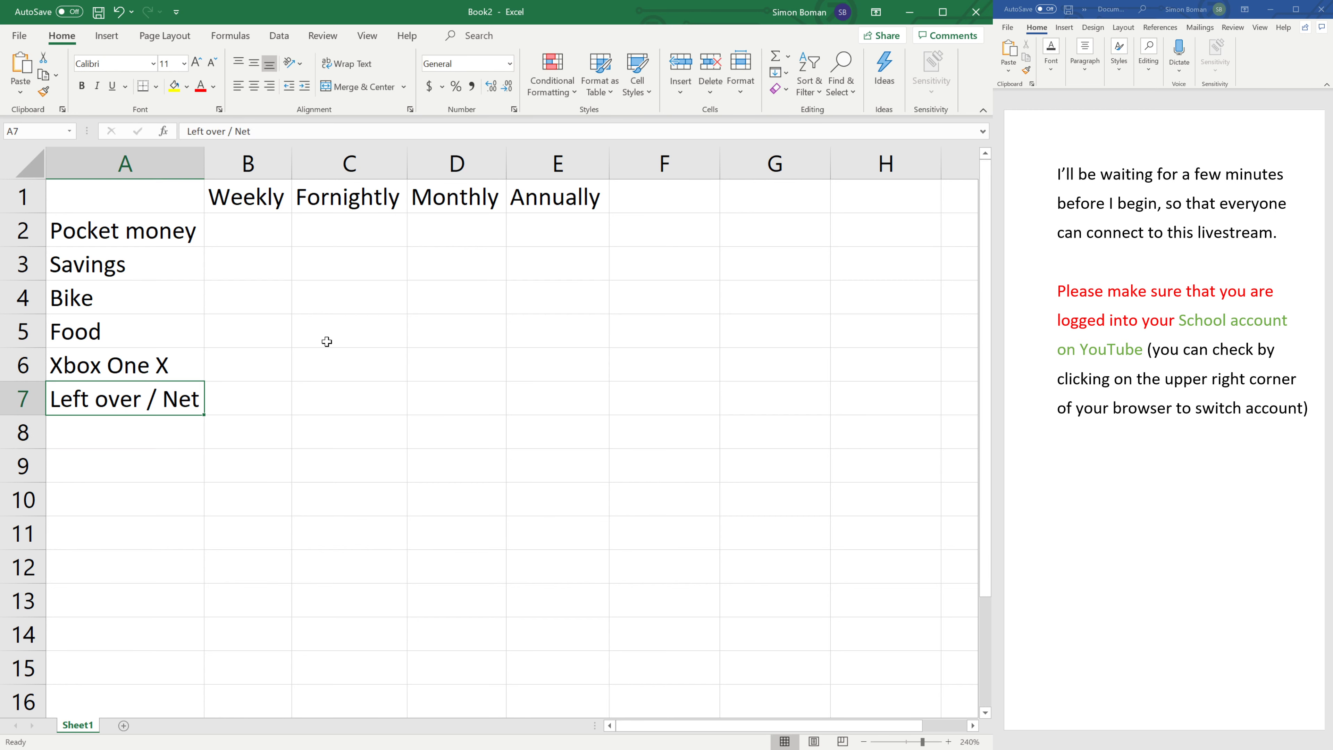
# Change the label in cell A7 to "Left over / Nett"
pyautogui.doubleClick(201, 407)
pyautogui.write('t')
pyautogui.press('Return')
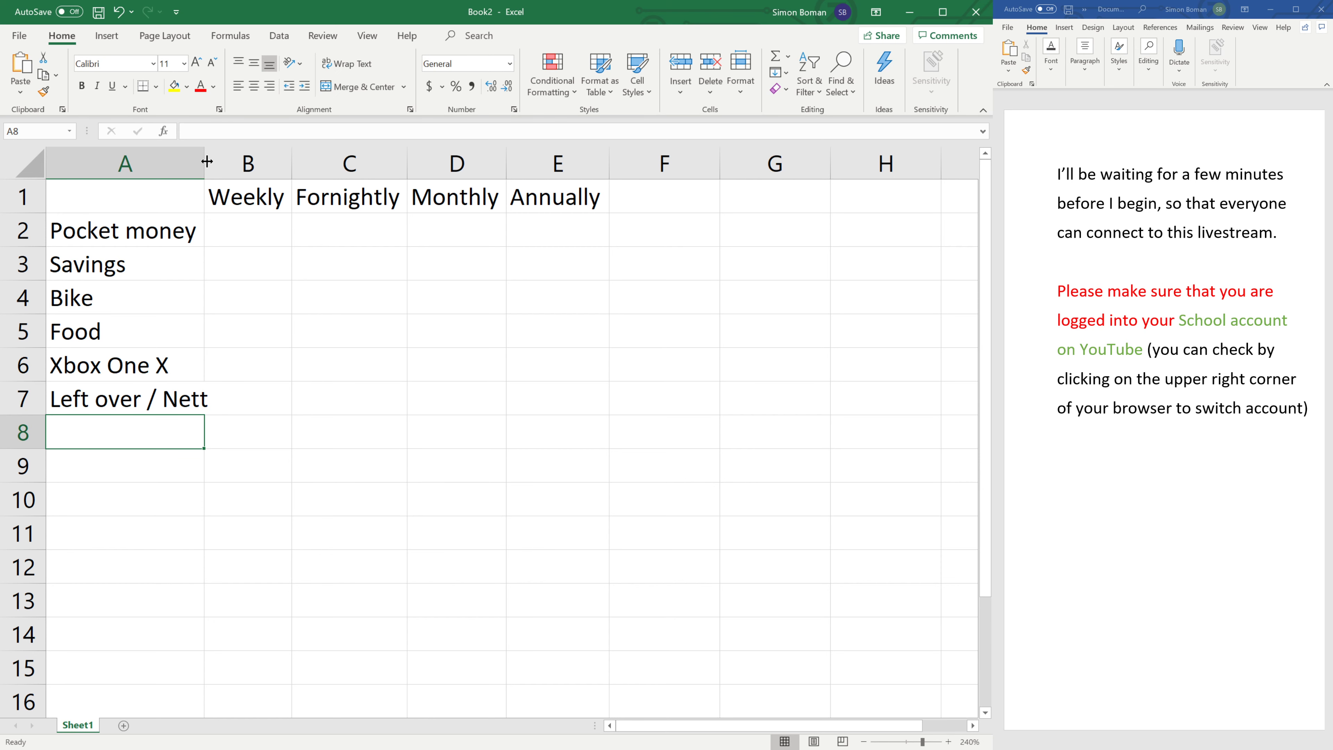
# Widen column A slightly so that its longest row label fits
pyautogui.moveTo(204, 163); pyautogui.dragTo(217, 164)
pyautogui.press('Right')
pyautogui.press('Down')
pyautogui.press('Down')
pyautogui.press('Down')
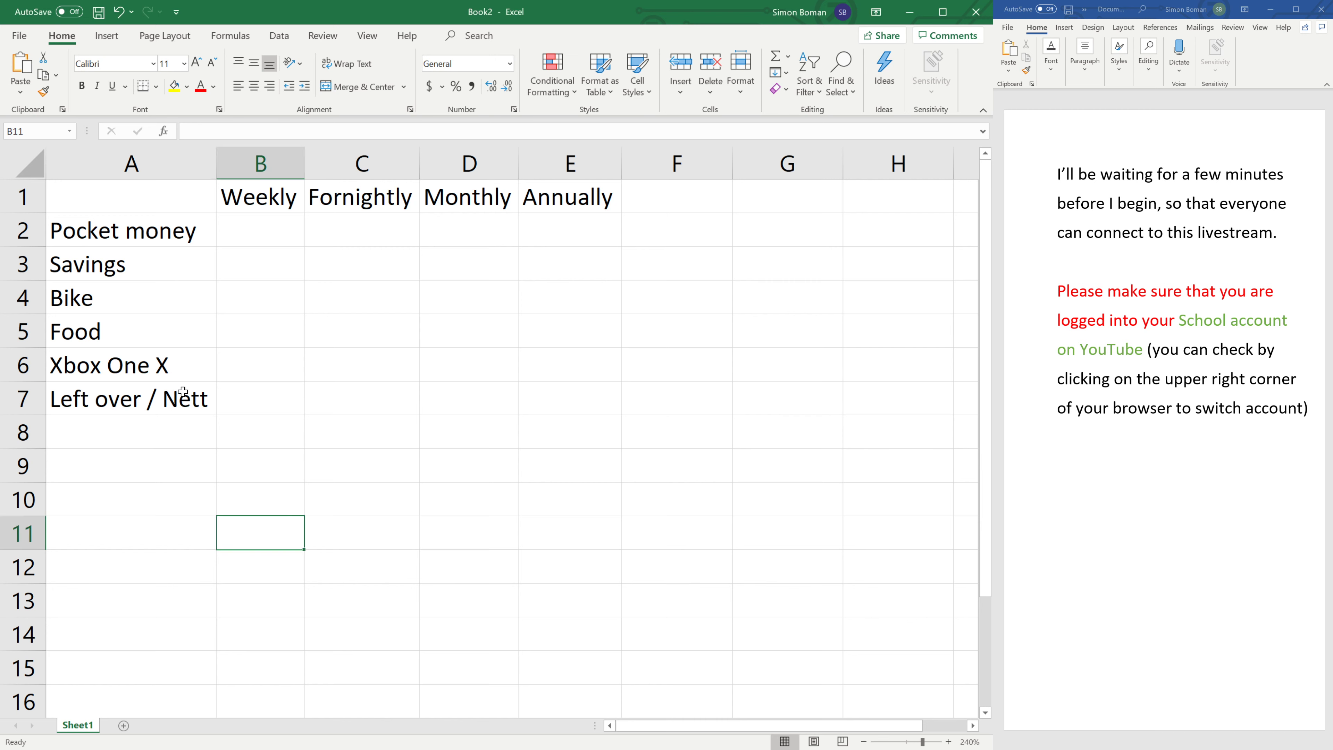
# Correct the label in cell A7 back to "Left over / Net"
pyautogui.click(186, 404)
pyautogui.doubleClick(199, 399)
pyautogui.press('BackSpace')
pyautogui.press('Return')
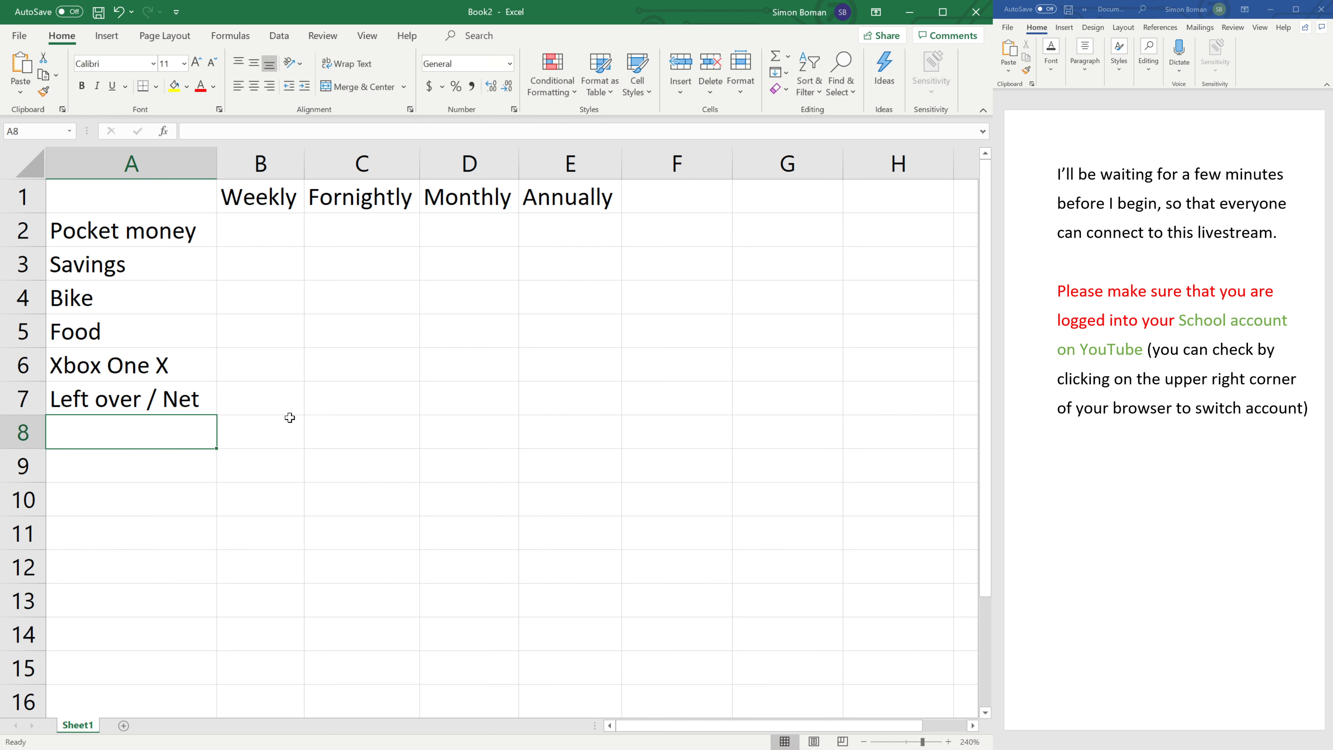
pyautogui.click(289, 417)
pyautogui.click(1319, 390)
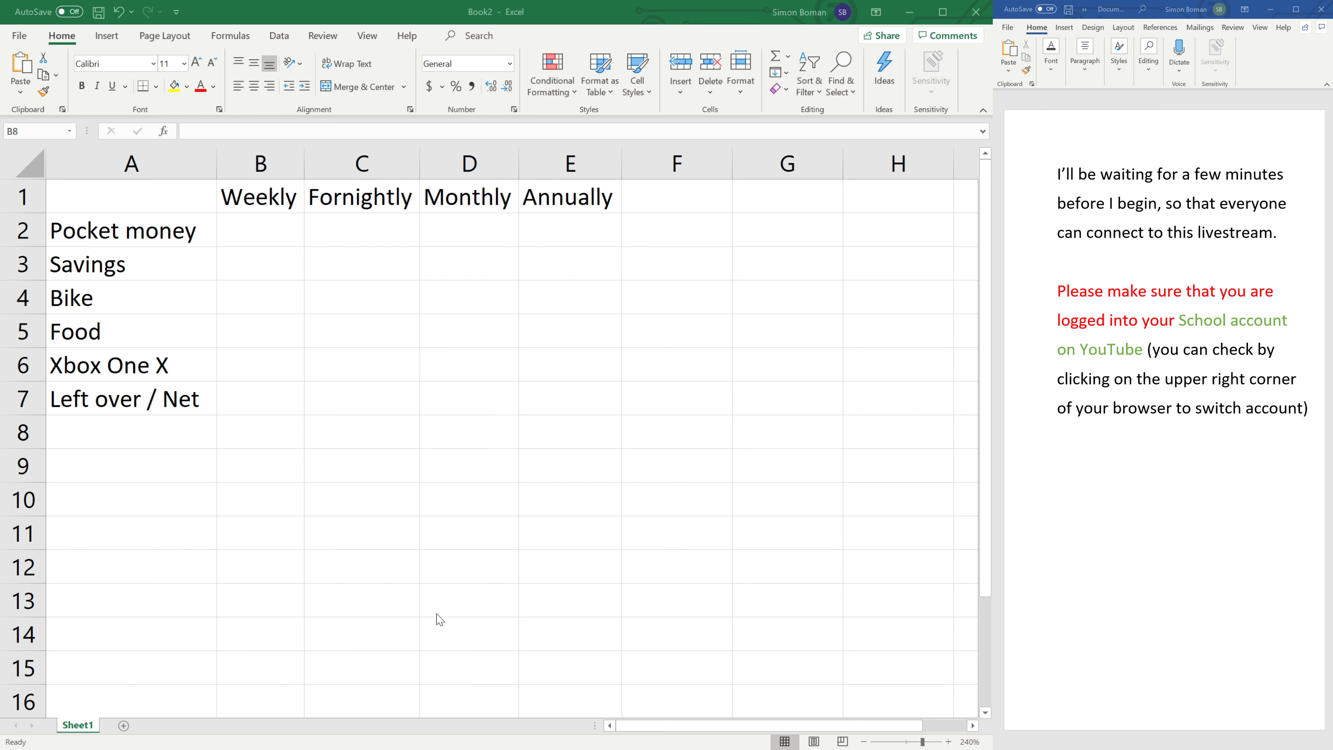
pyautogui.click(352, 620)
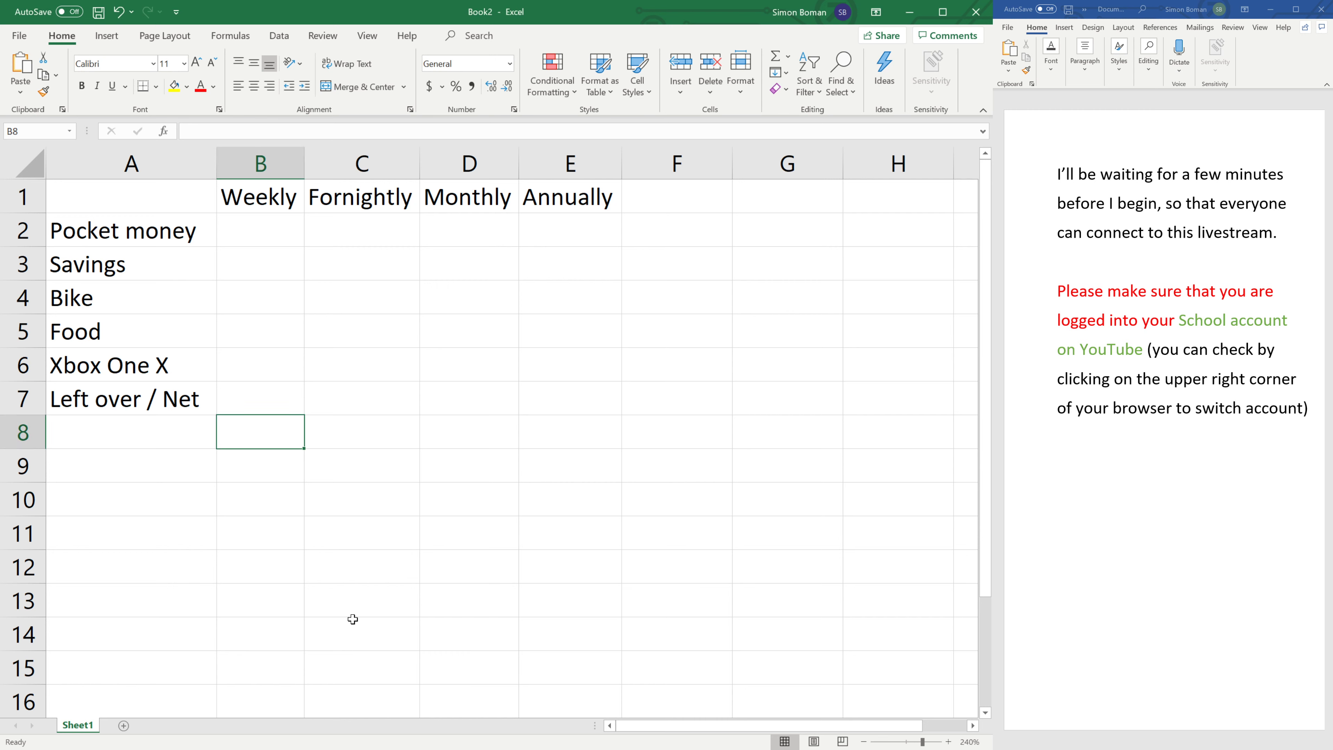
pyautogui.click(1237, 453)
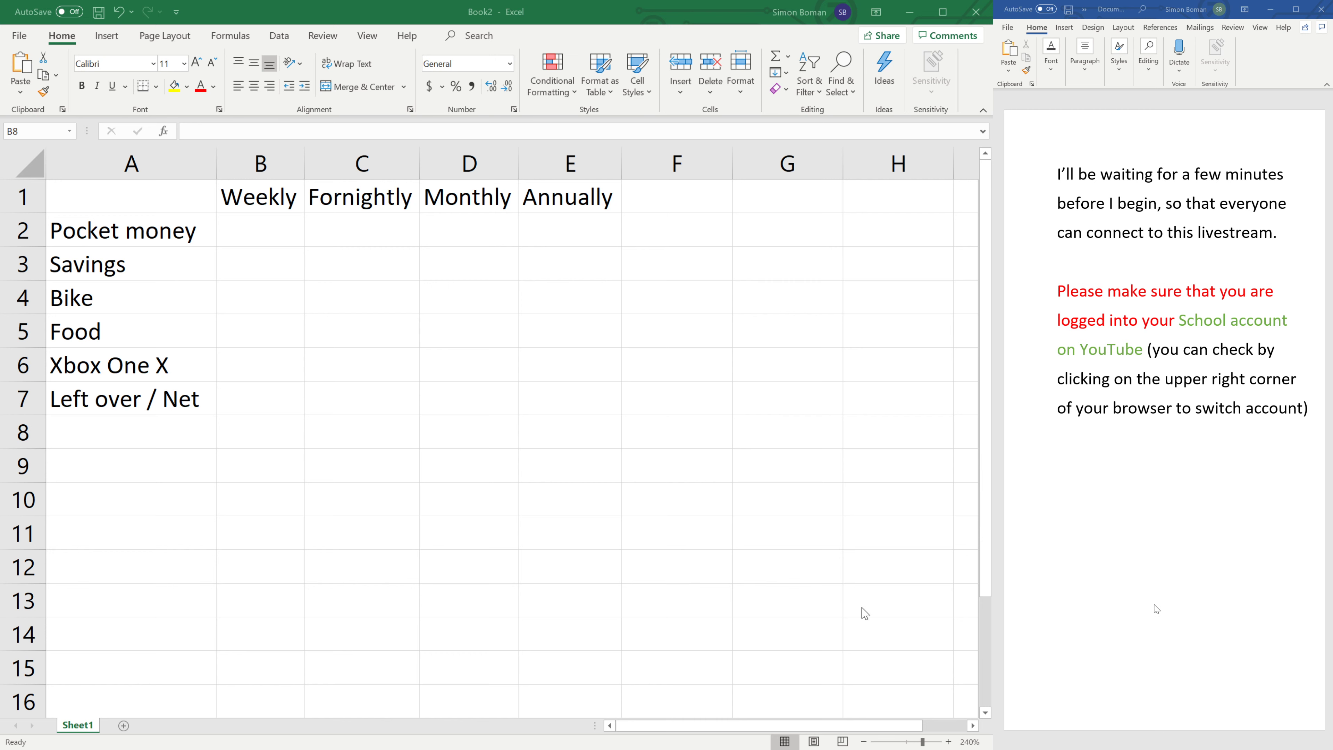
pyautogui.click(389, 554)
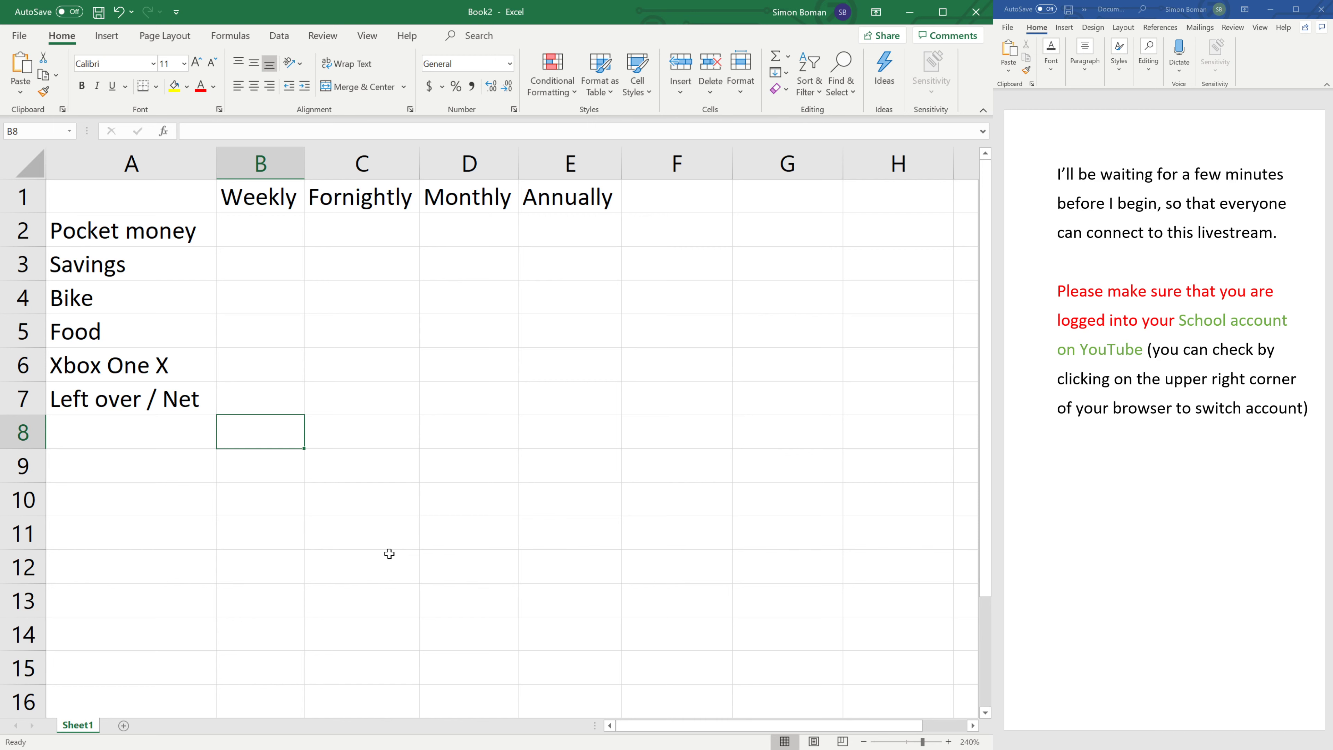
pyautogui.click(1107, 506)
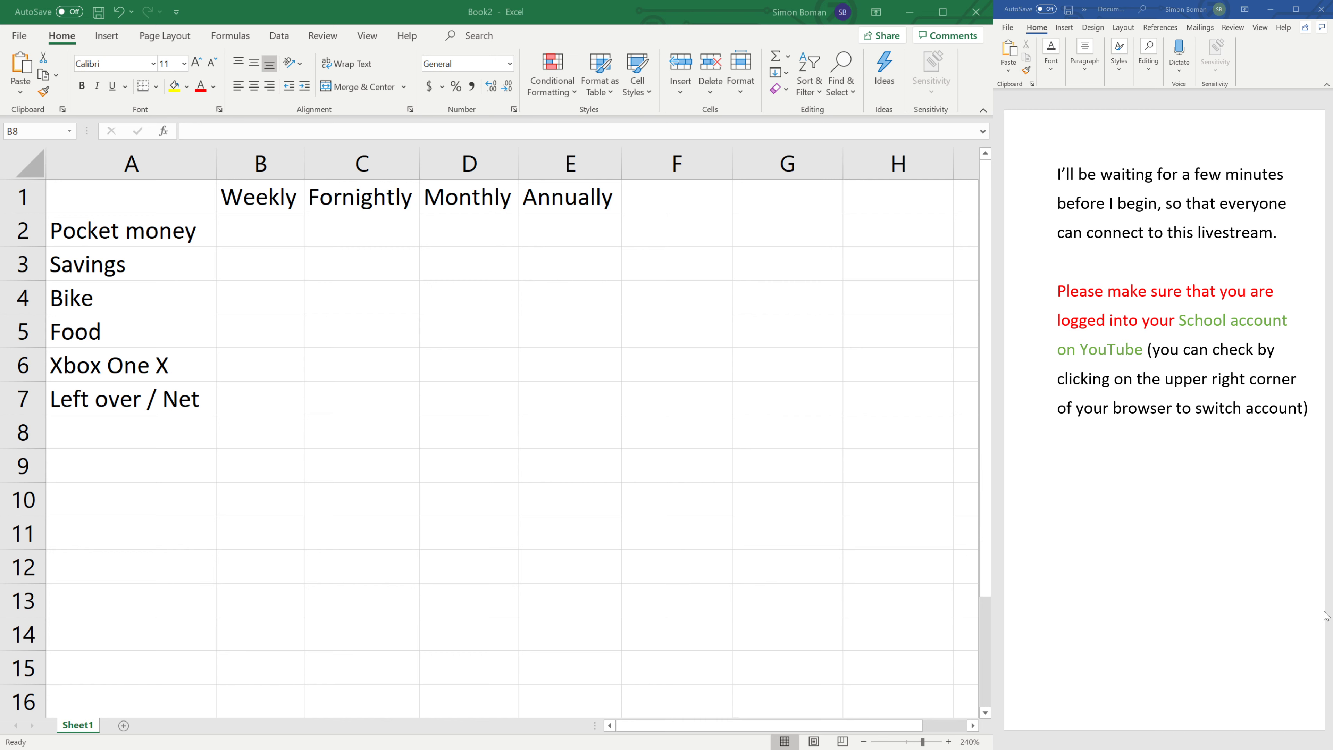
pyautogui.click(199, 605)
pyautogui.click(176, 473)
pyautogui.click(309, 568)
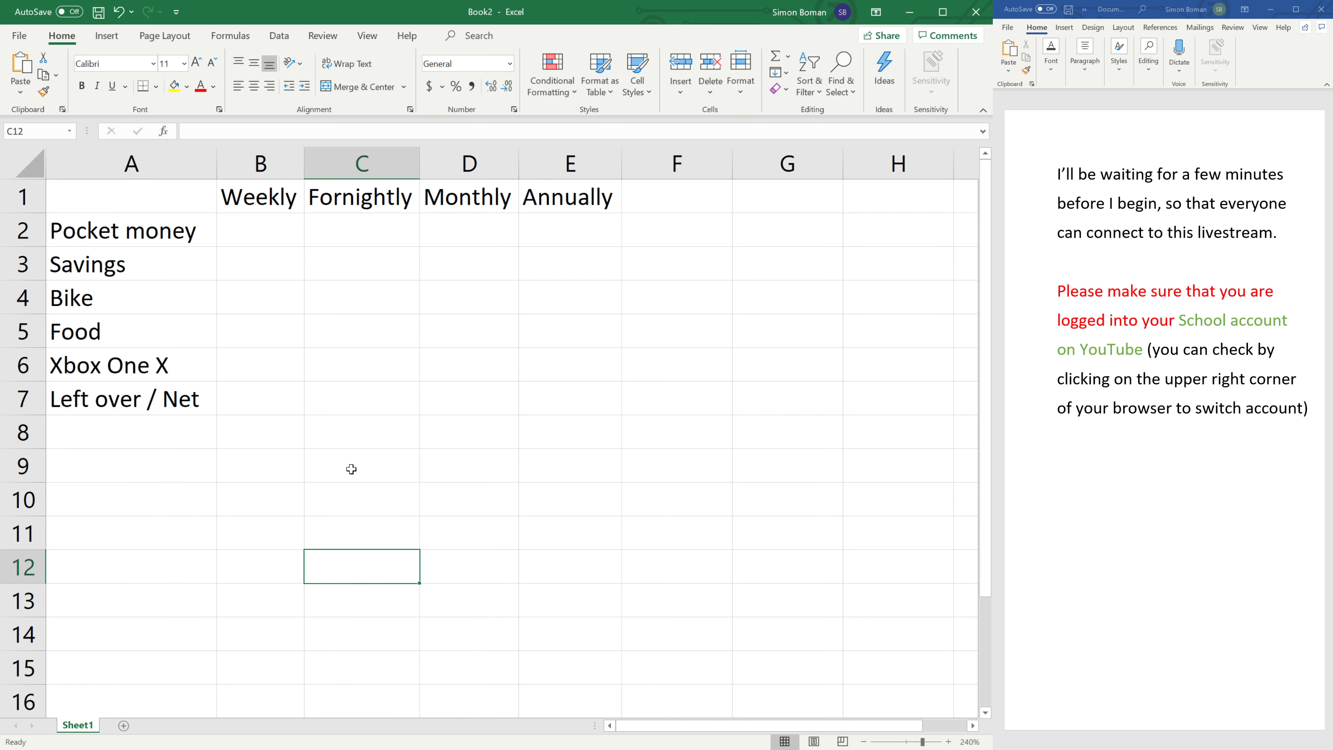
pyautogui.click(178, 404)
pyautogui.click(468, 425)
pyautogui.click(649, 408)
pyautogui.click(328, 504)
pyautogui.click(173, 407)
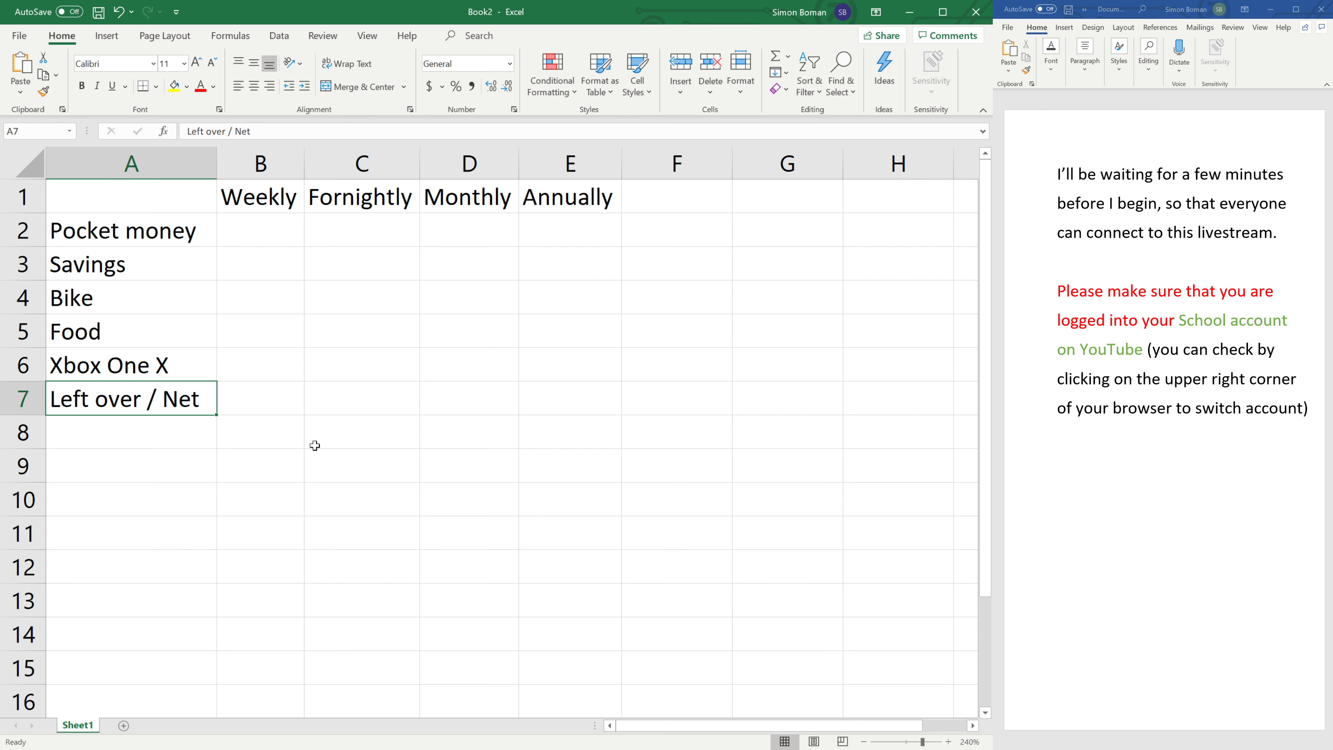
pyautogui.click(395, 523)
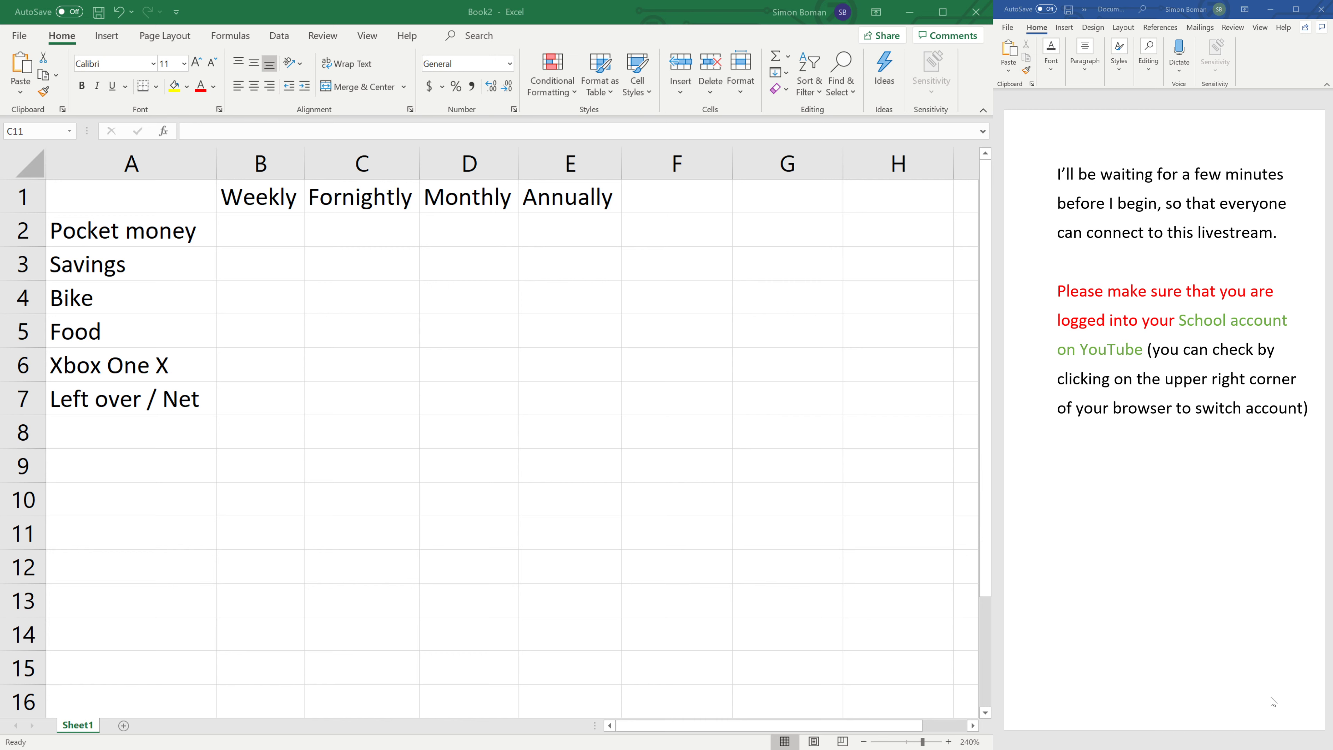
pyautogui.click(309, 720)
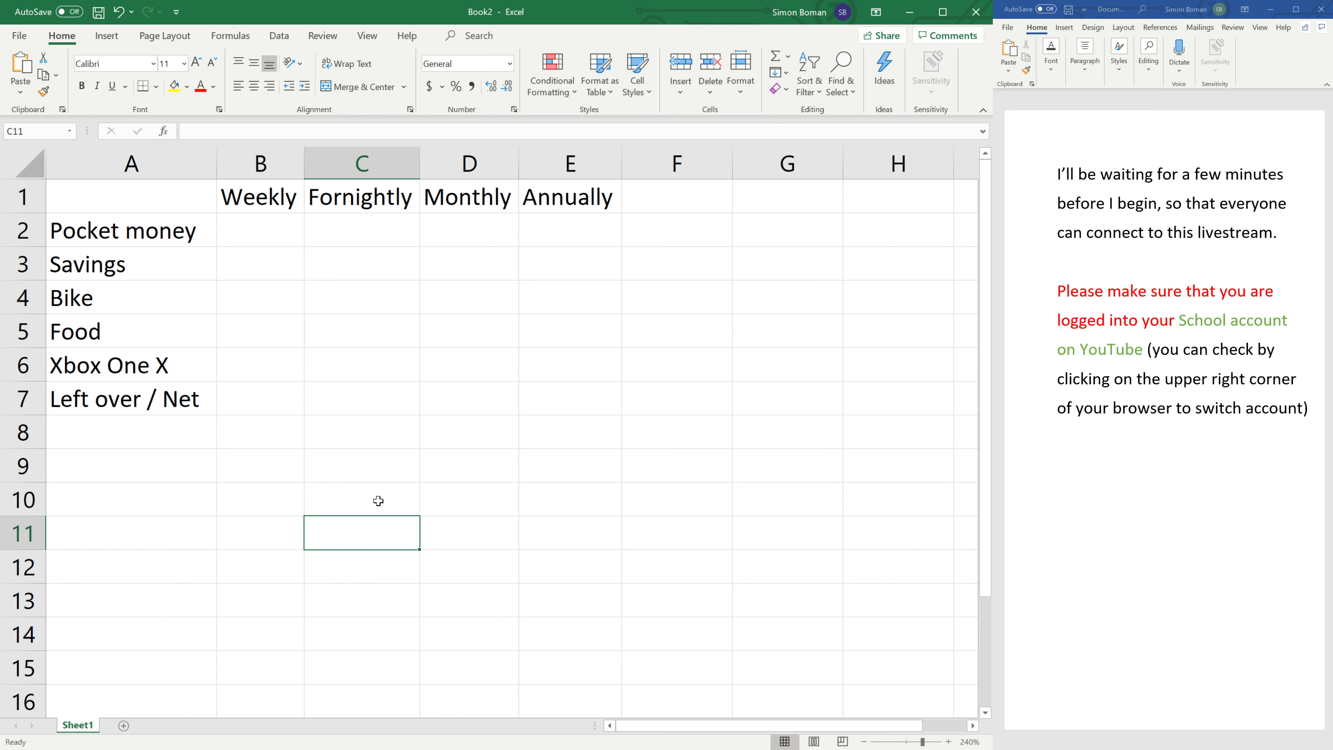
pyautogui.moveTo(248, 234); pyautogui.dragTo(609, 399)
pyautogui.click(637, 527)
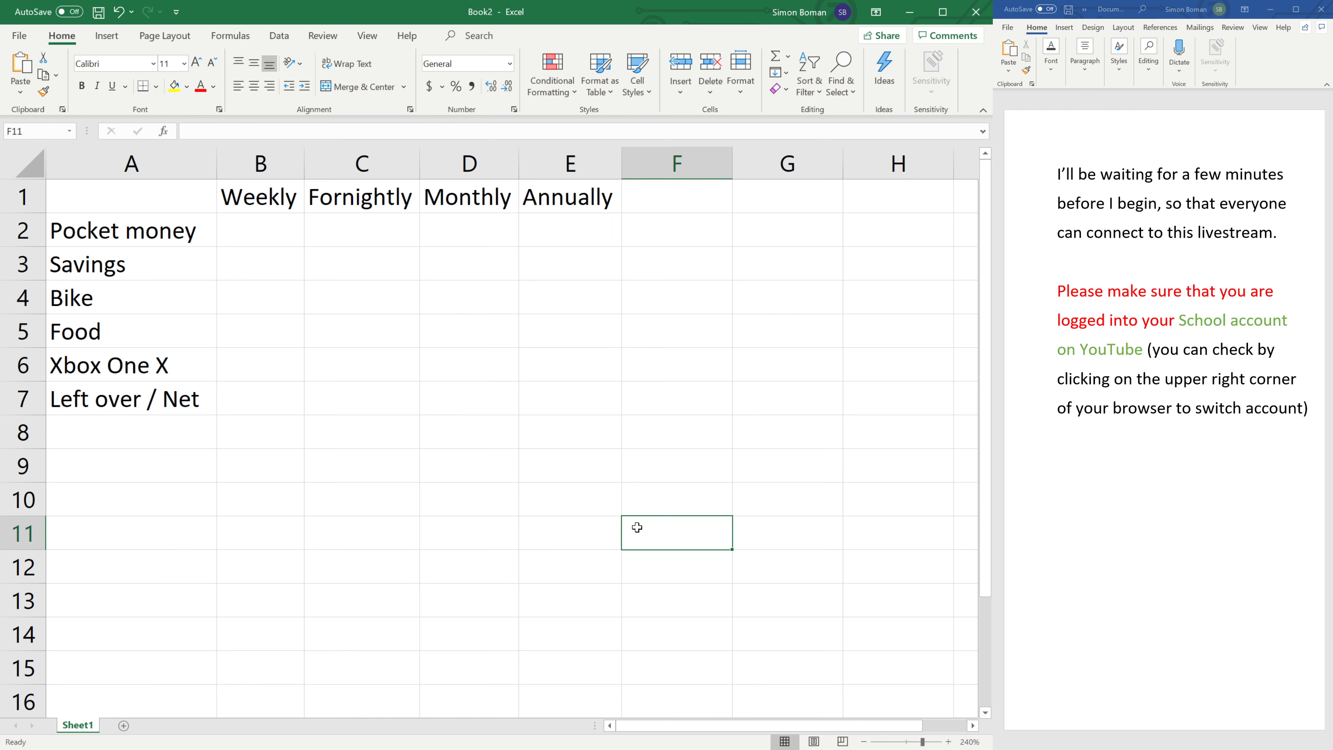
pyautogui.moveTo(248, 197); pyautogui.dragTo(562, 198)
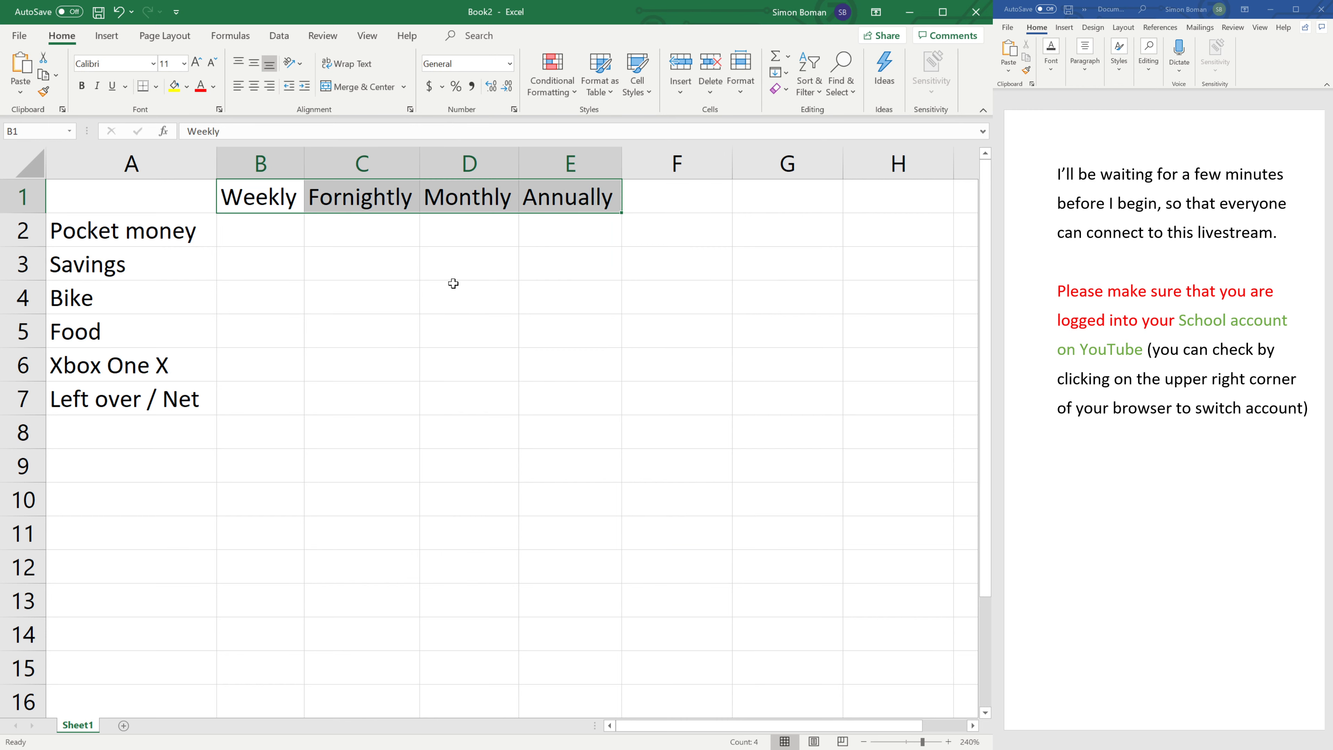
pyautogui.click(399, 309)
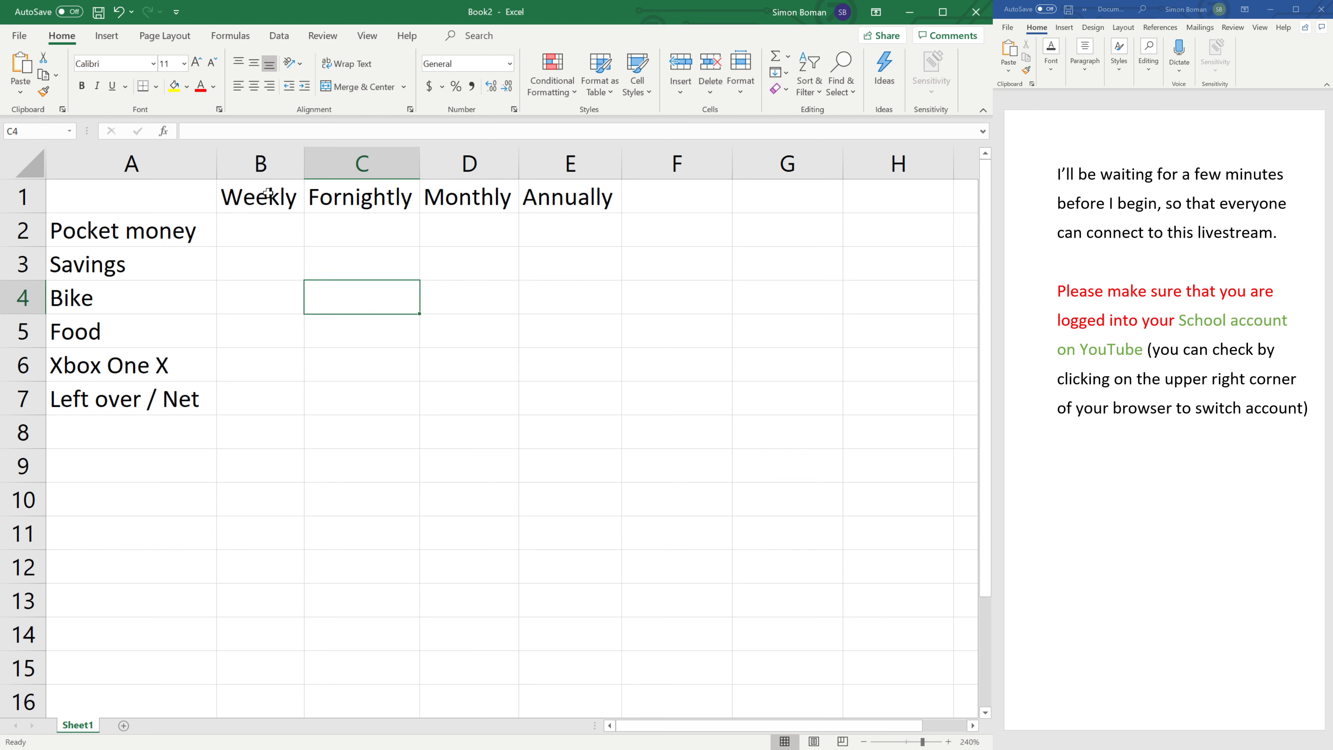
pyautogui.moveTo(268, 201); pyautogui.dragTo(562, 191)
pyautogui.click(253, 284)
pyautogui.click(361, 448)
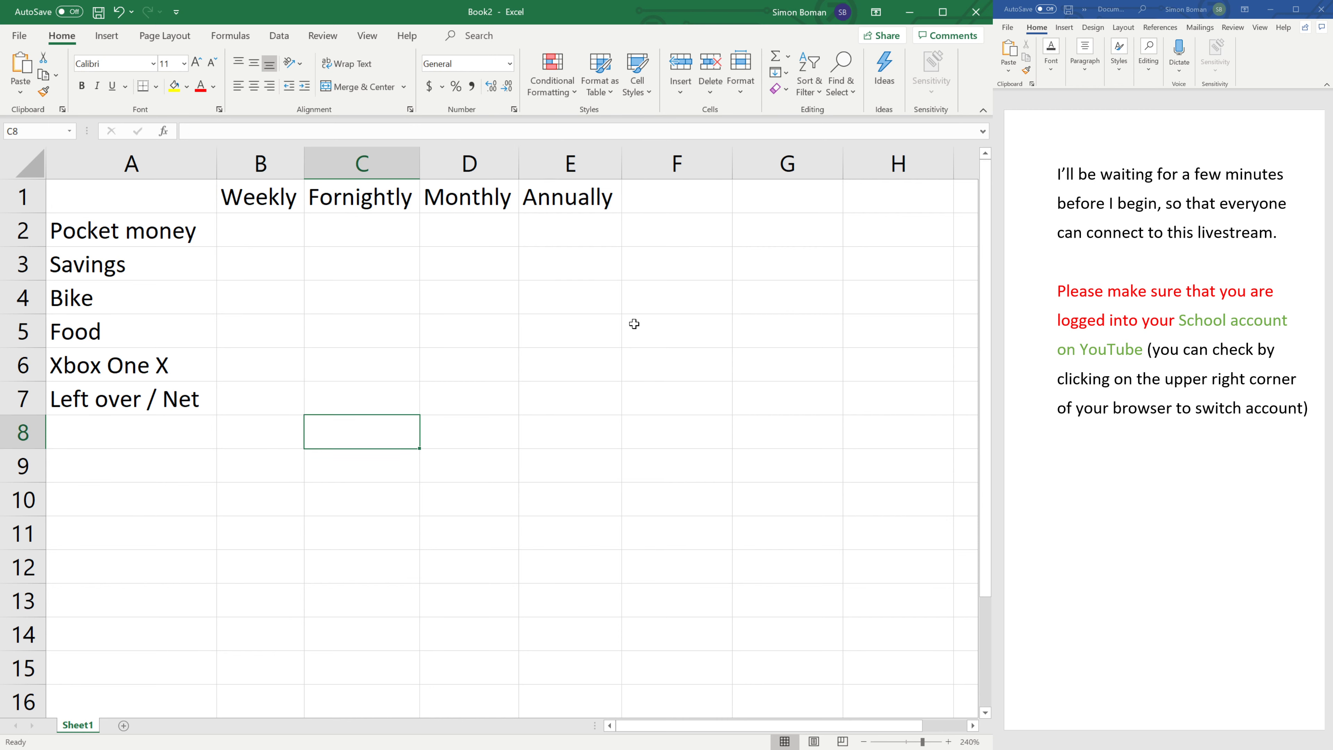
pyautogui.click(634, 325)
pyautogui.click(279, 268)
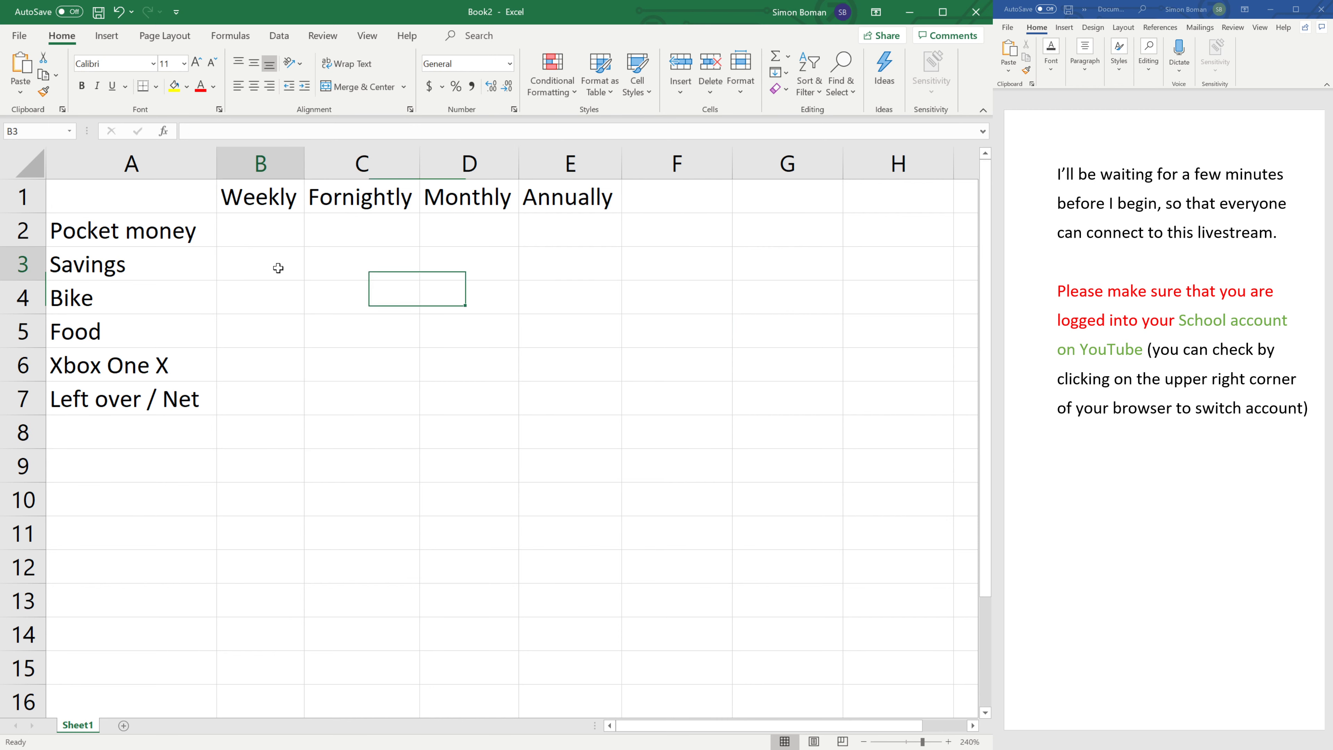
pyautogui.click(341, 491)
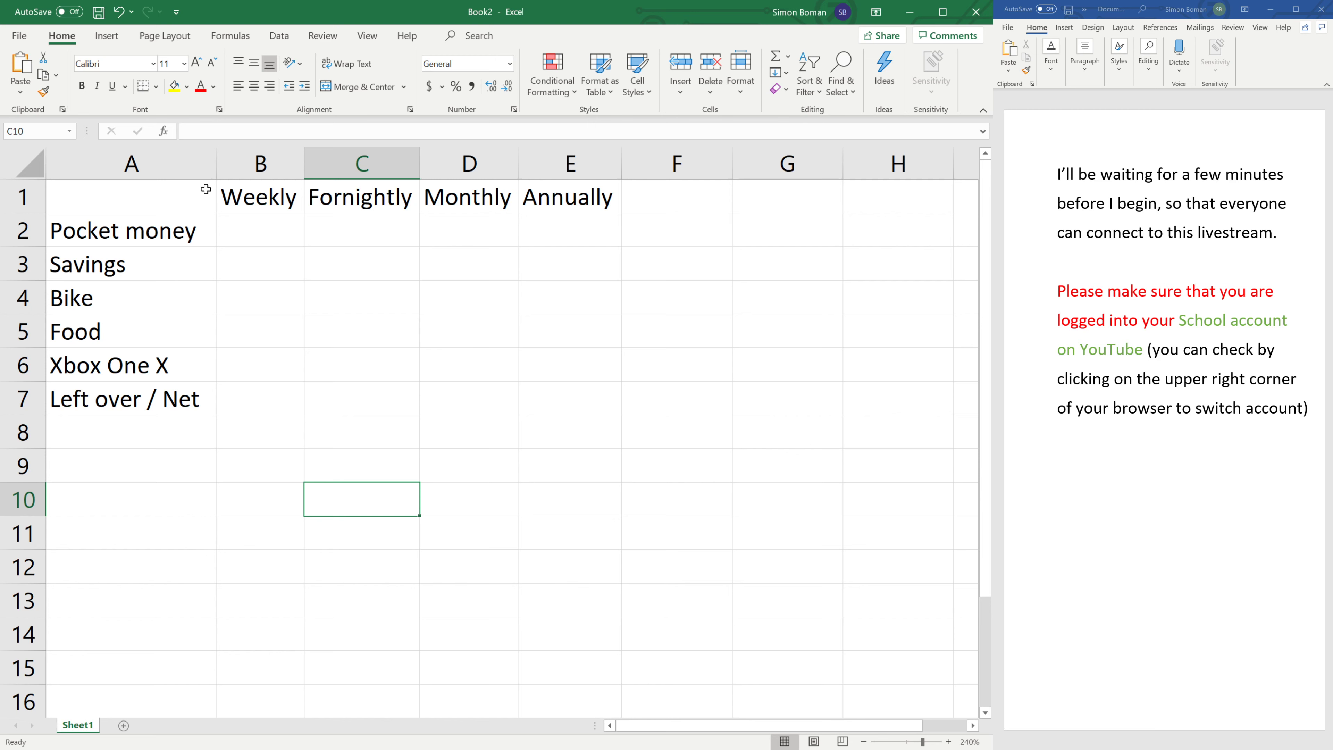
# Fill the column heading cells B1 to E1 with light blue
pyautogui.click(253, 197)
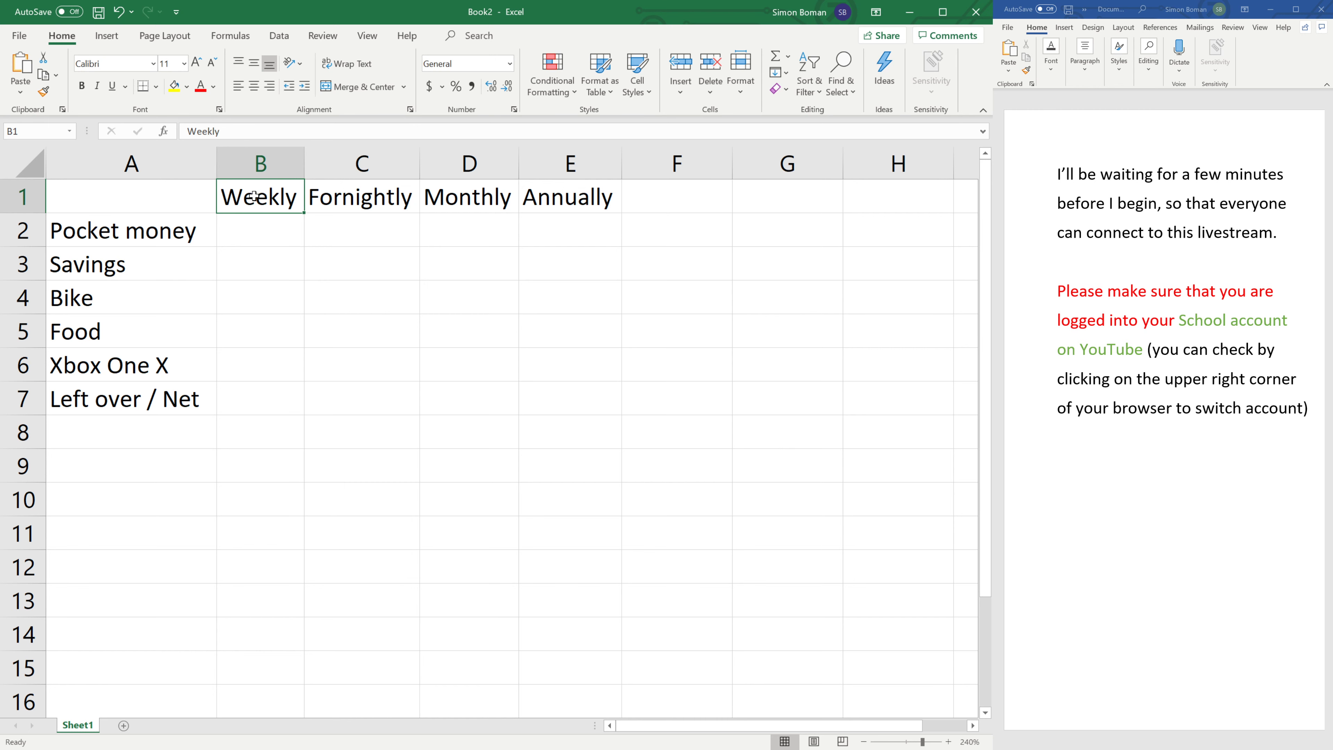
pyautogui.moveTo(263, 197); pyautogui.dragTo(575, 203)
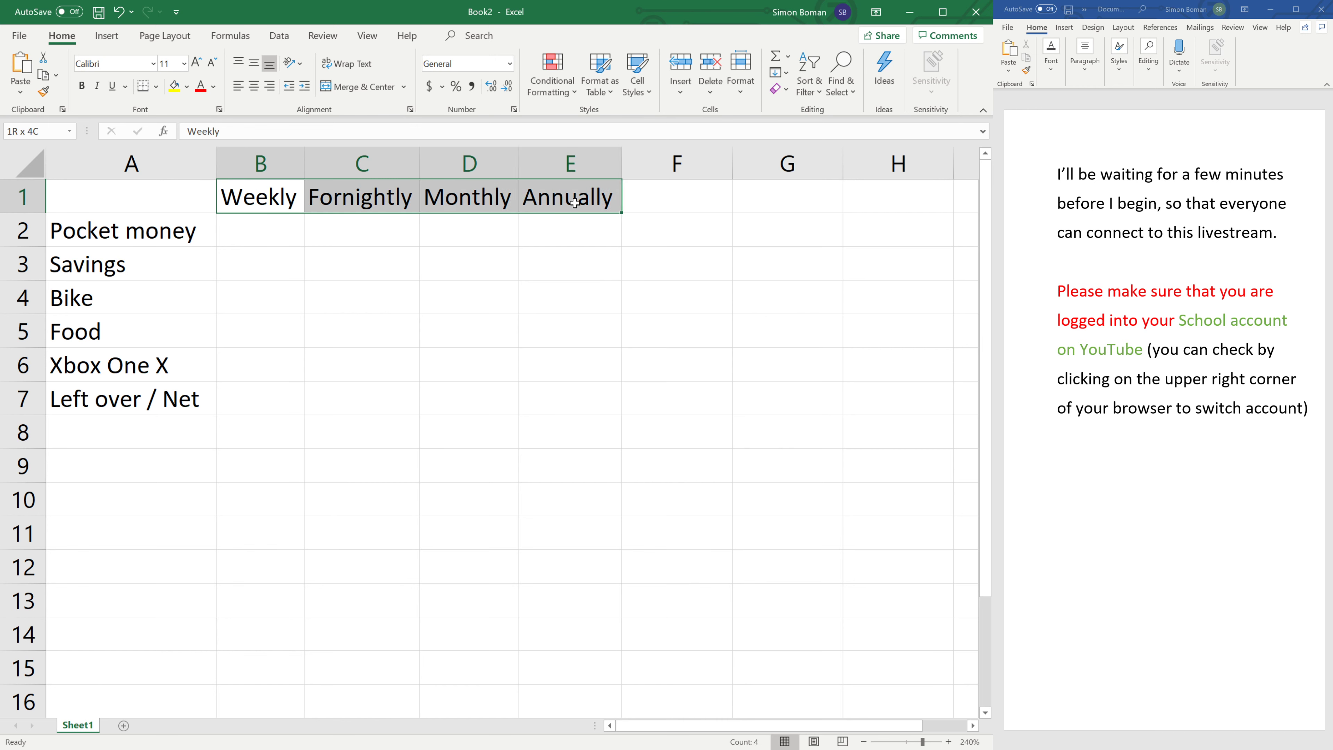
pyautogui.moveTo(574, 203); pyautogui.dragTo(582, 205)
pyautogui.click(188, 85)
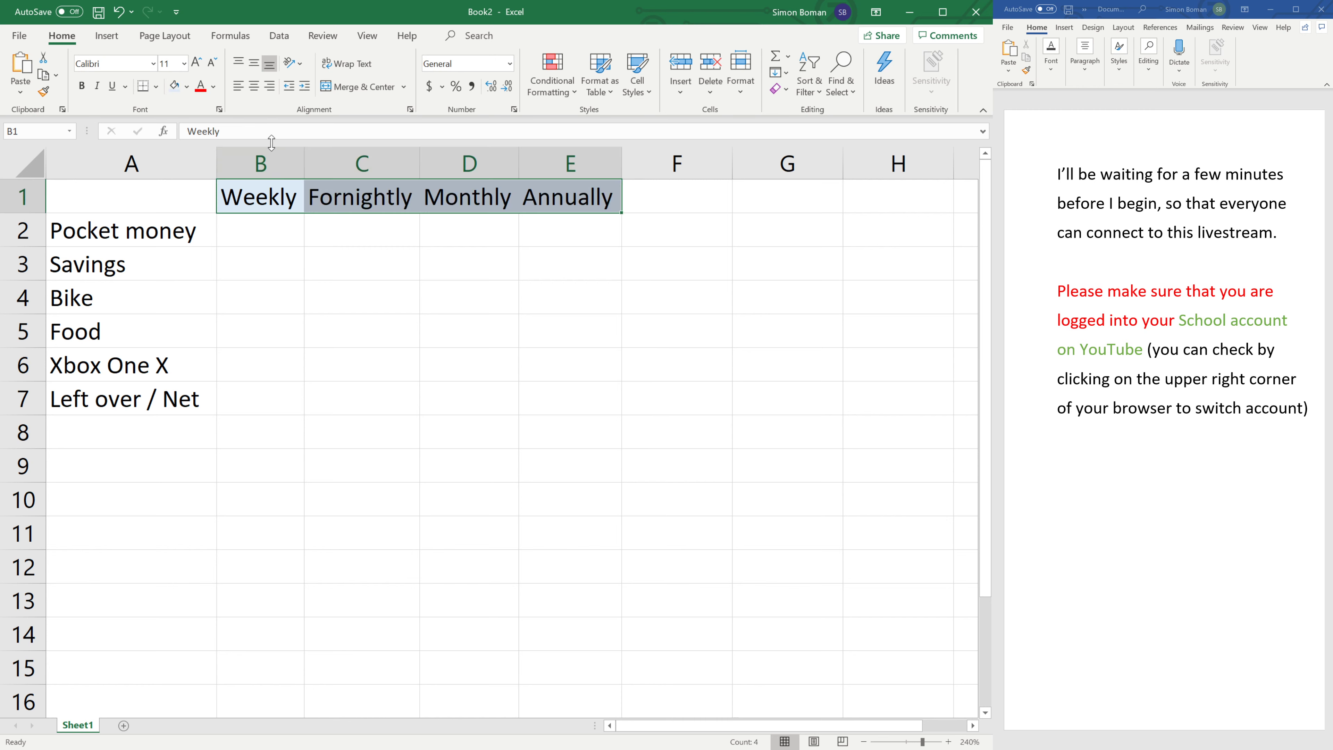
pyautogui.click(360, 401)
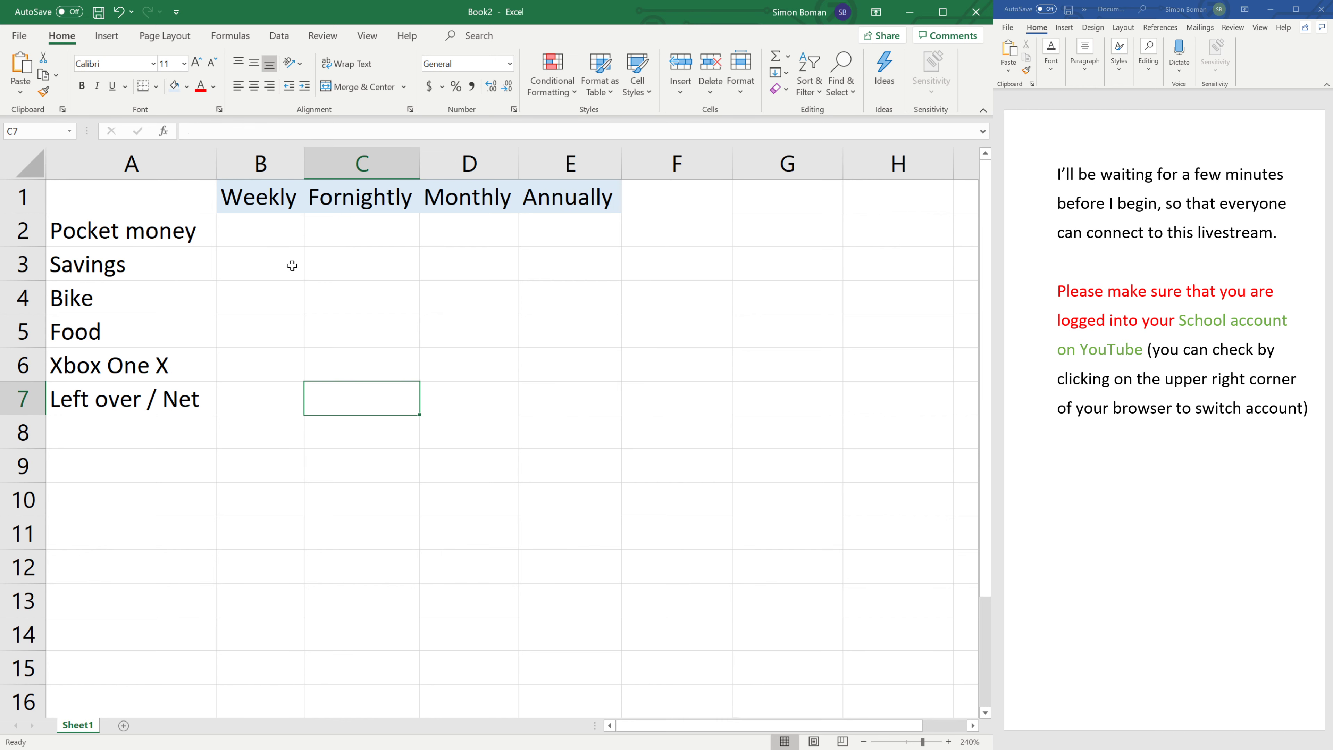
# Undo the light blue fill on the column heading cells
pyautogui.hotkey('ctrl', 'z')
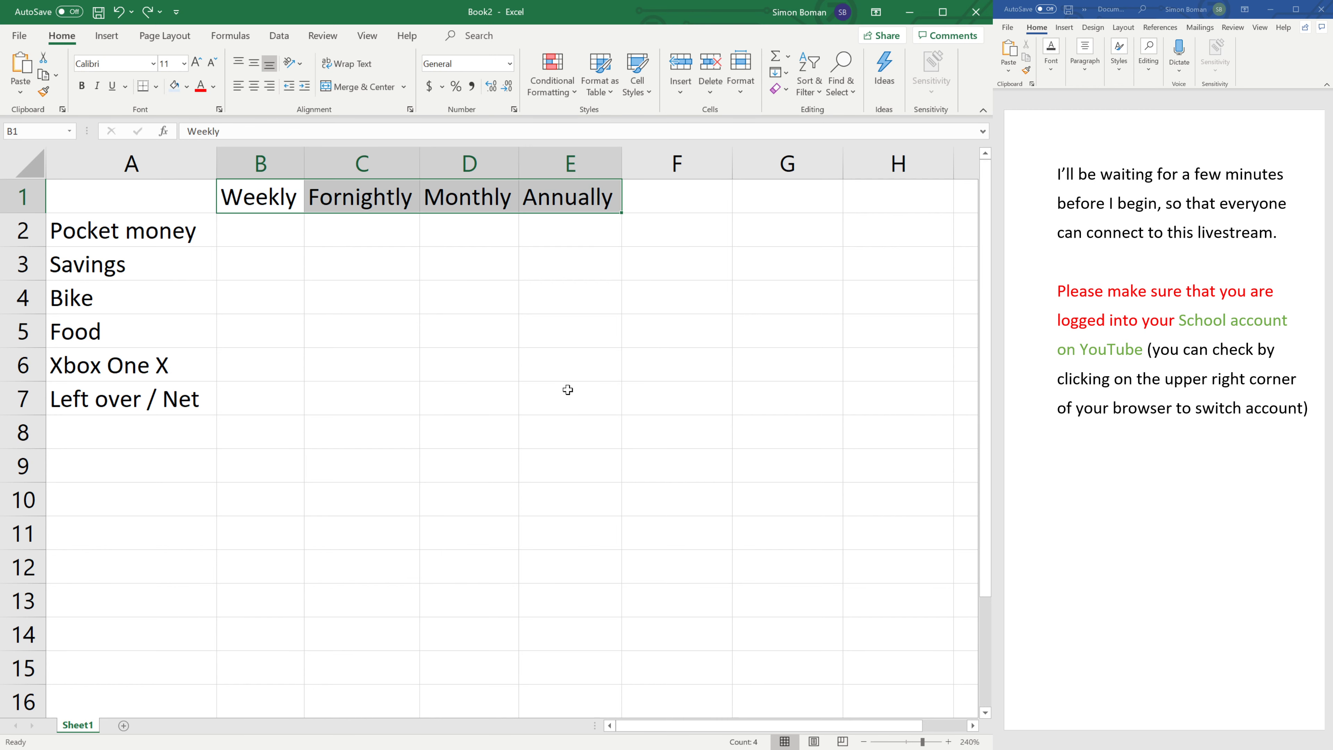
pyautogui.click(566, 389)
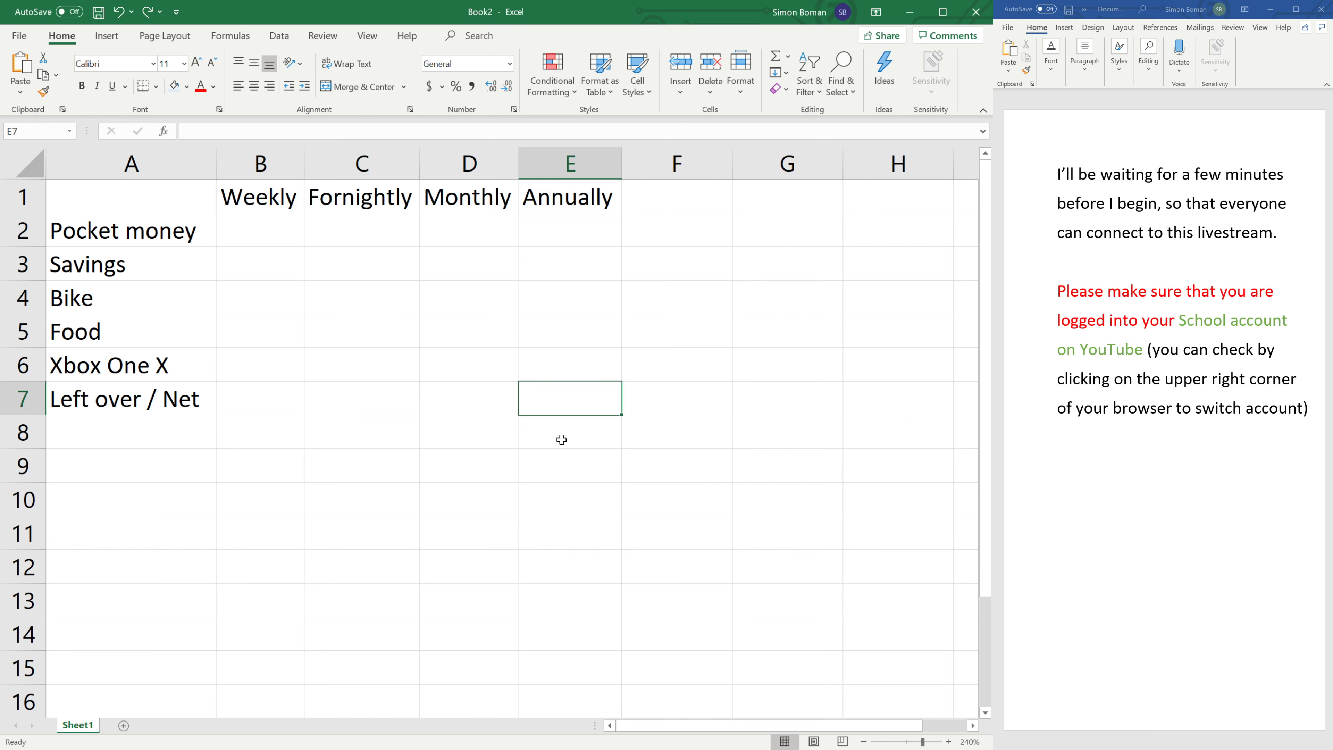
pyautogui.click(495, 406)
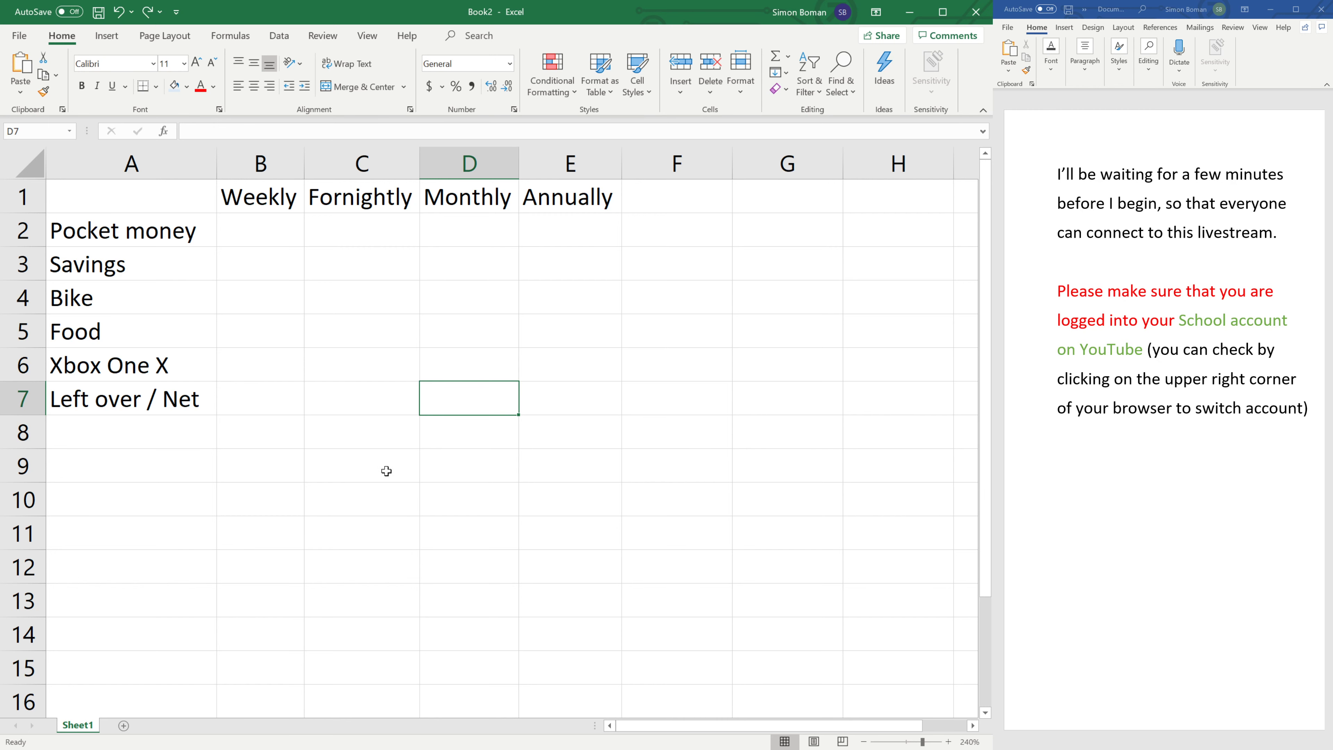
# Fill the column heading cells B1 to E1 with light blue
pyautogui.click(235, 192)
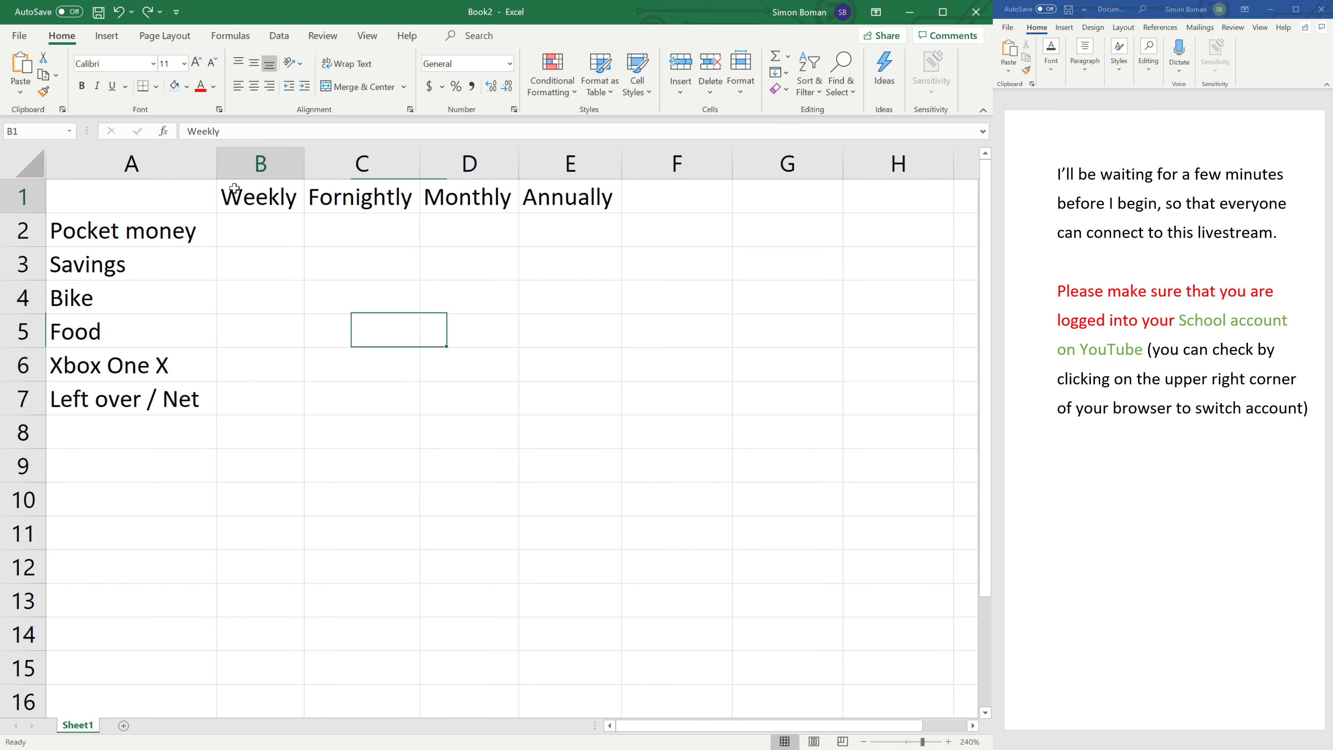
pyautogui.click(583, 203)
pyautogui.click(367, 440)
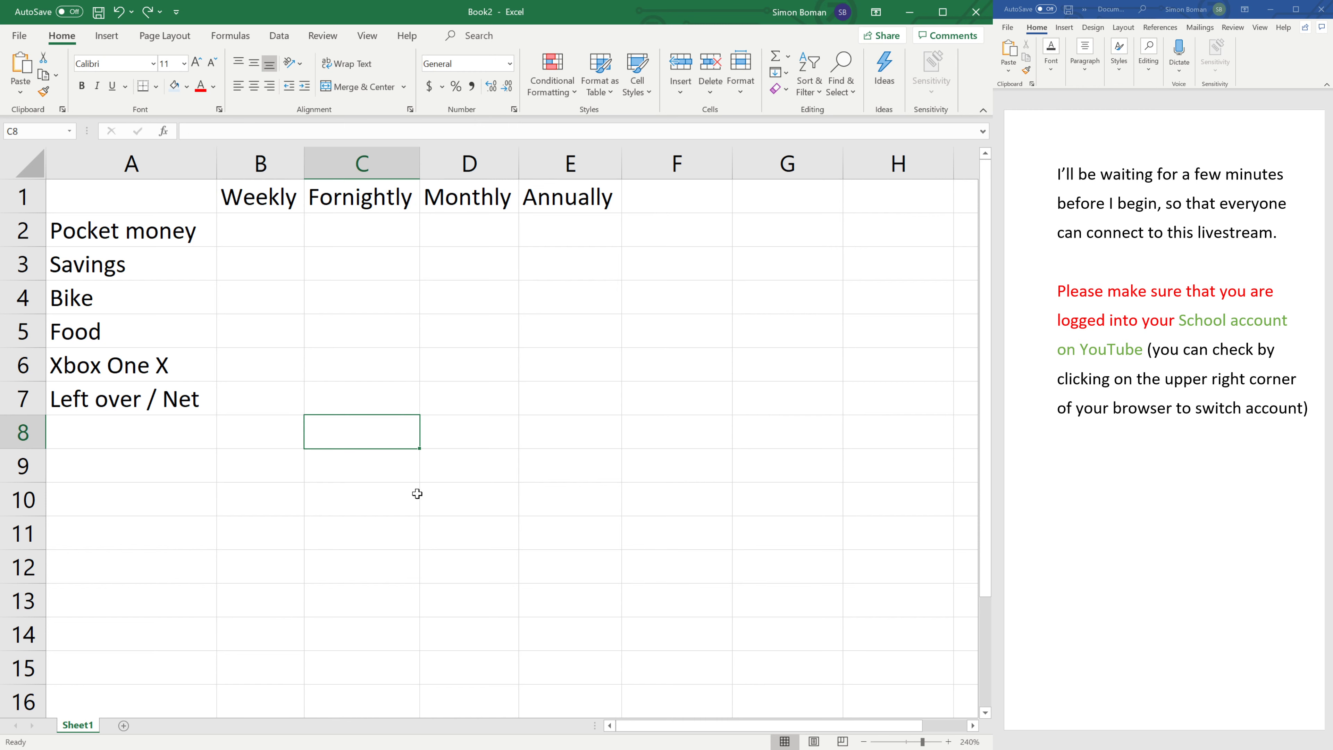
pyautogui.click(424, 354)
pyautogui.moveTo(251, 201); pyautogui.dragTo(549, 202)
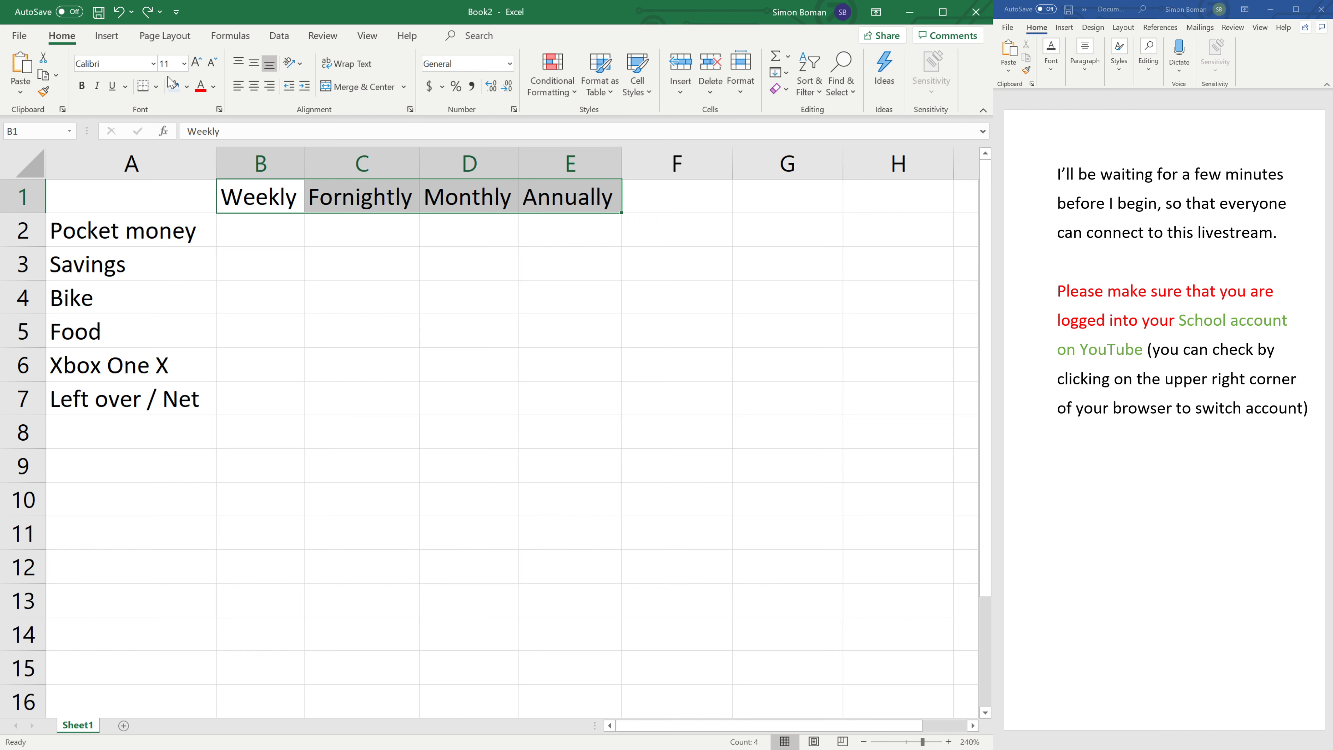
pyautogui.click(187, 95)
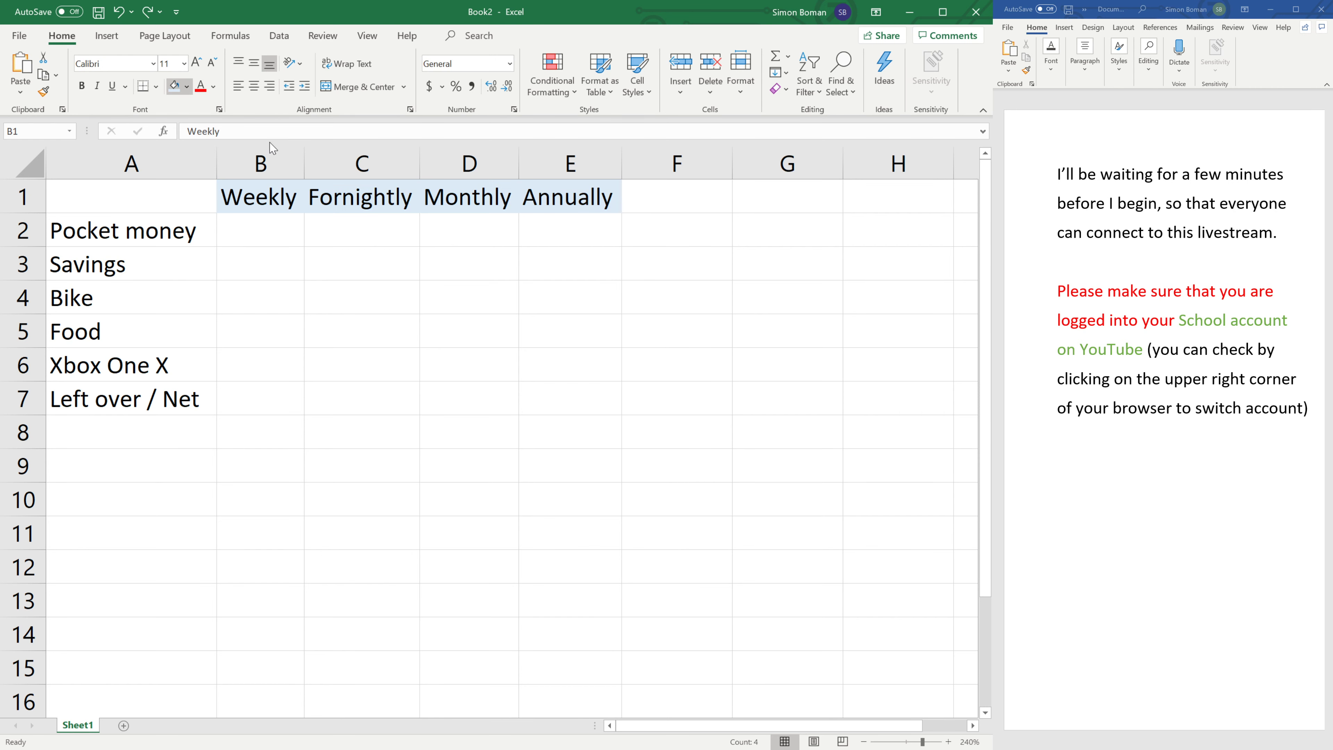
pyautogui.click(273, 148)
pyautogui.click(352, 465)
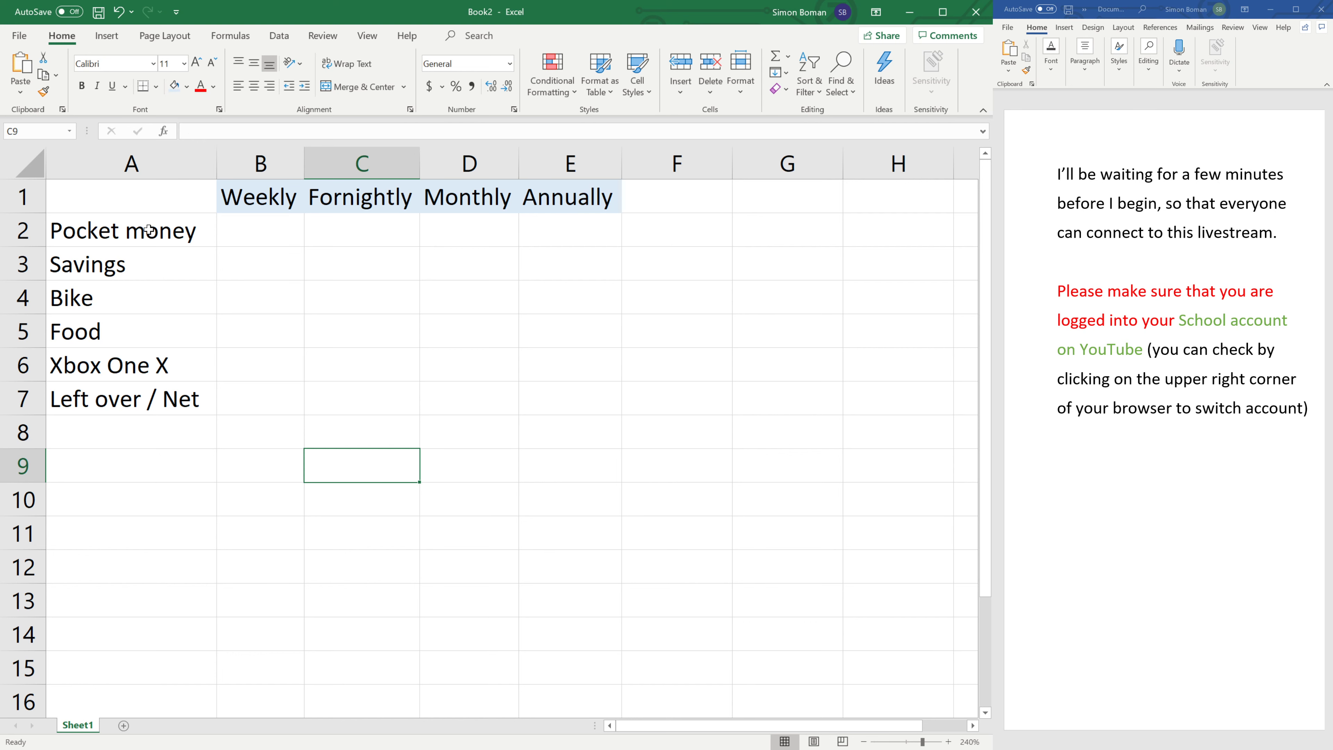
# Fill the Pocket money label cell A2 with light green
pyautogui.moveTo(149, 234); pyautogui.dragTo(168, 365)
pyautogui.click(316, 431)
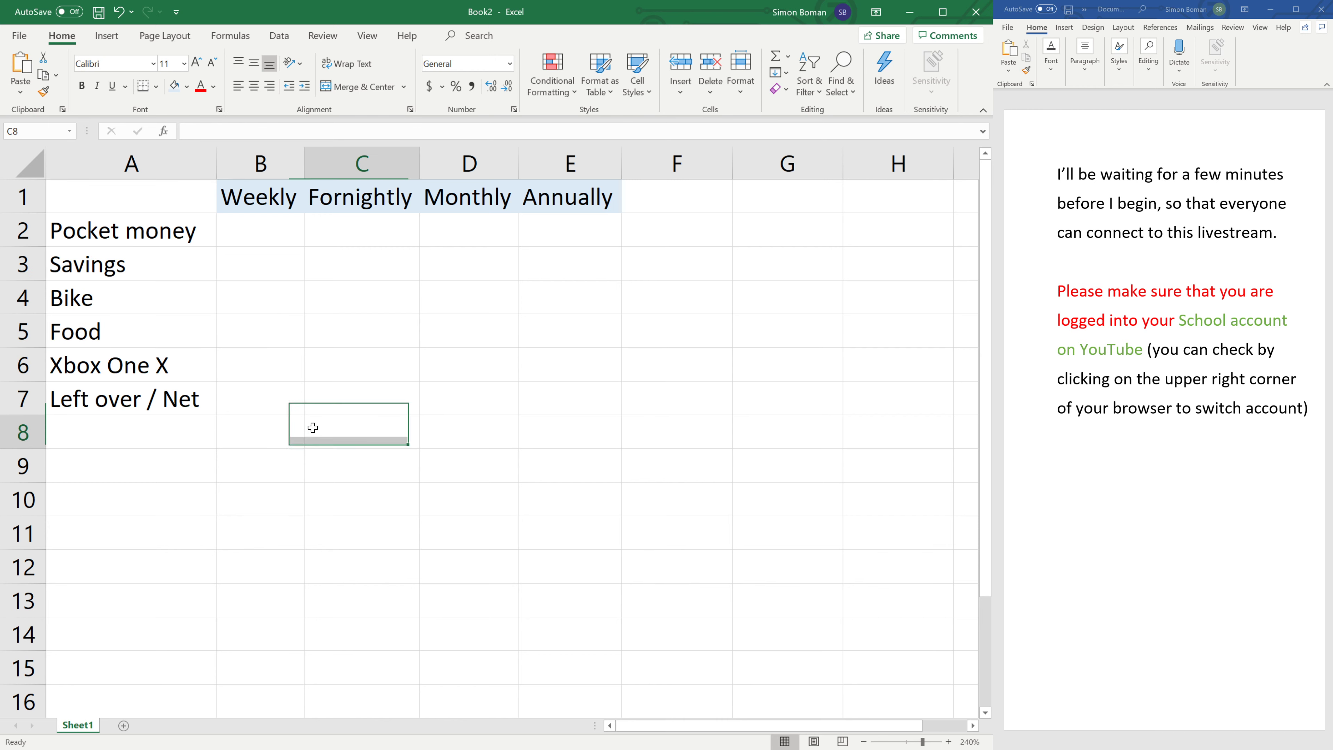
pyautogui.click(154, 233)
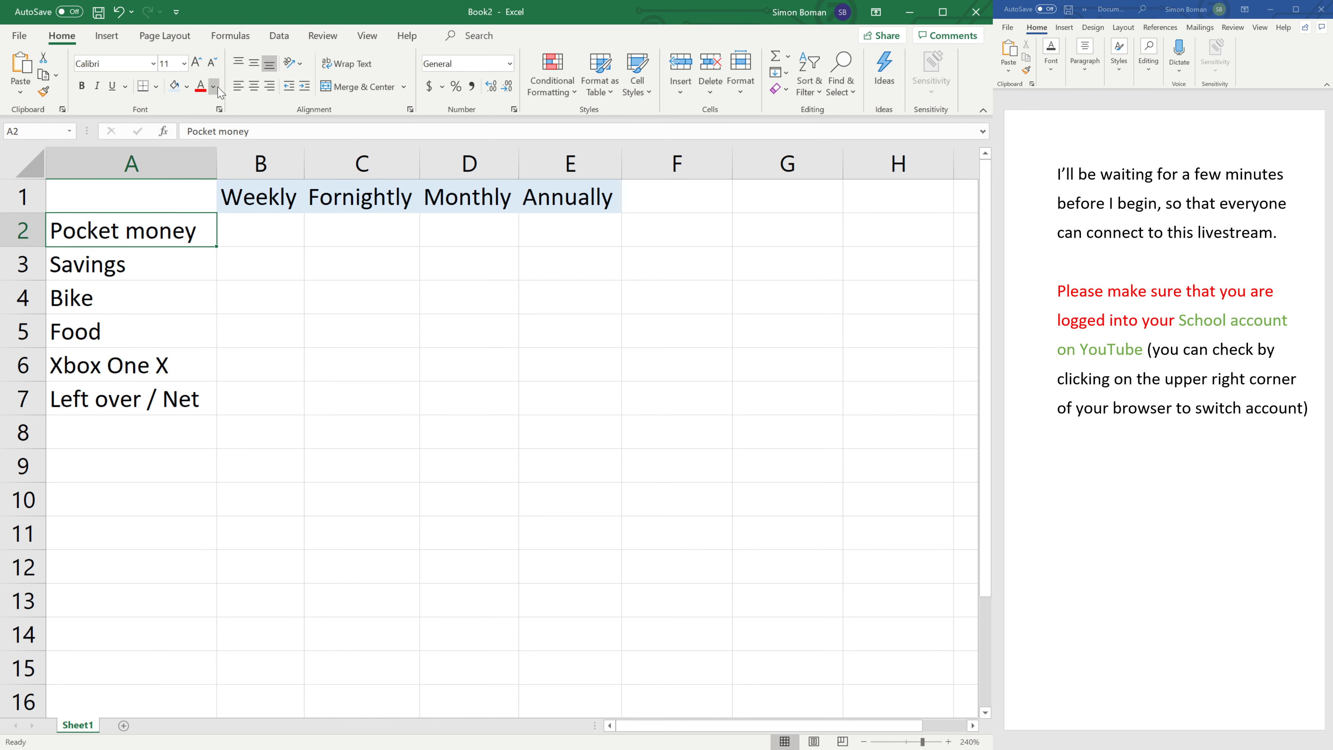
pyautogui.click(173, 85)
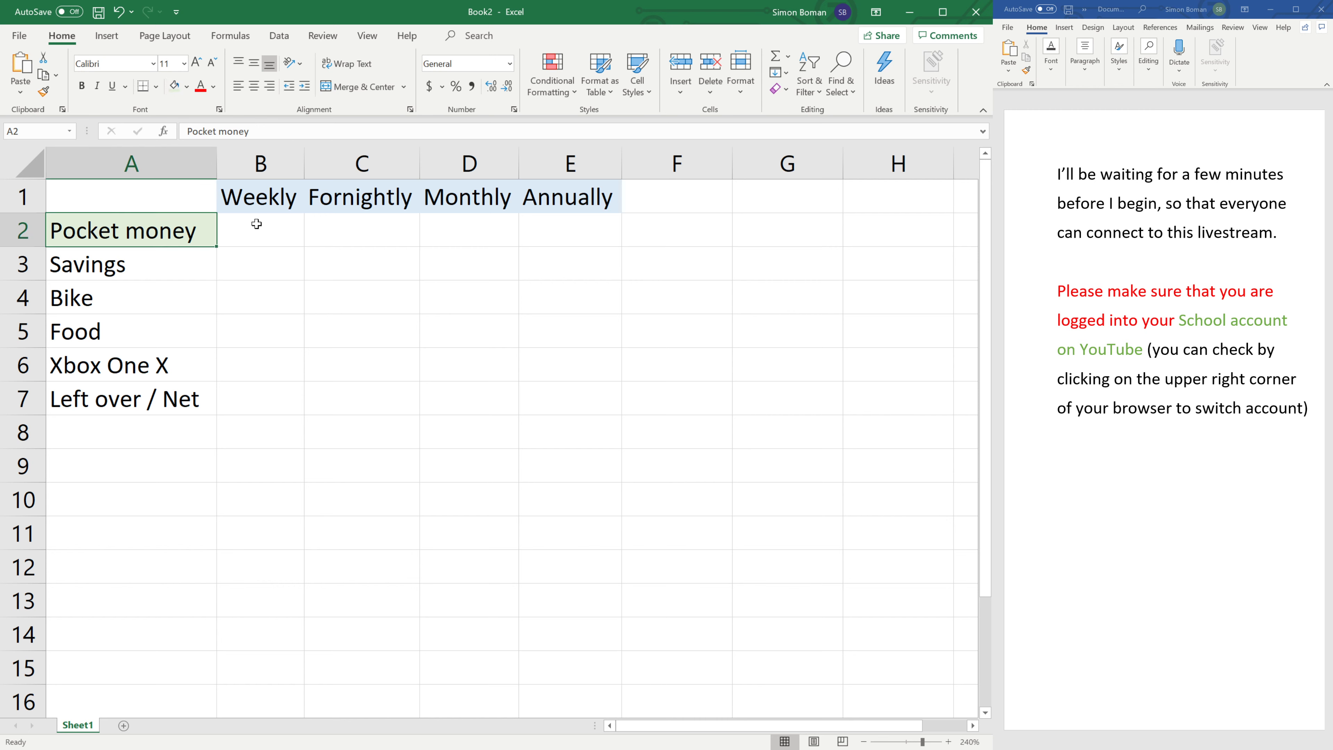
# Fill the expense label cells A3 to A6, Savings to Xbox One X, with light orange
pyautogui.click(188, 263)
pyautogui.moveTo(188, 263); pyautogui.dragTo(196, 369)
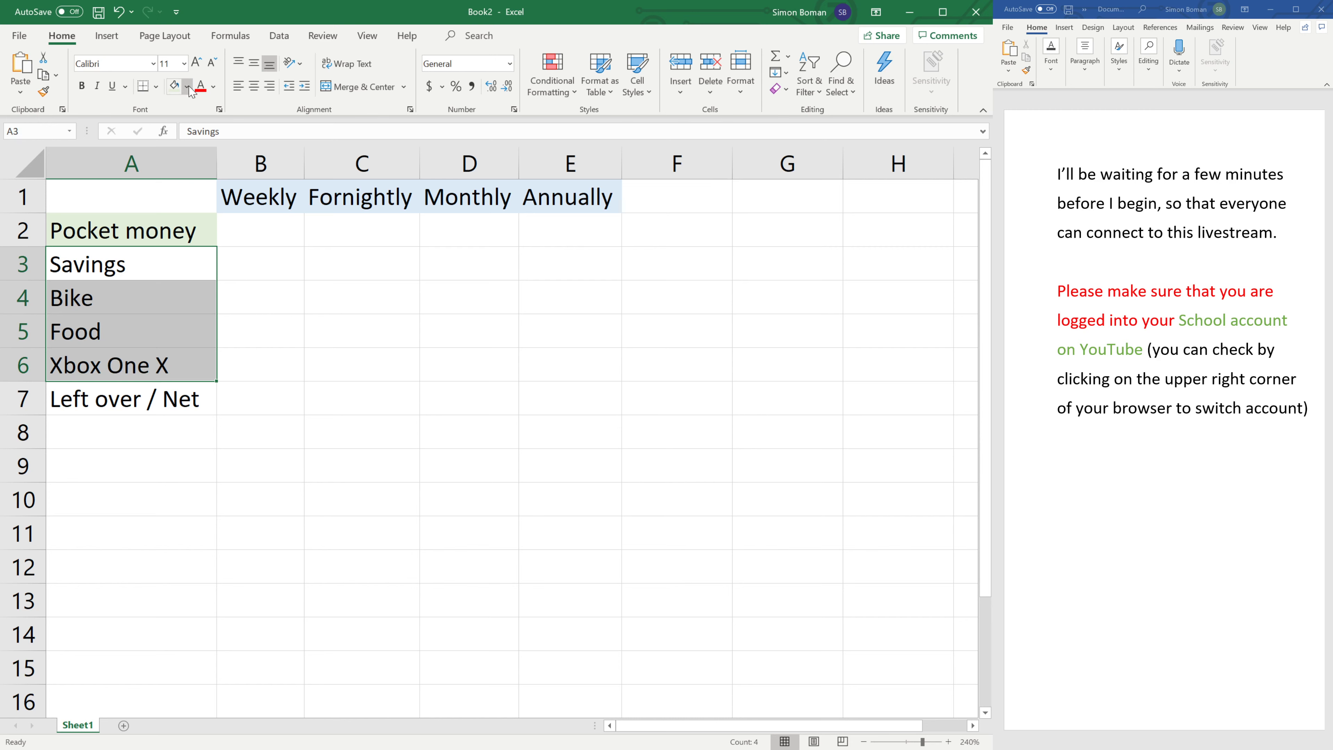
pyautogui.click(173, 86)
pyautogui.hotkey('ctrl', 'z')
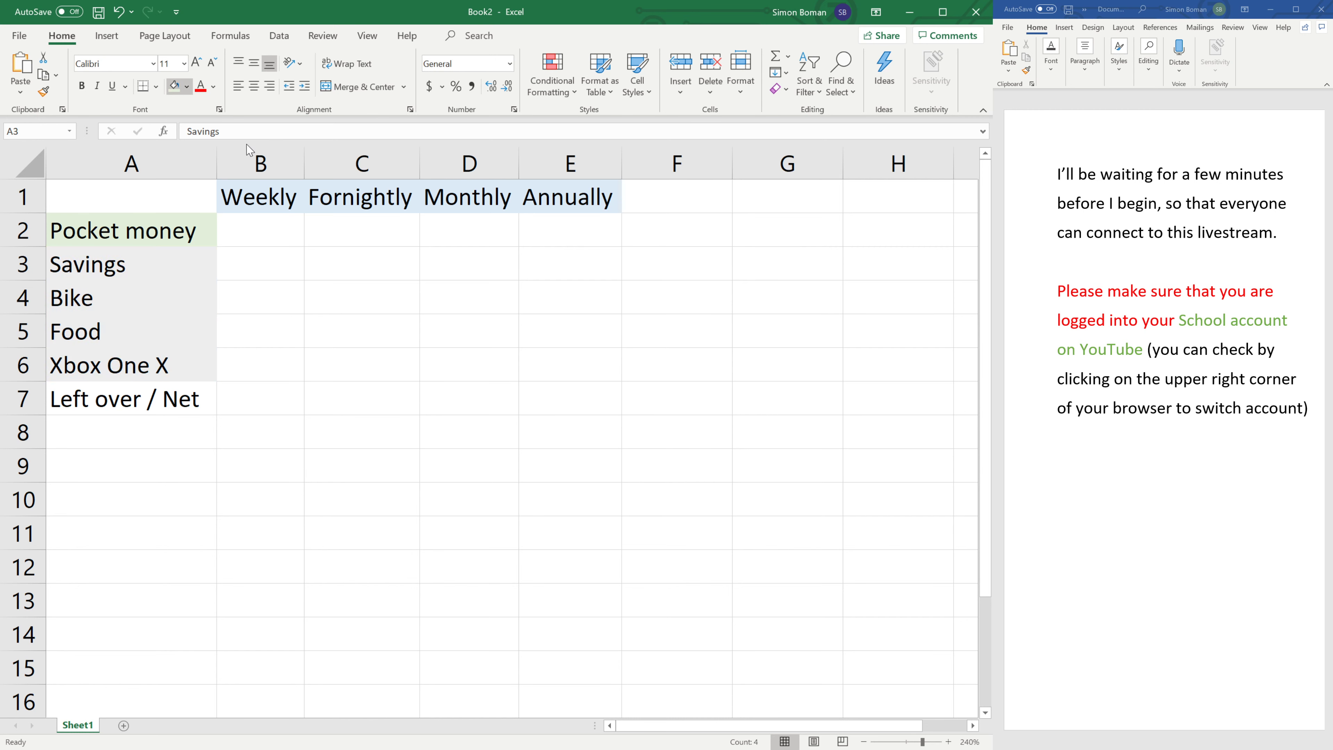
pyautogui.click(308, 498)
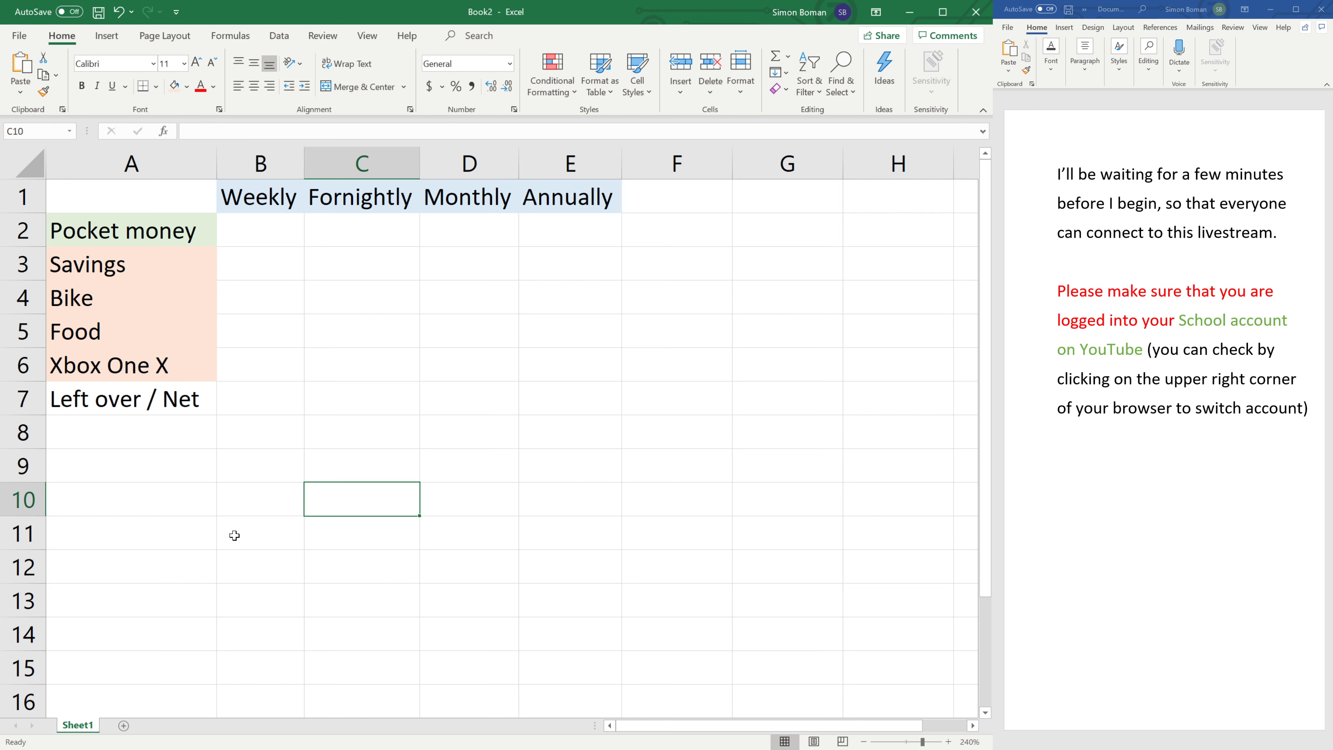
# Fill the Left over / Net label cell A7 with grey
pyautogui.click(97, 395)
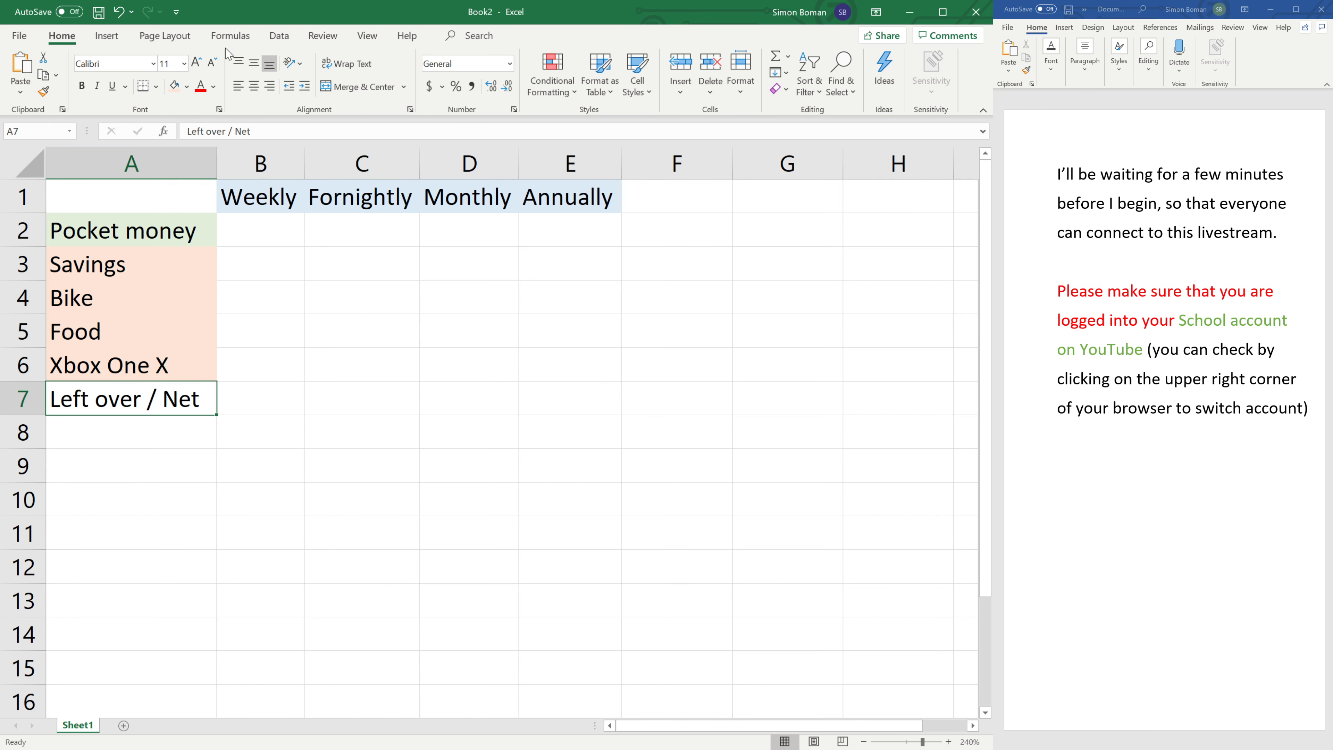
pyautogui.click(175, 86)
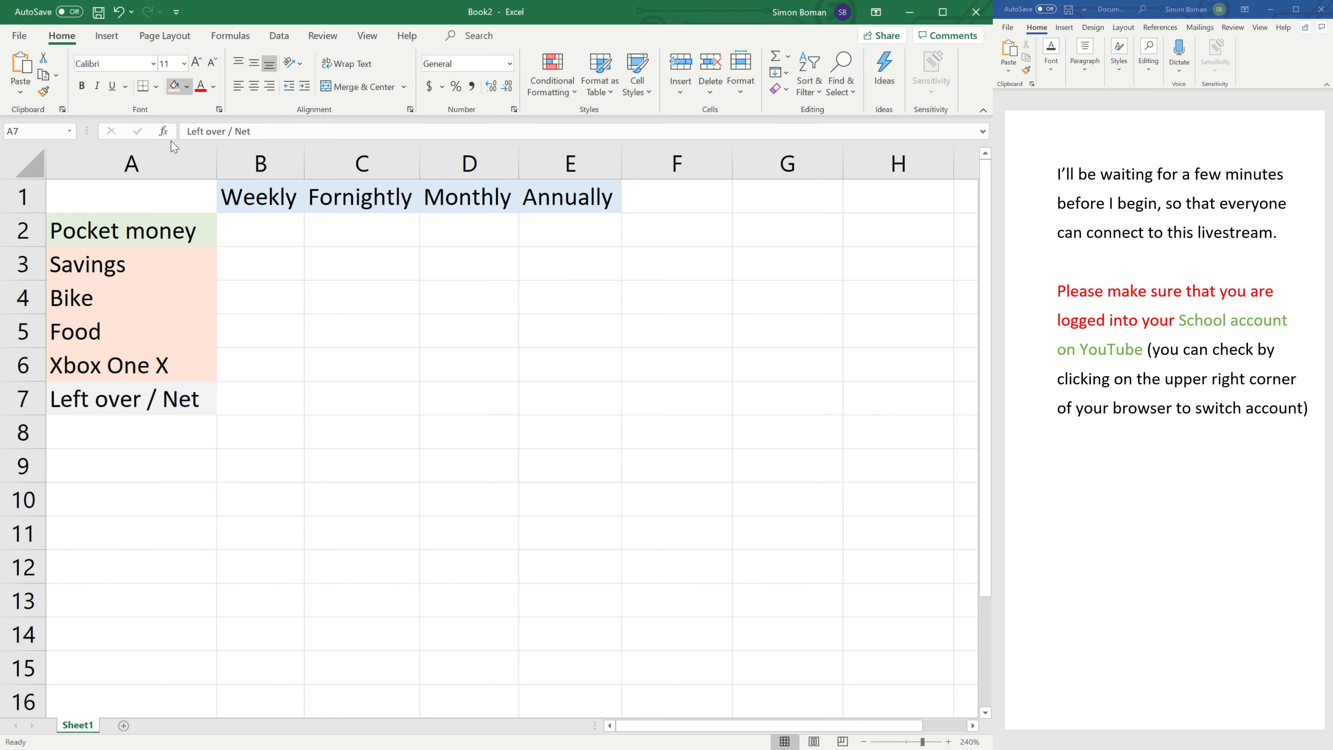
pyautogui.click(199, 145)
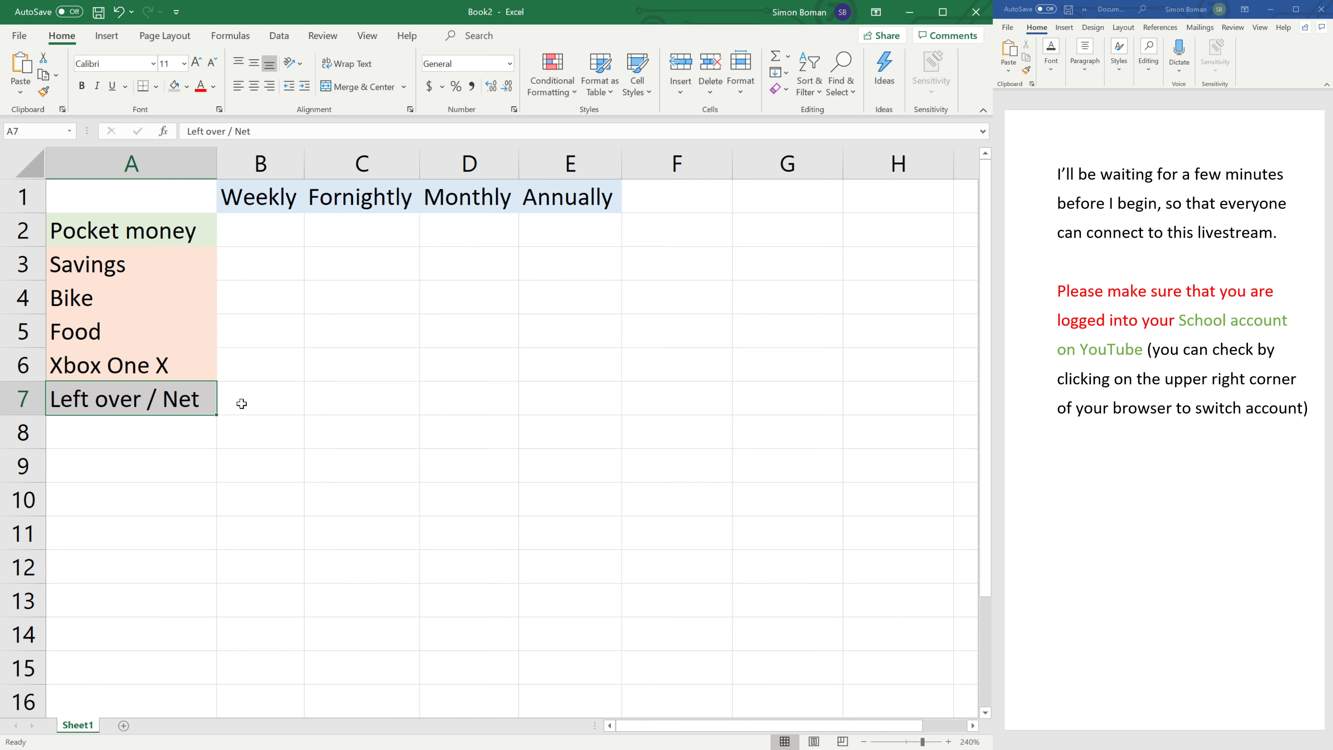
# Fill the whole Left over / Net row from A7 to E7 with grey
pyautogui.click(239, 420)
pyautogui.moveTo(78, 403); pyautogui.dragTo(561, 396)
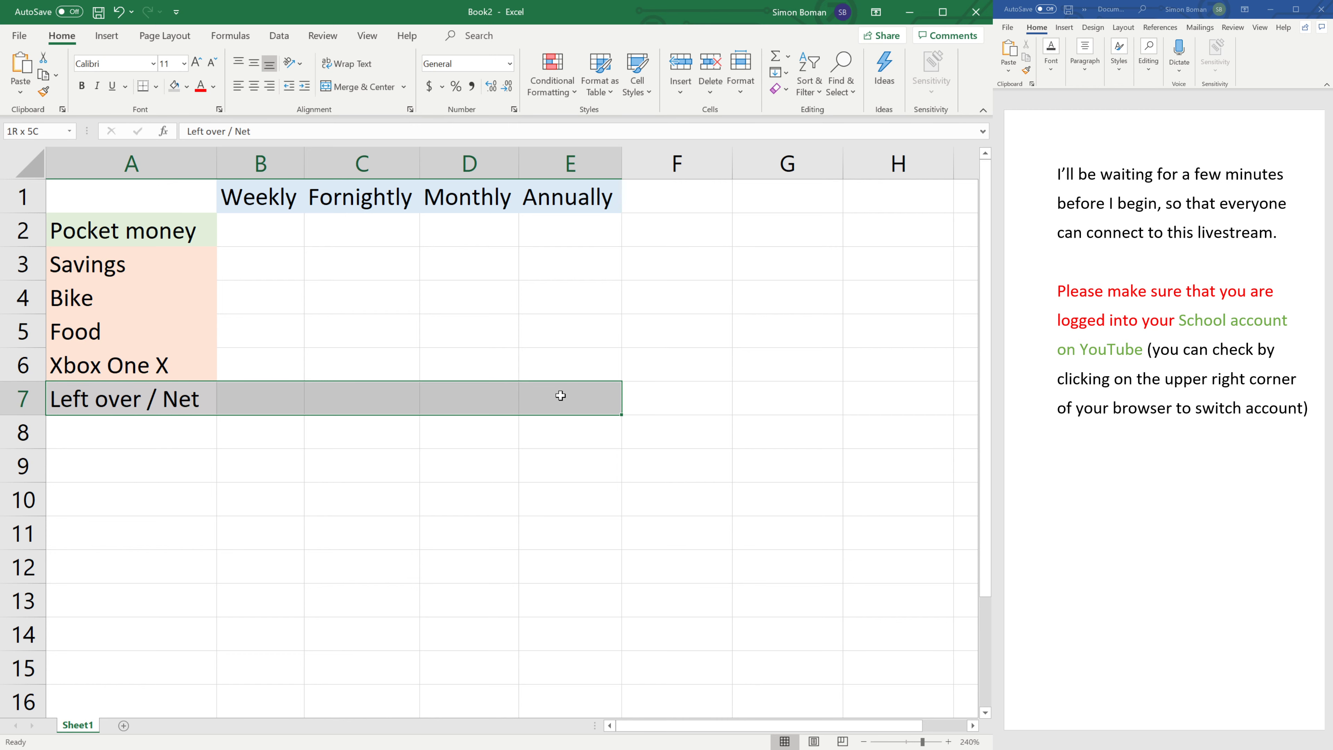
pyautogui.click(166, 465)
pyautogui.click(147, 403)
pyautogui.moveTo(147, 402); pyautogui.dragTo(544, 401)
pyautogui.click(175, 86)
pyautogui.click(364, 529)
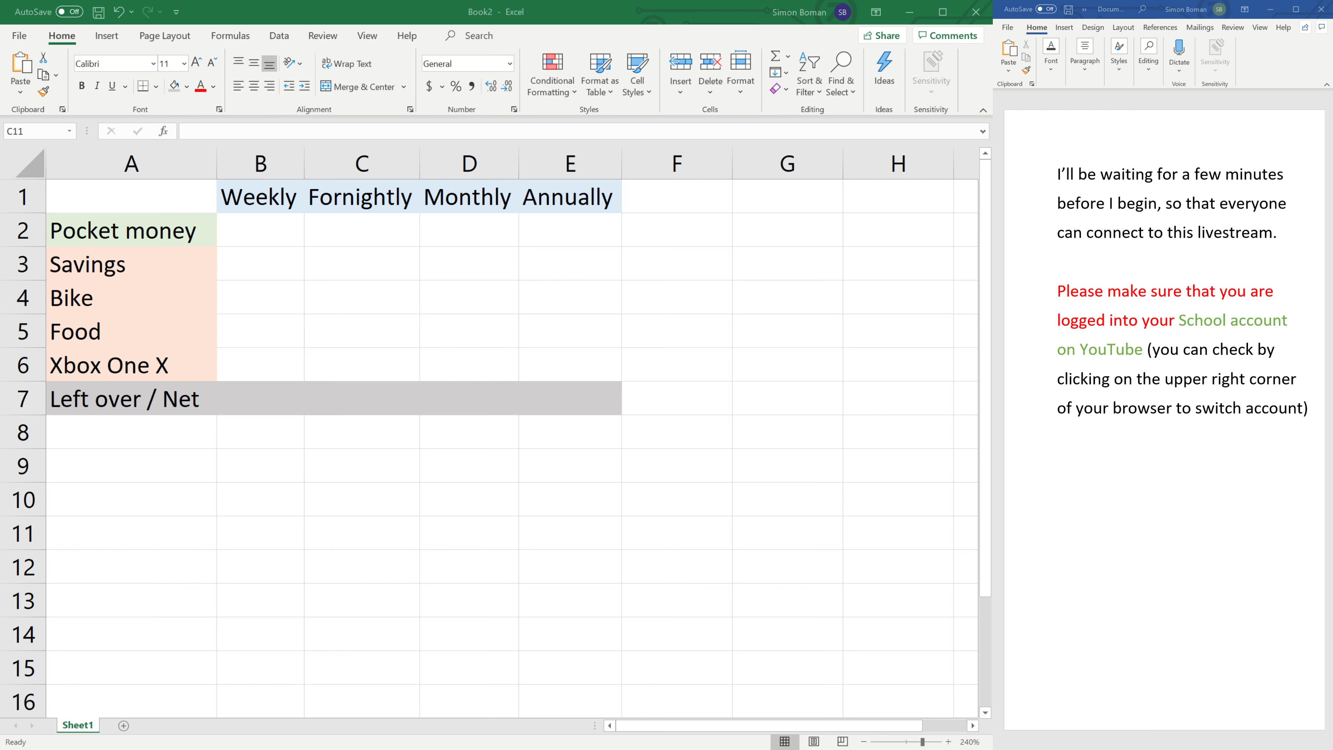
pyautogui.click(319, 631)
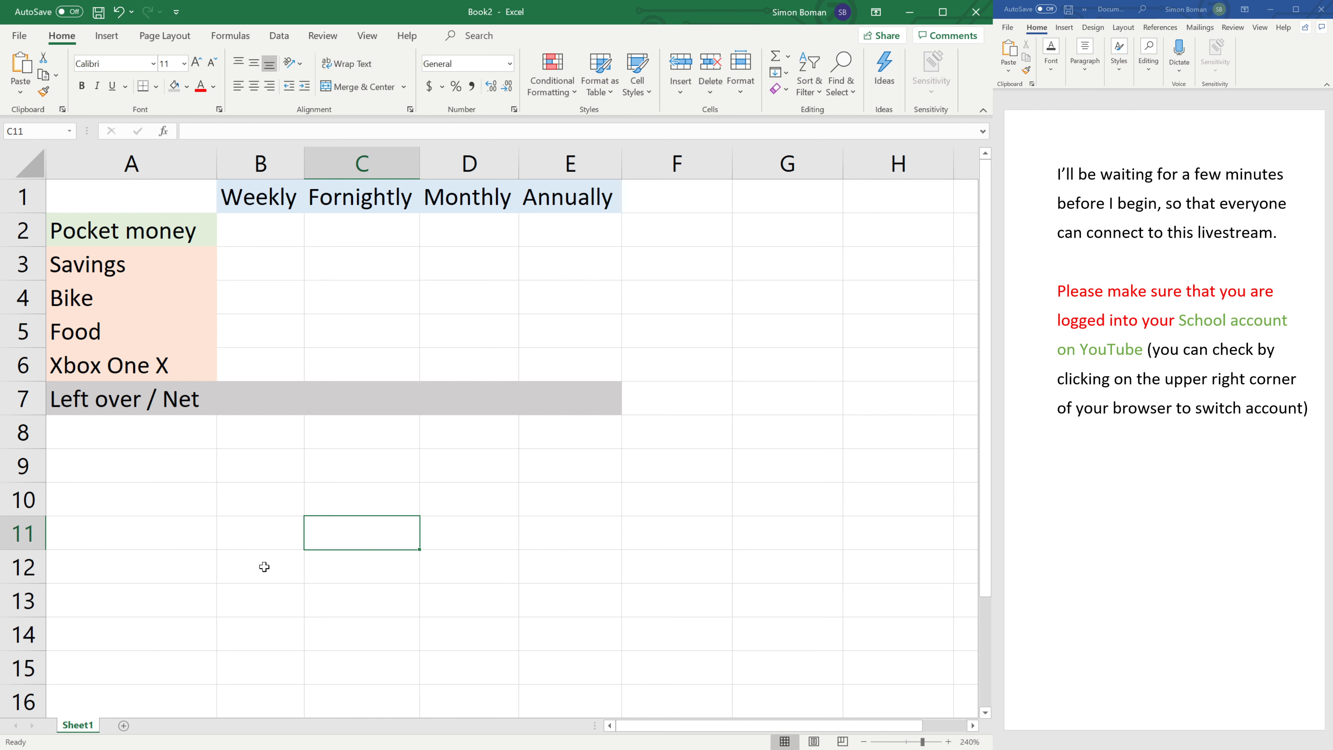
pyautogui.click(256, 532)
pyautogui.click(425, 525)
pyautogui.click(265, 444)
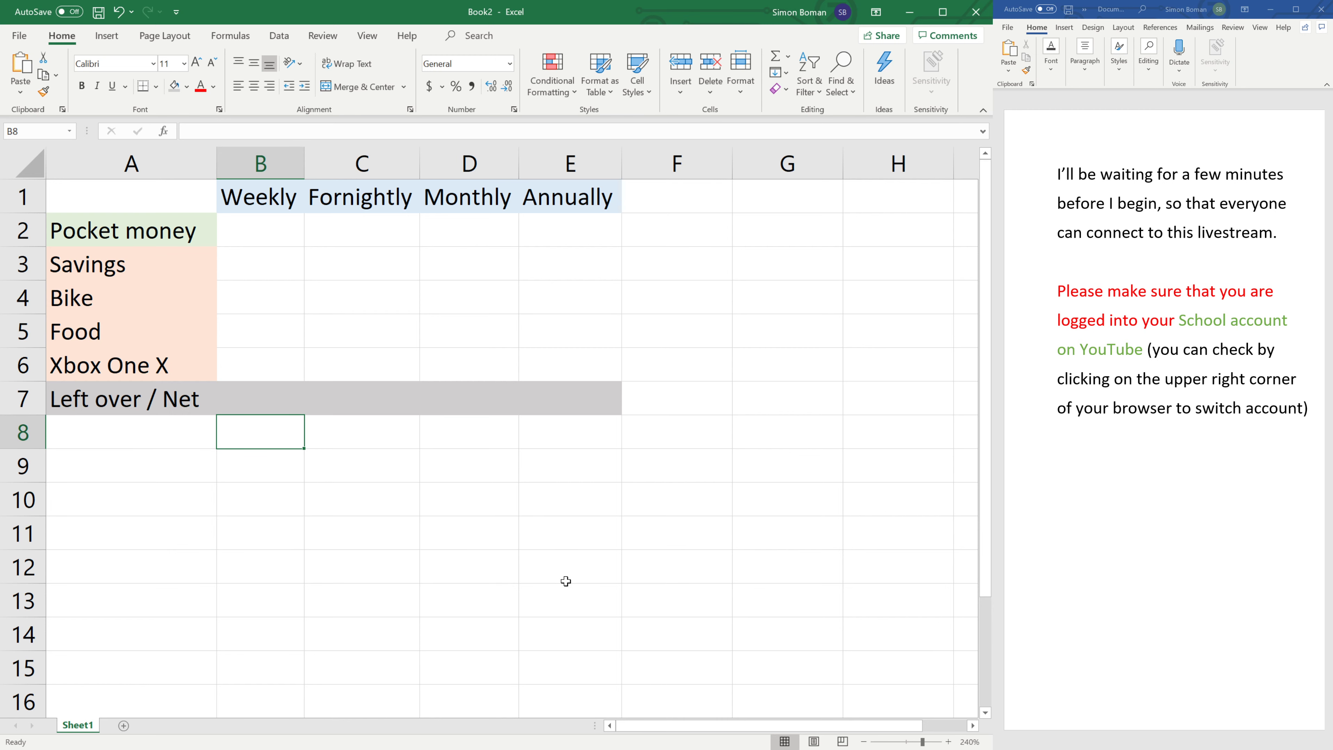
pyautogui.click(256, 245)
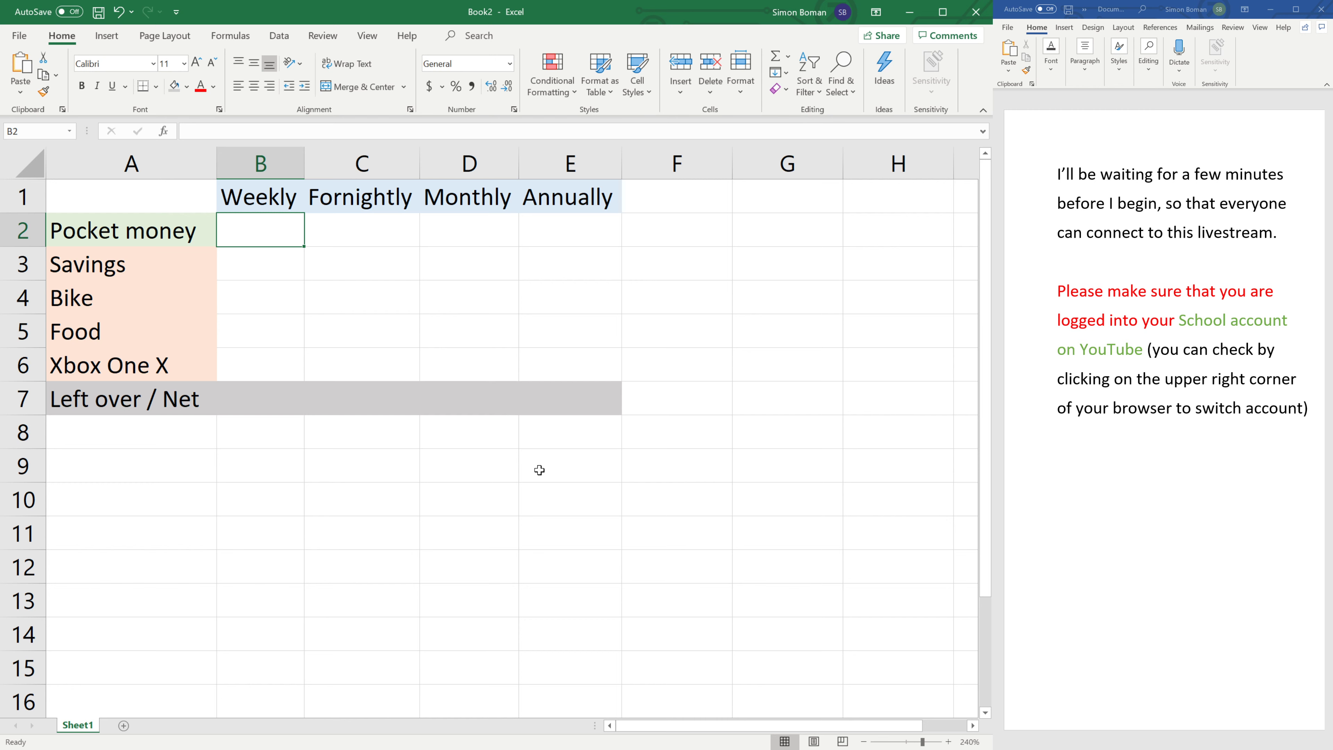
pyautogui.click(501, 545)
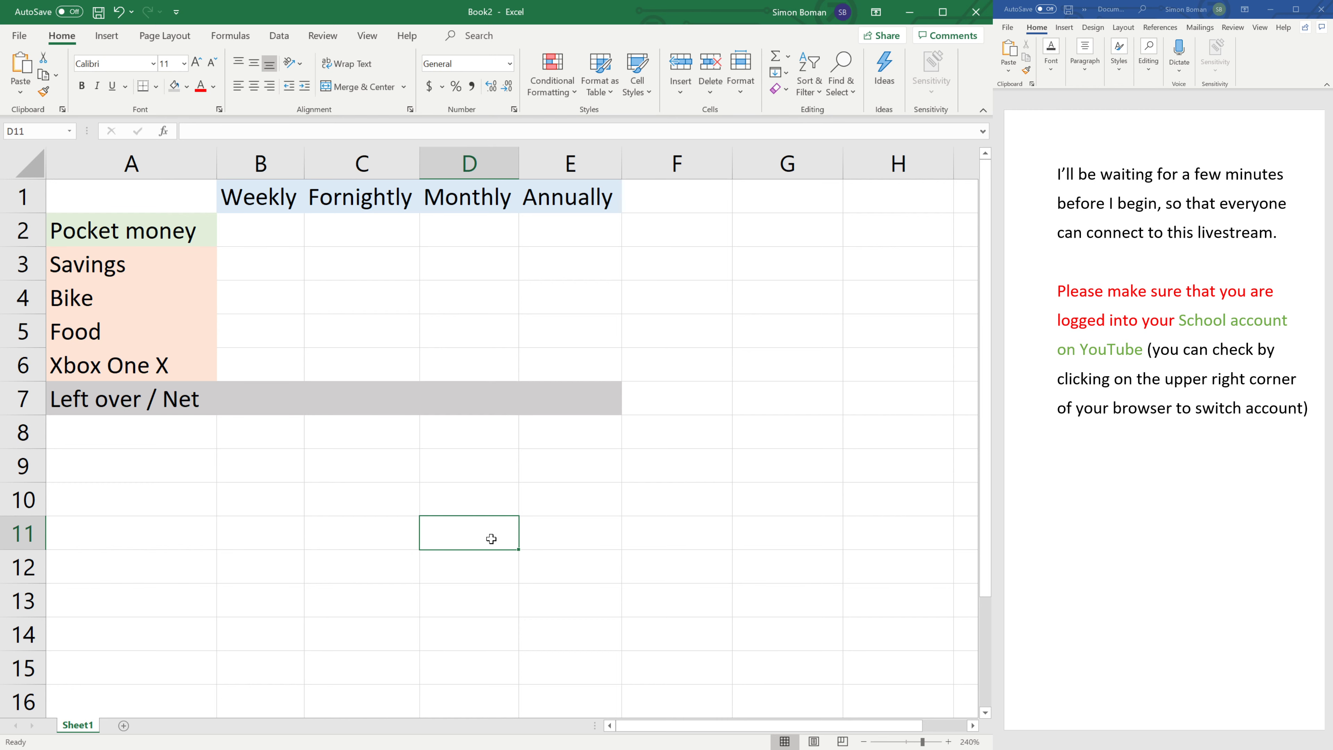
pyautogui.click(265, 256)
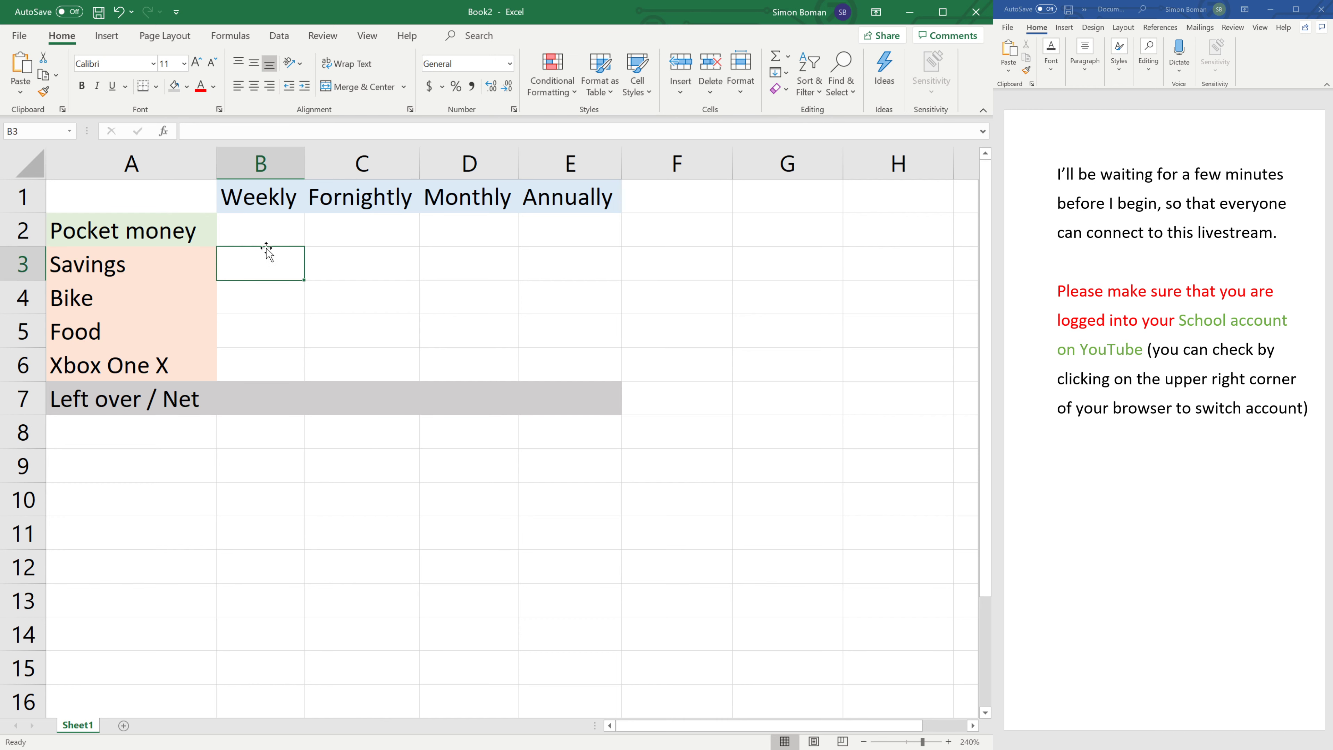
pyautogui.click(284, 234)
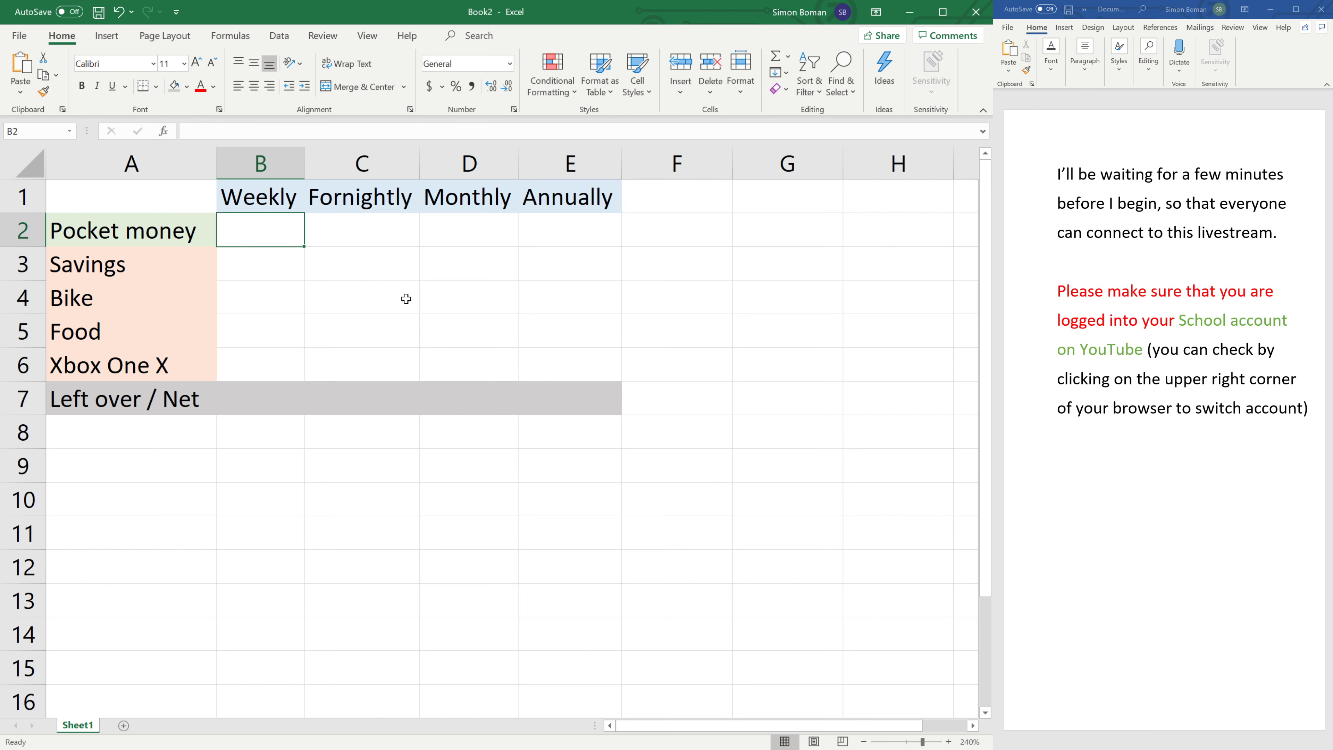
pyautogui.click(411, 508)
pyautogui.click(805, 405)
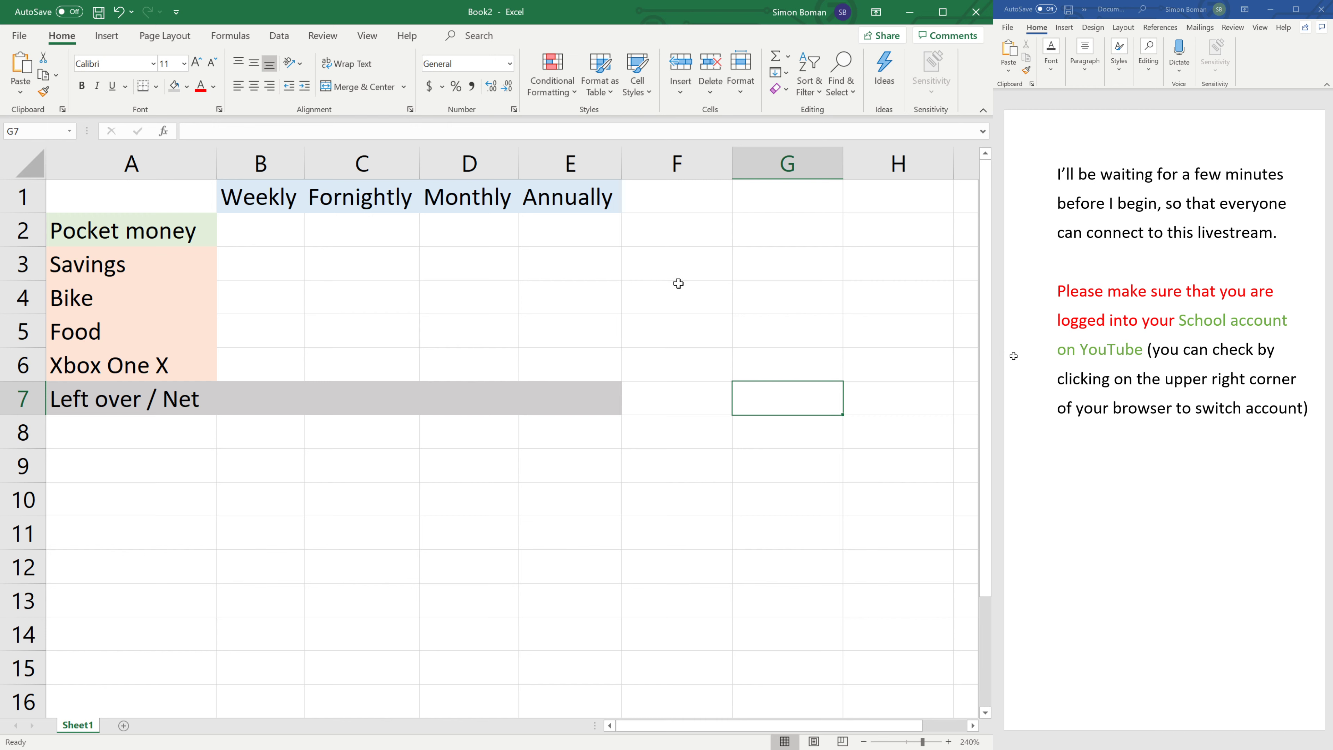
pyautogui.click(678, 283)
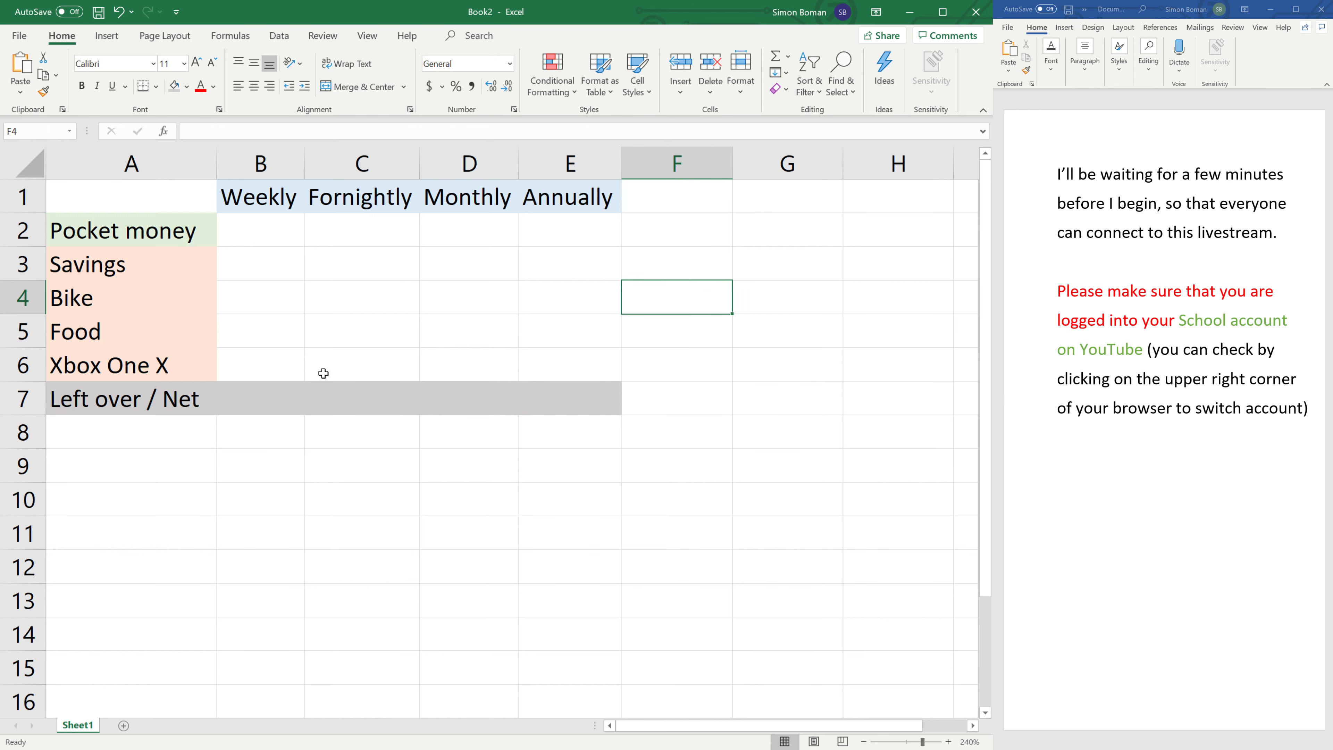
pyautogui.click(286, 488)
pyautogui.click(301, 241)
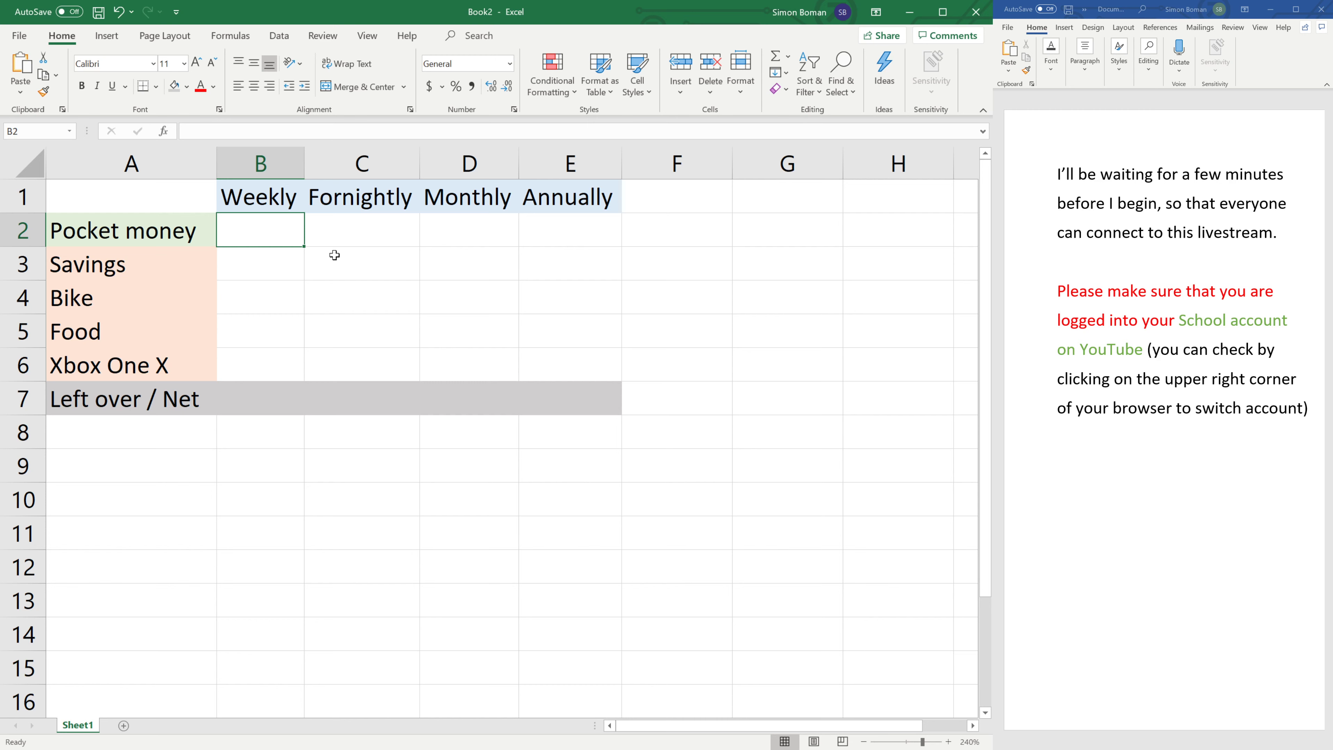
pyautogui.click(114, 355)
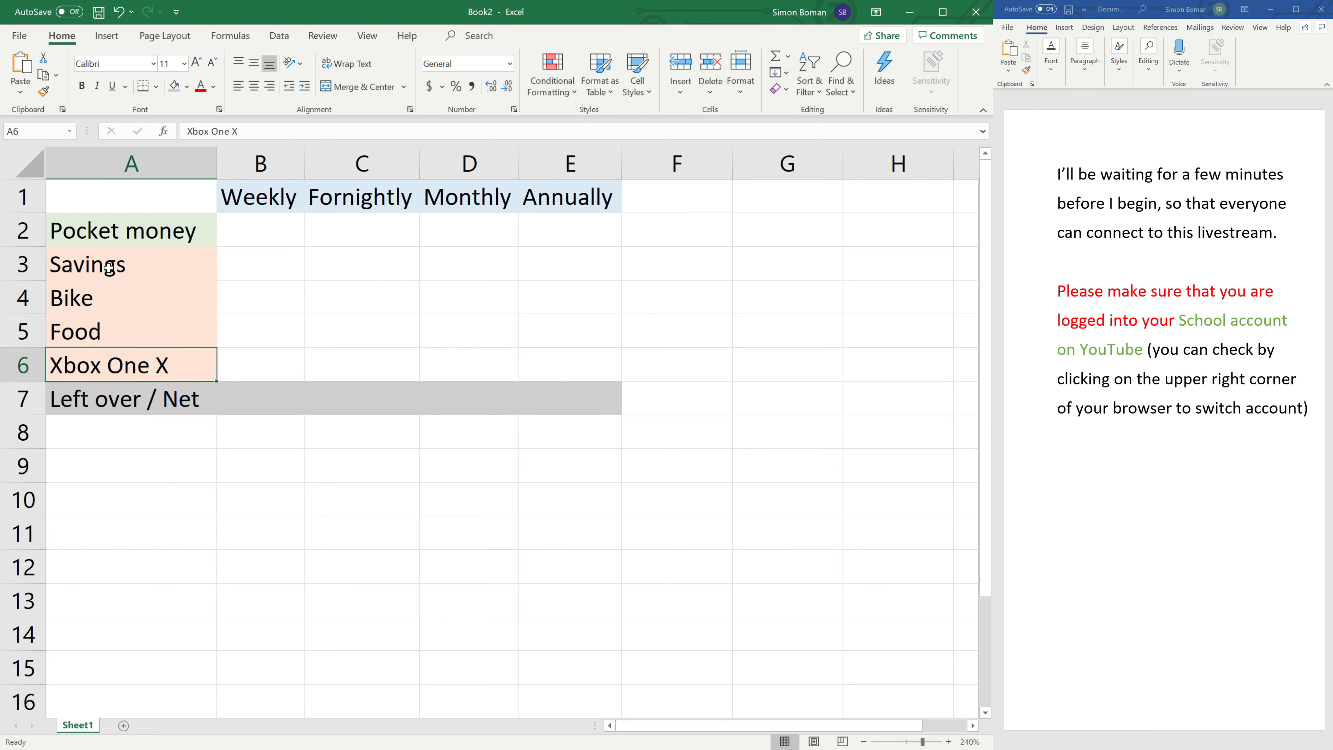
pyautogui.keyDown('shift'); pyautogui.click(110, 298); pyautogui.keyUp('shift')
pyautogui.click(275, 350)
# Enter 100 as the weekly pocket money amount in cell B2
pyautogui.click(274, 226)
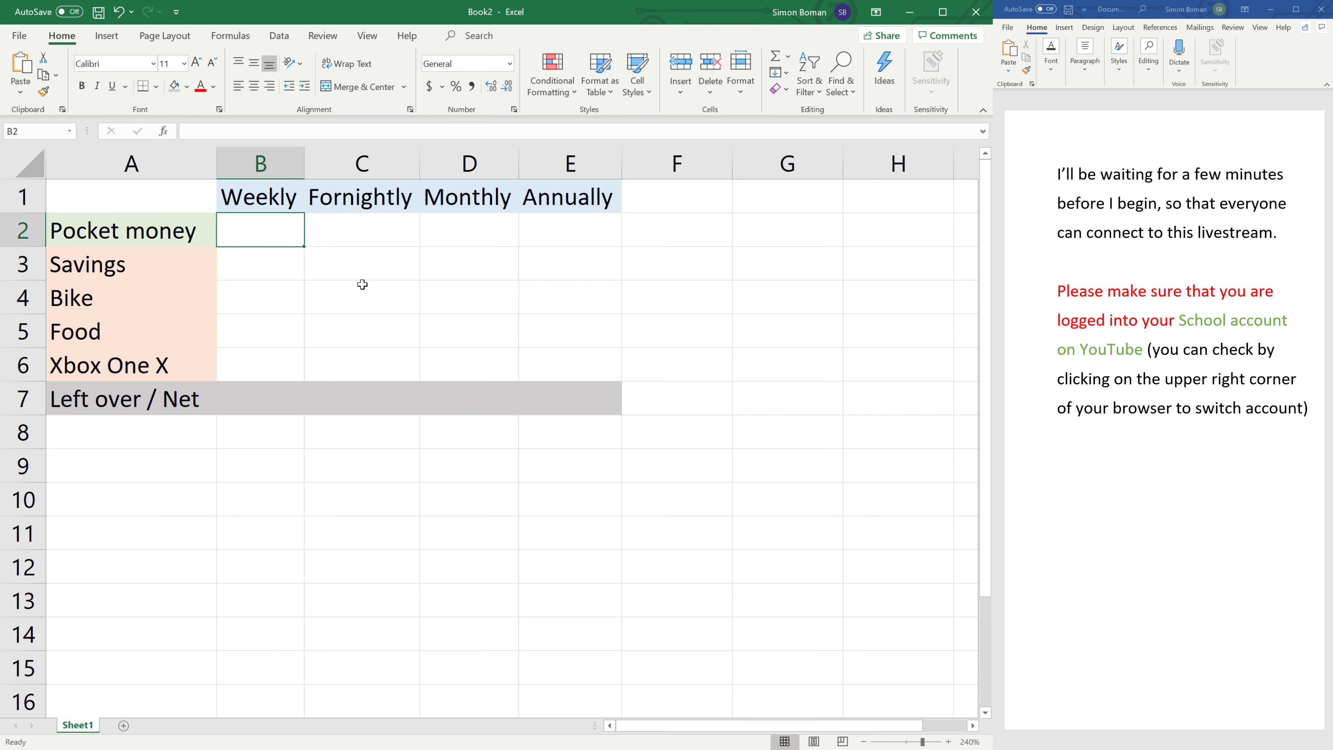
pyautogui.write('100')
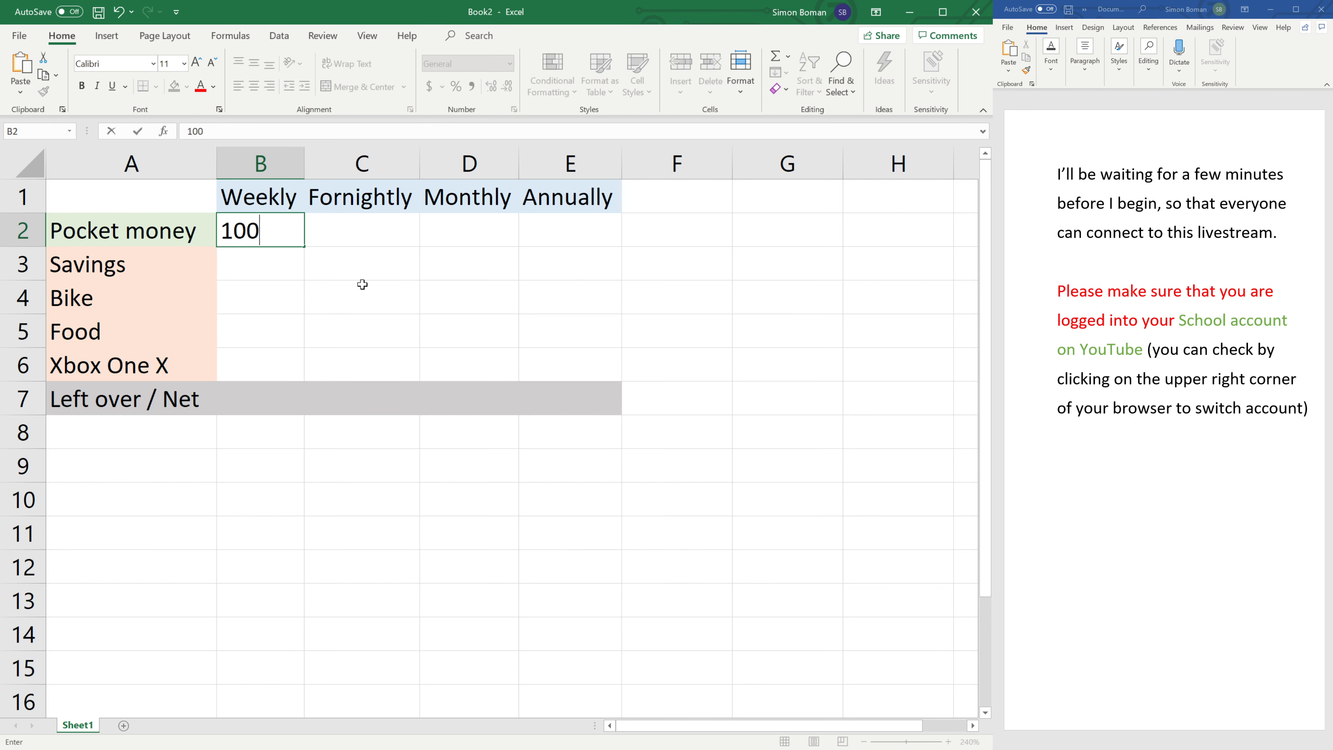
pyautogui.press('Return')
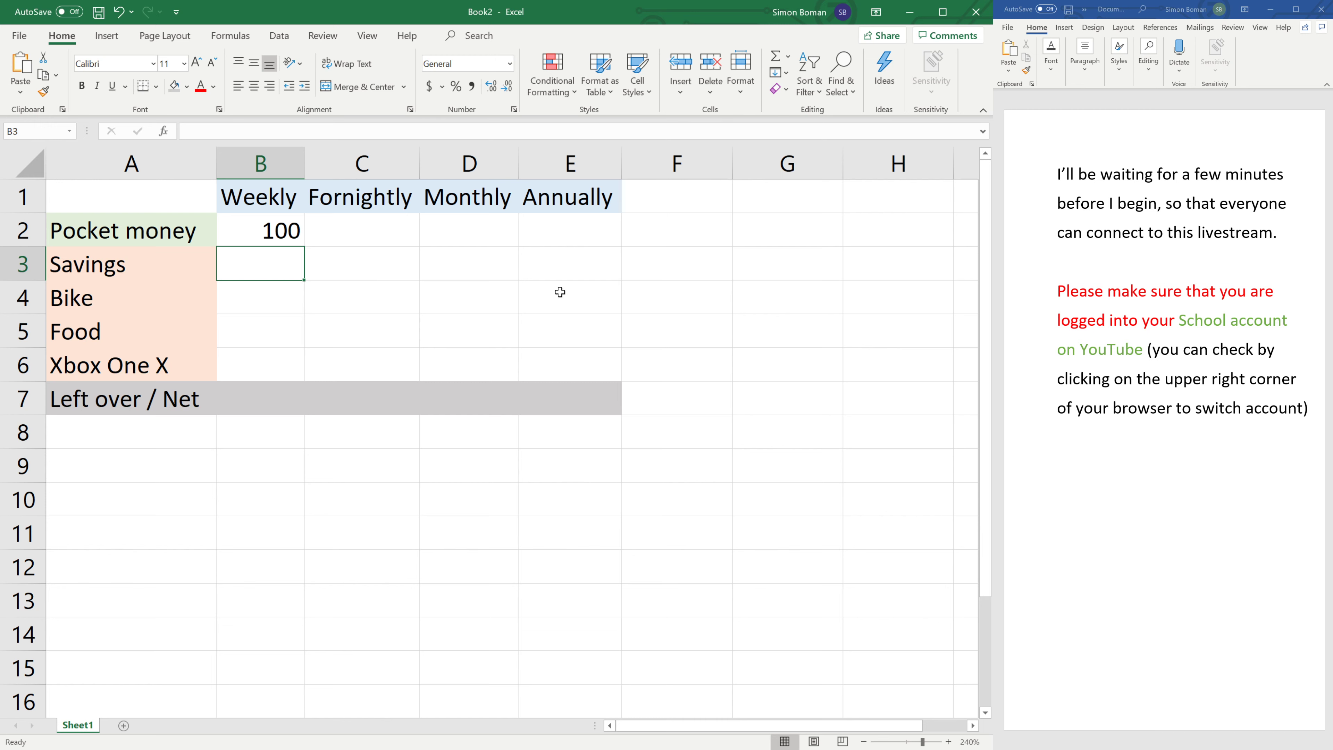
# Enter the weekly expenses in B3 to B5: 20 for Savings, 10 for Bike and 10 for Food
pyautogui.write('20')
pyautogui.press('Return')
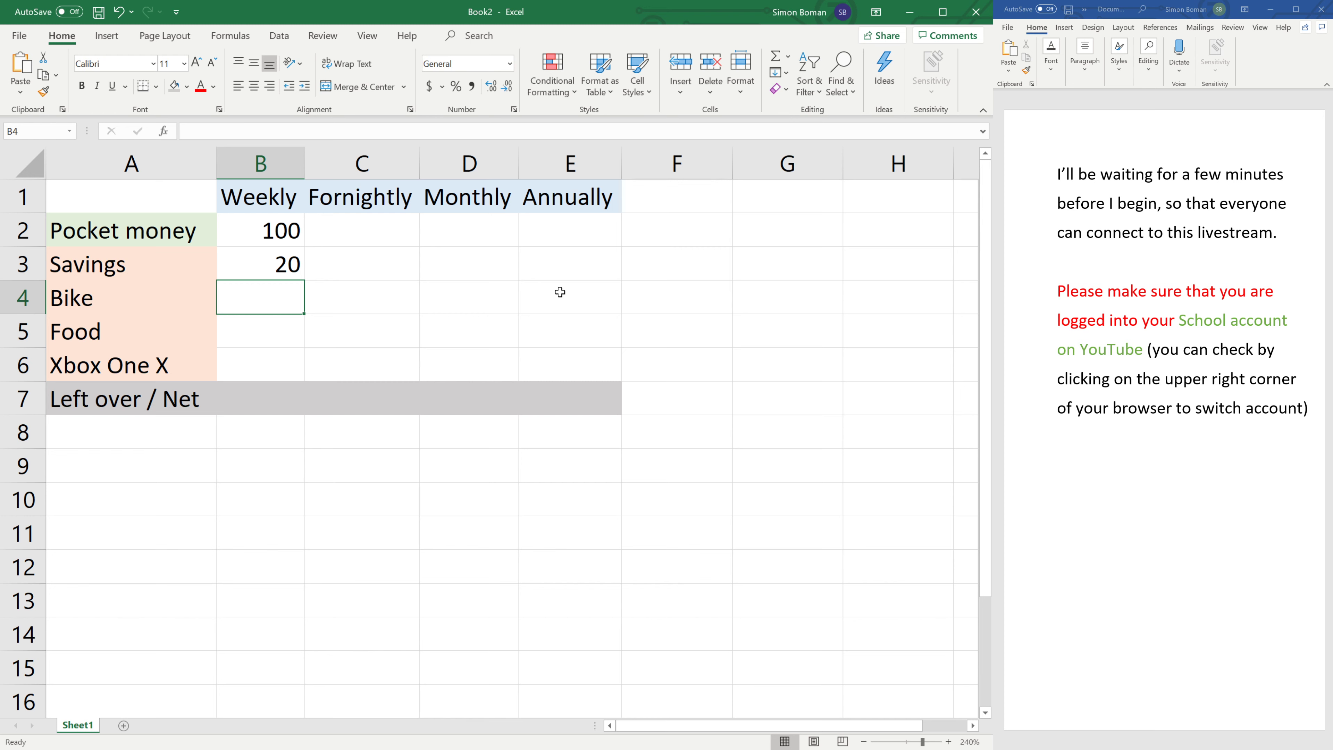
pyautogui.write('10')
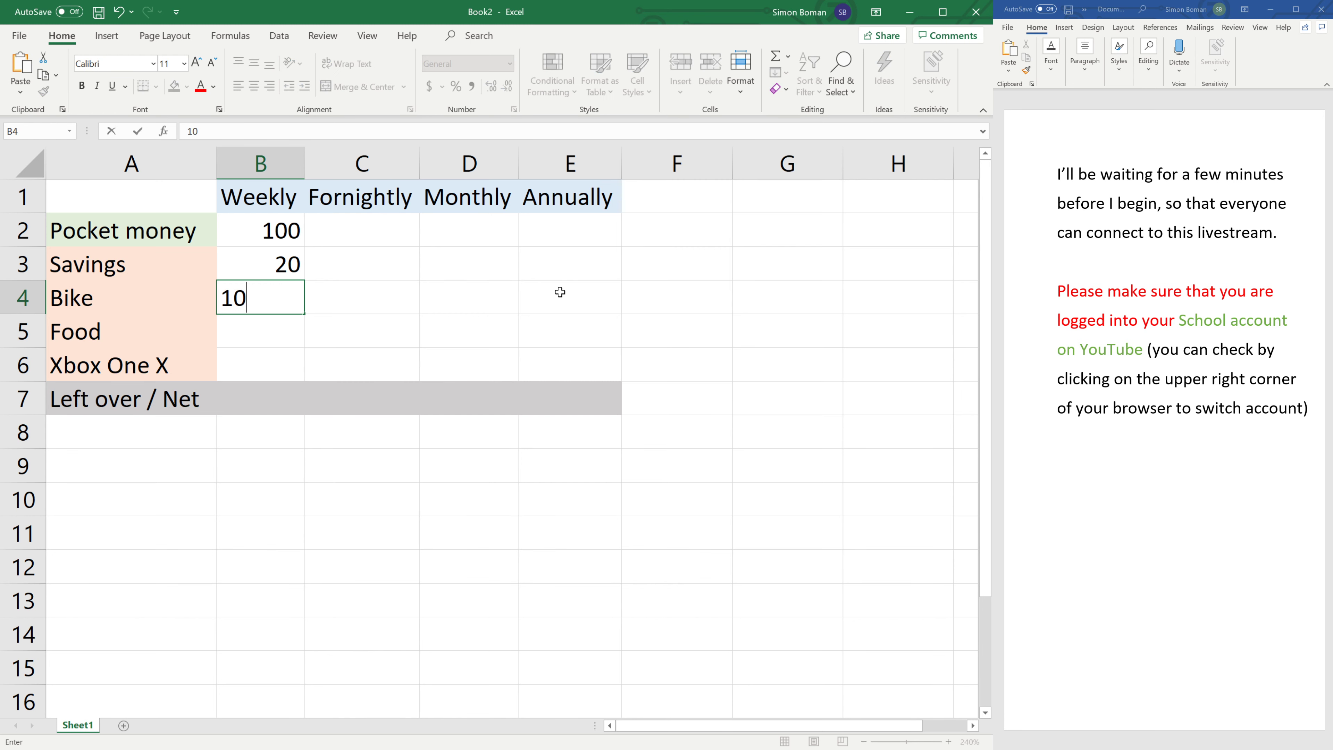
pyautogui.press('Return')
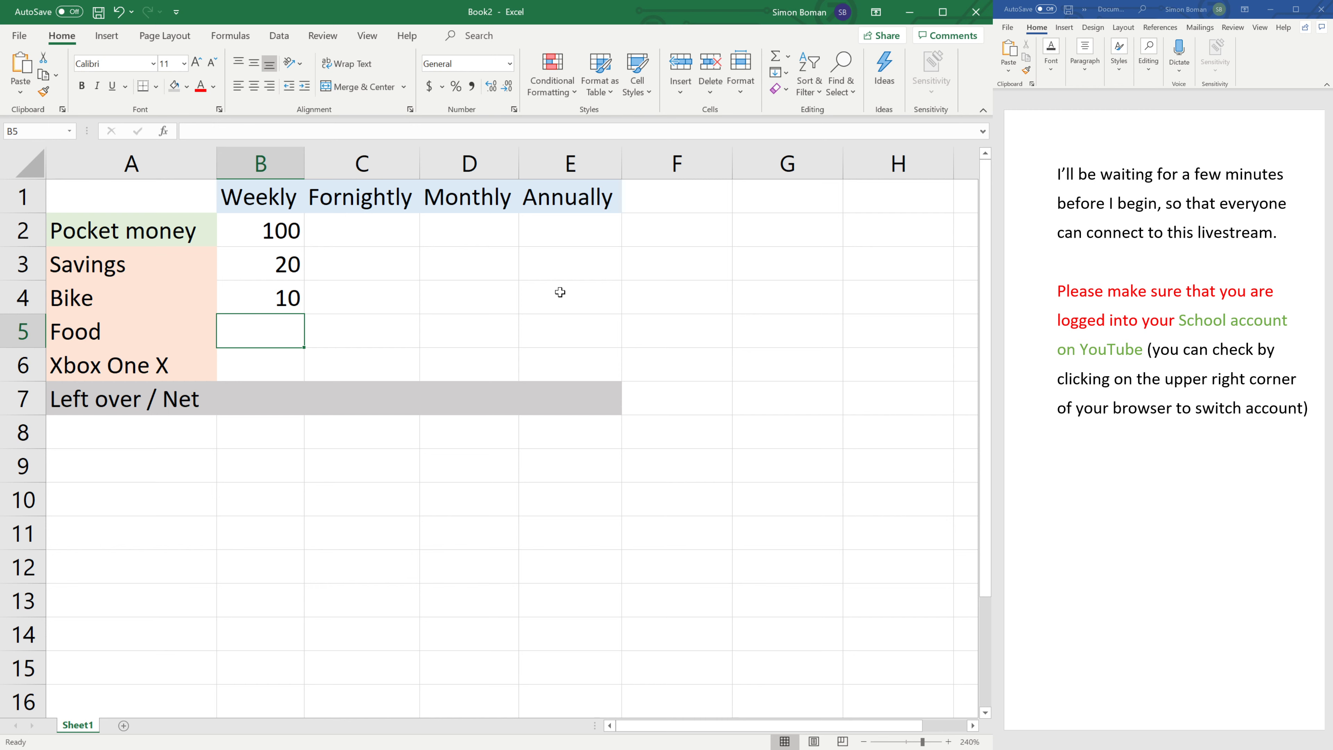
pyautogui.press('Down')
pyautogui.press('Up')
pyautogui.write('10')
pyautogui.press('Return')
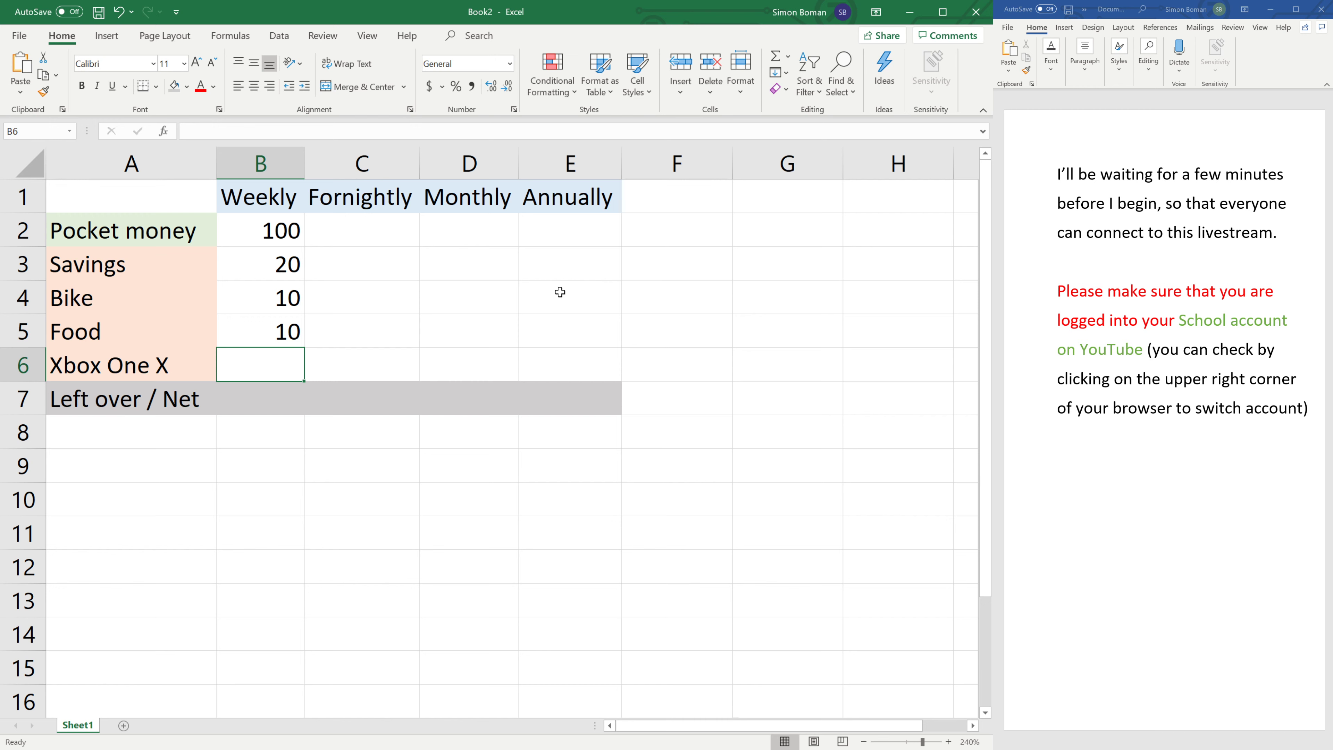
# Enter 10 as the weekly Xbox One X expense in cell B6
pyautogui.click(301, 243)
pyautogui.click(298, 331)
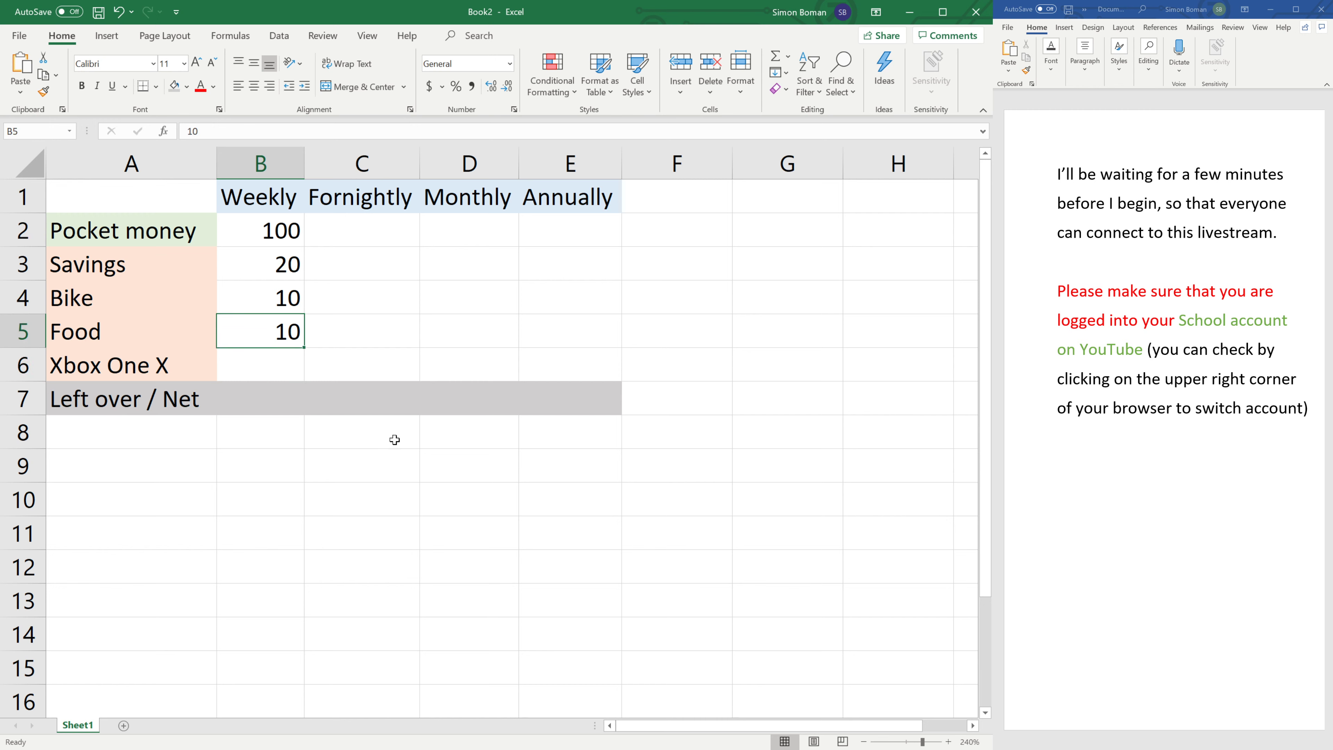
pyautogui.click(256, 367)
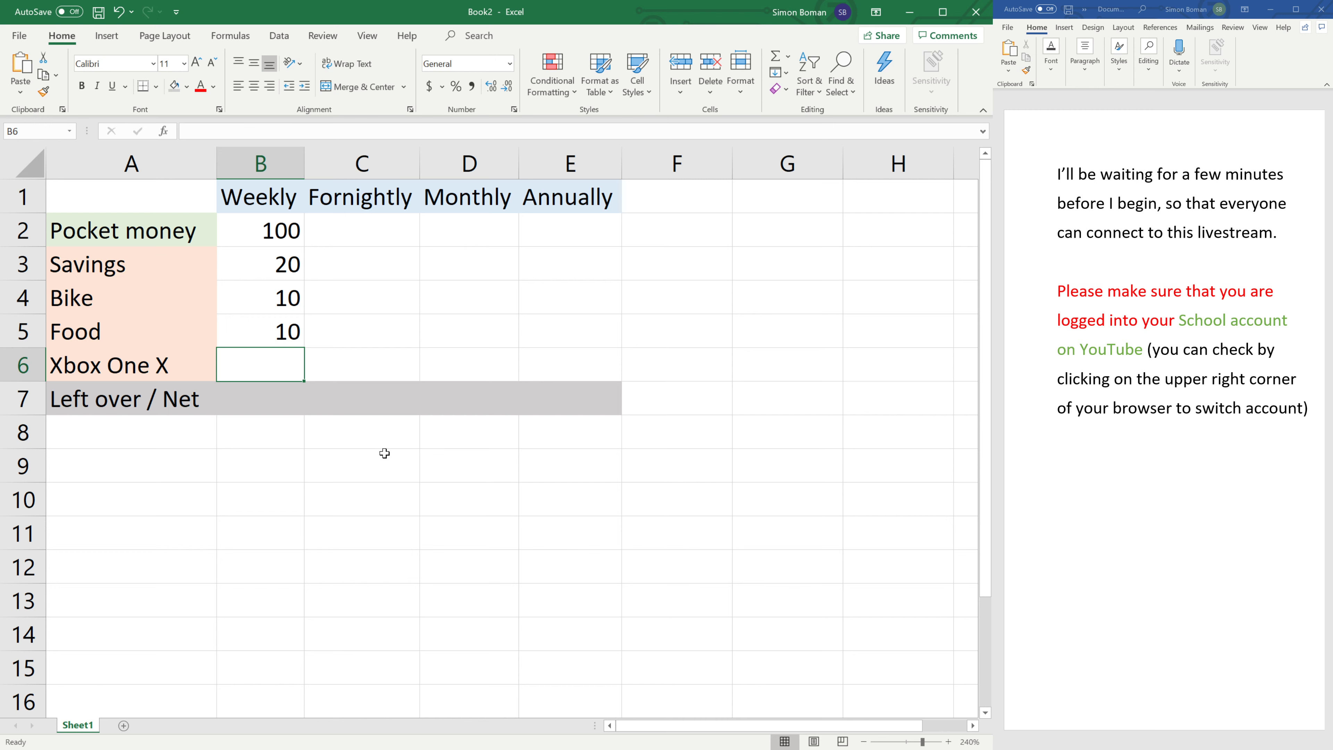
pyautogui.write('10')
pyautogui.press('Return')
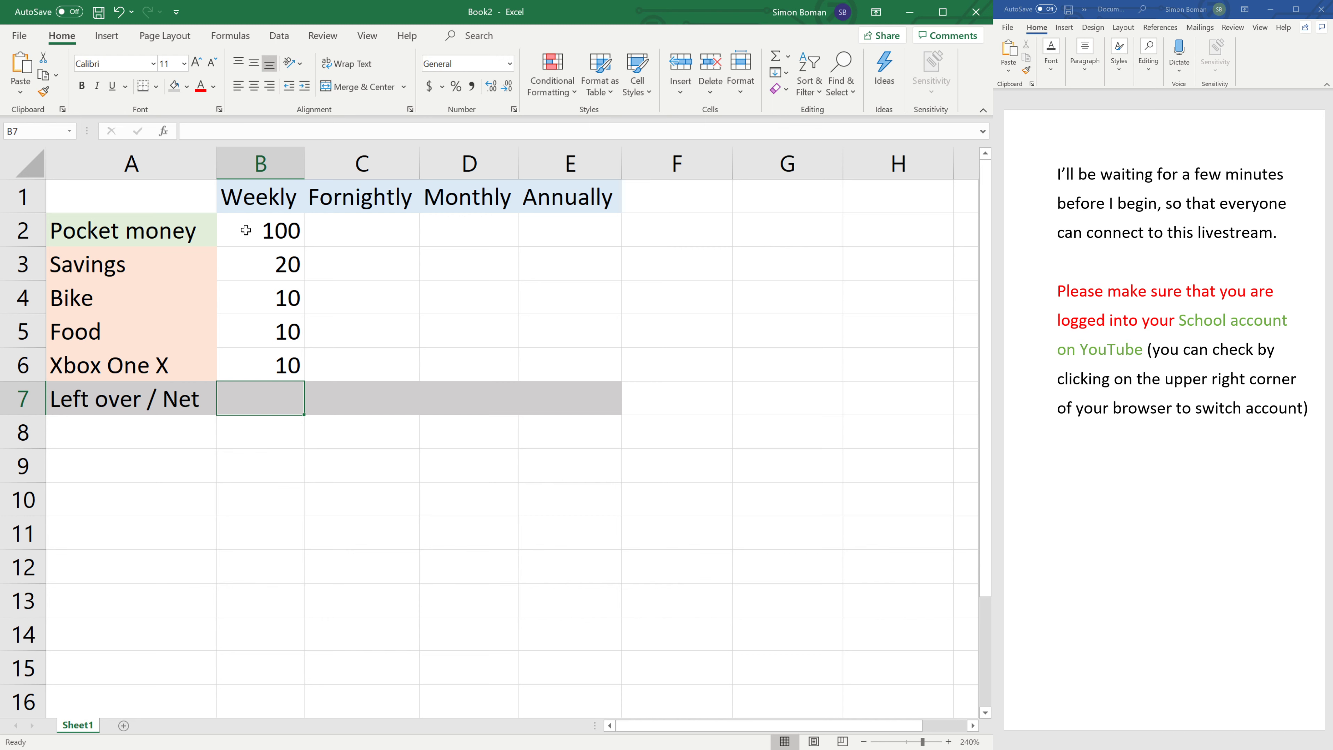
# Apply the dollar Accounting number format to the amount cells B2 to E7
pyautogui.moveTo(231, 233); pyautogui.dragTo(607, 399)
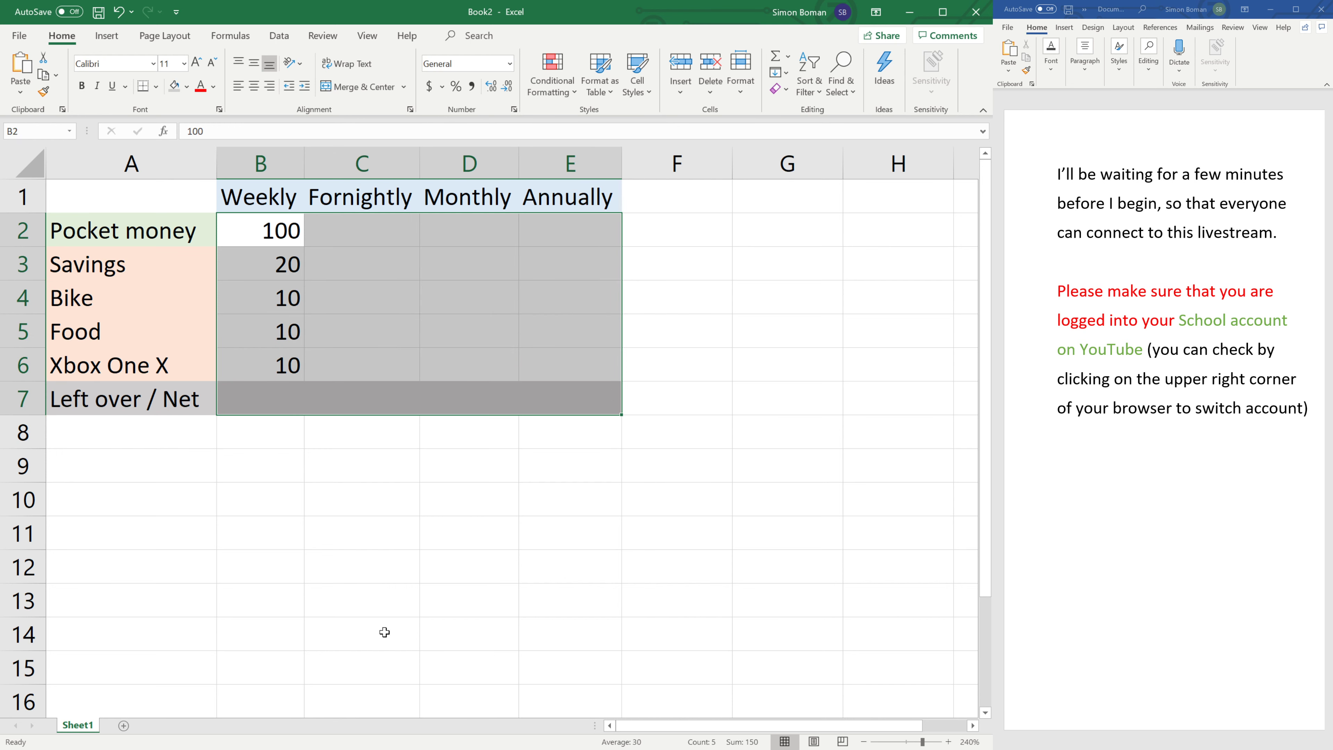
pyautogui.click(288, 603)
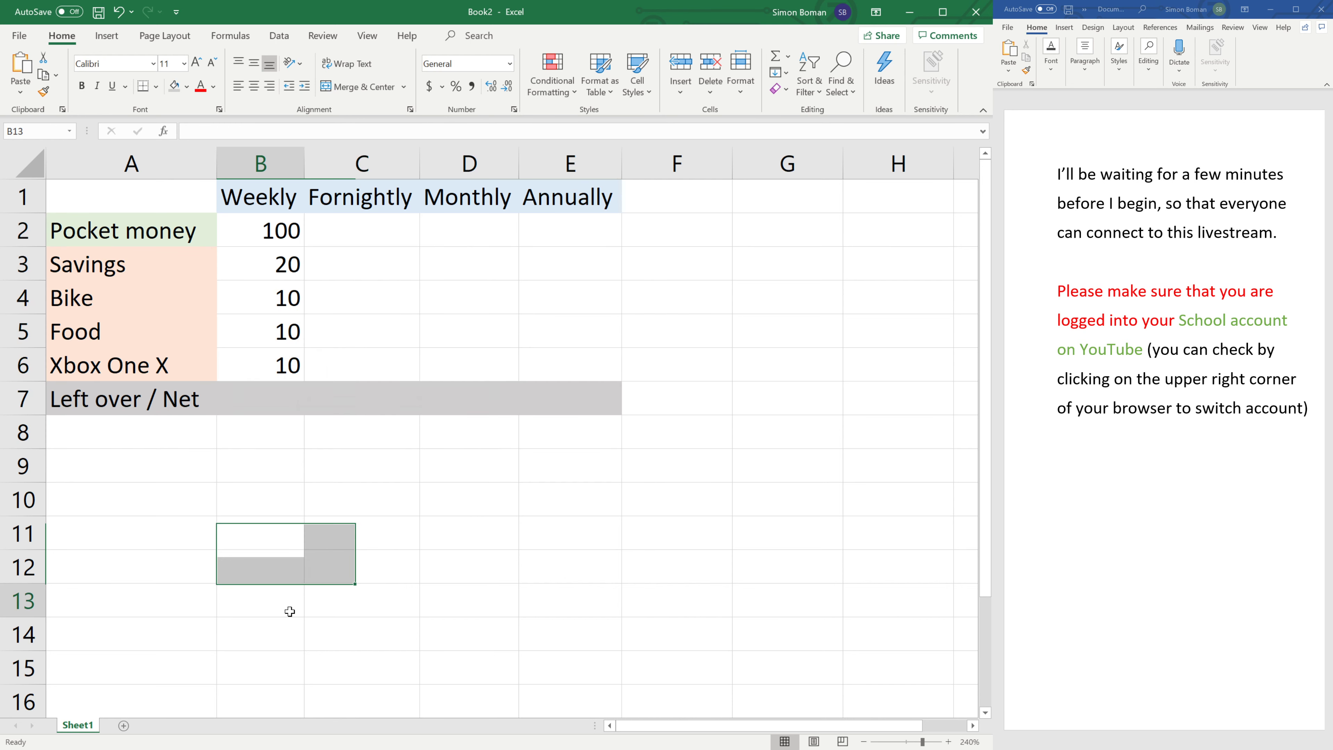
pyautogui.click(254, 231)
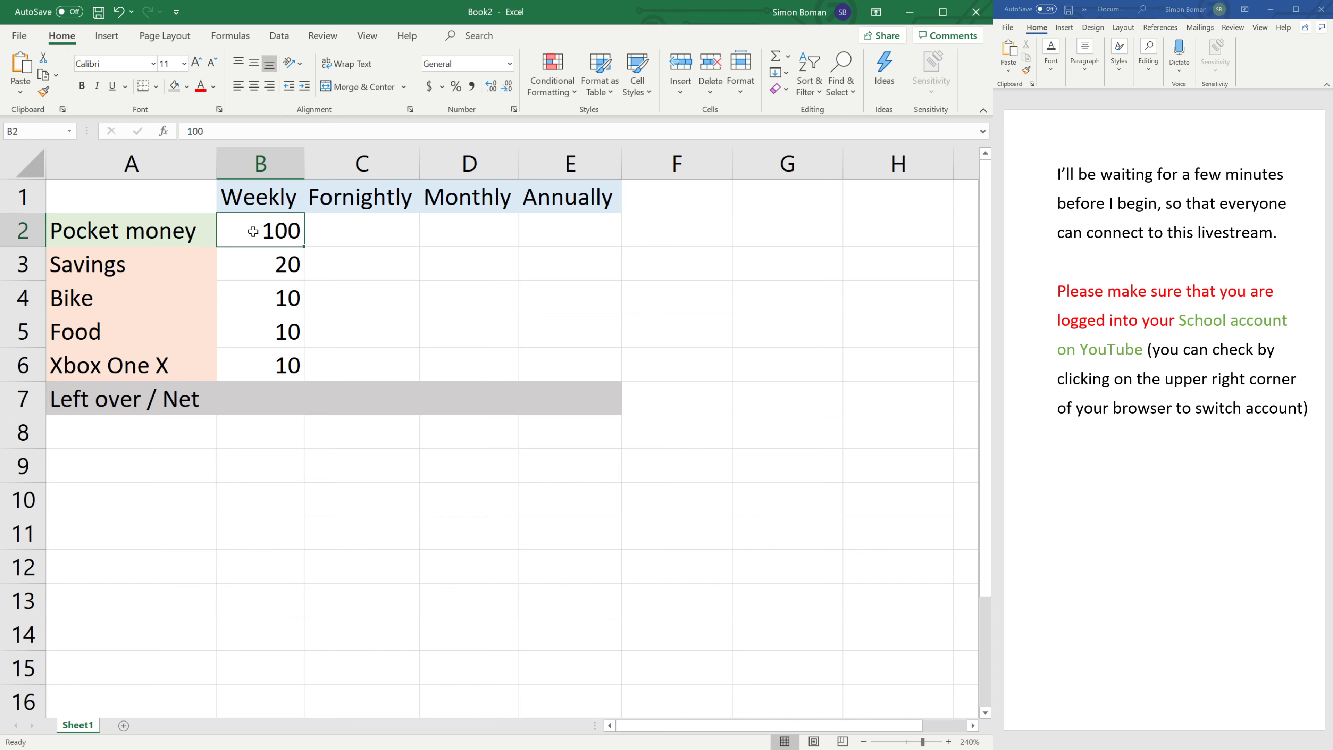
pyautogui.moveTo(262, 230); pyautogui.dragTo(593, 407)
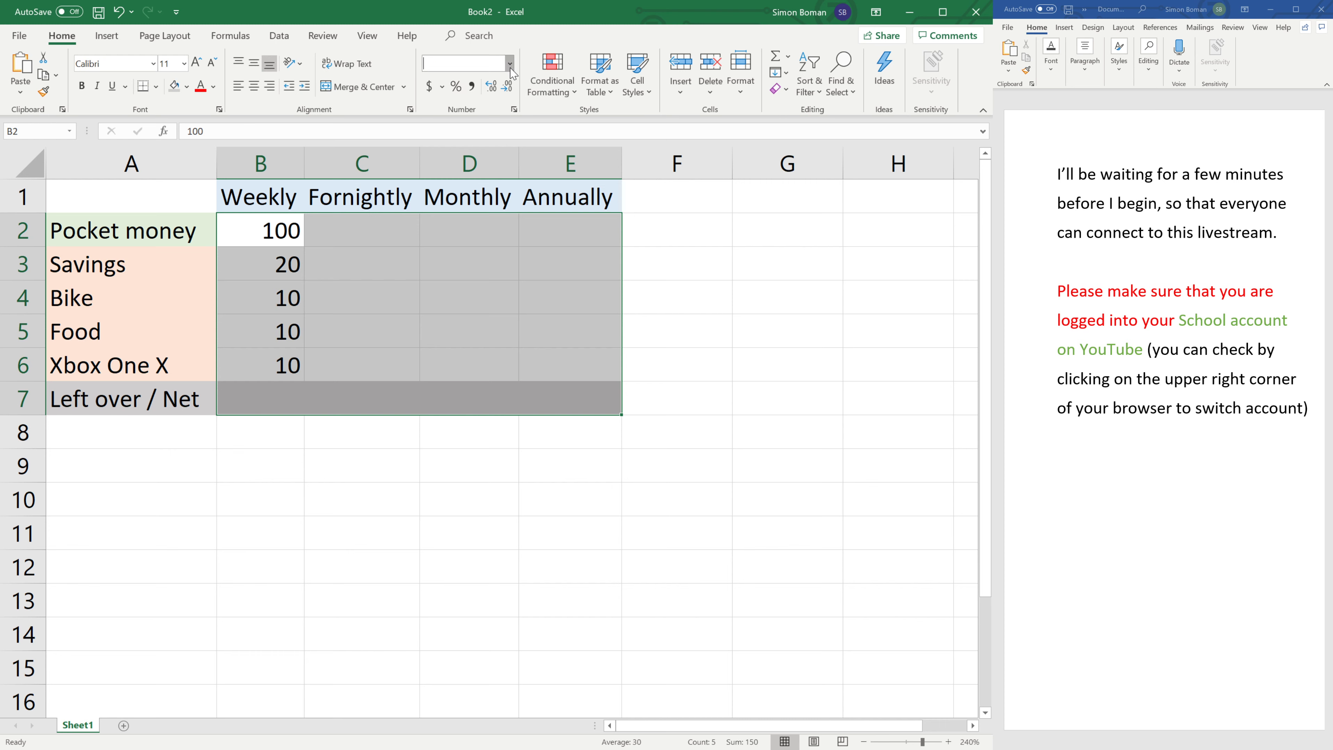
pyautogui.click(429, 87)
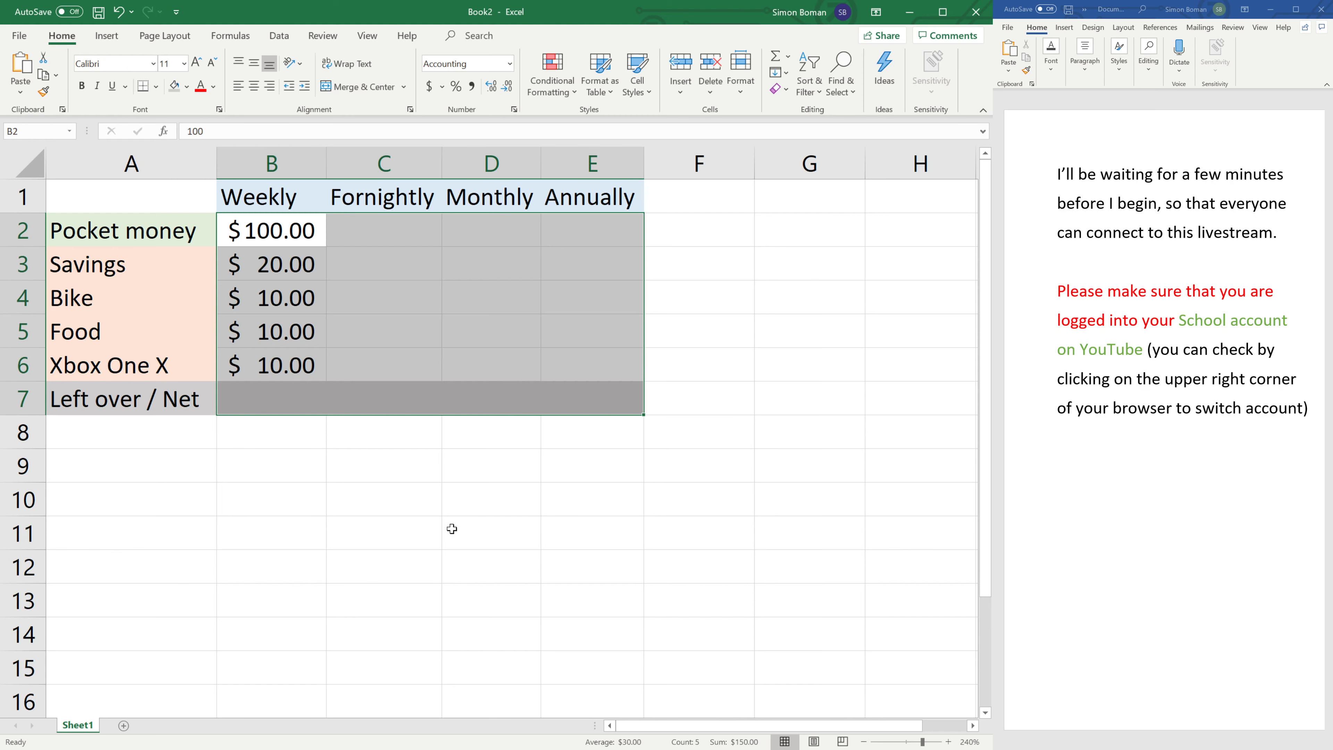
pyautogui.click(450, 532)
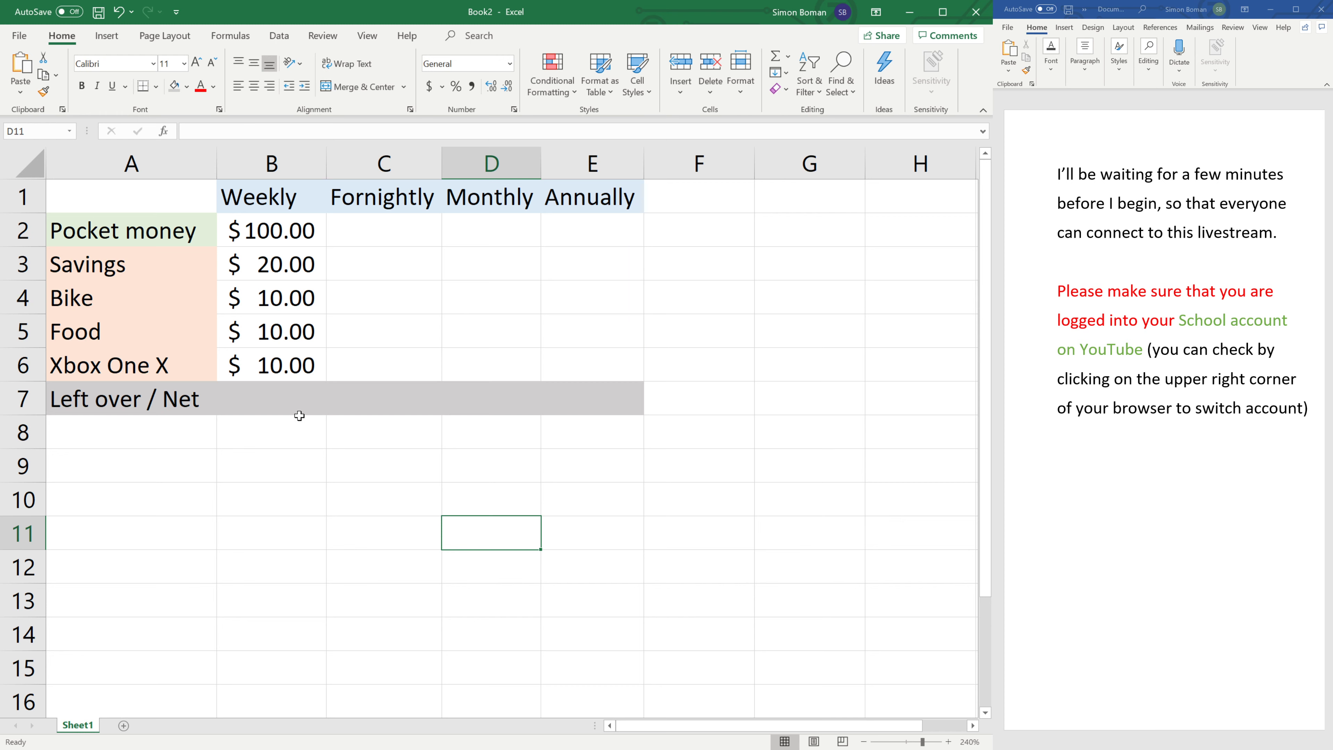
# Fill the weekly amount cells B2 to B6 with yellow
pyautogui.moveTo(269, 232); pyautogui.dragTo(273, 368)
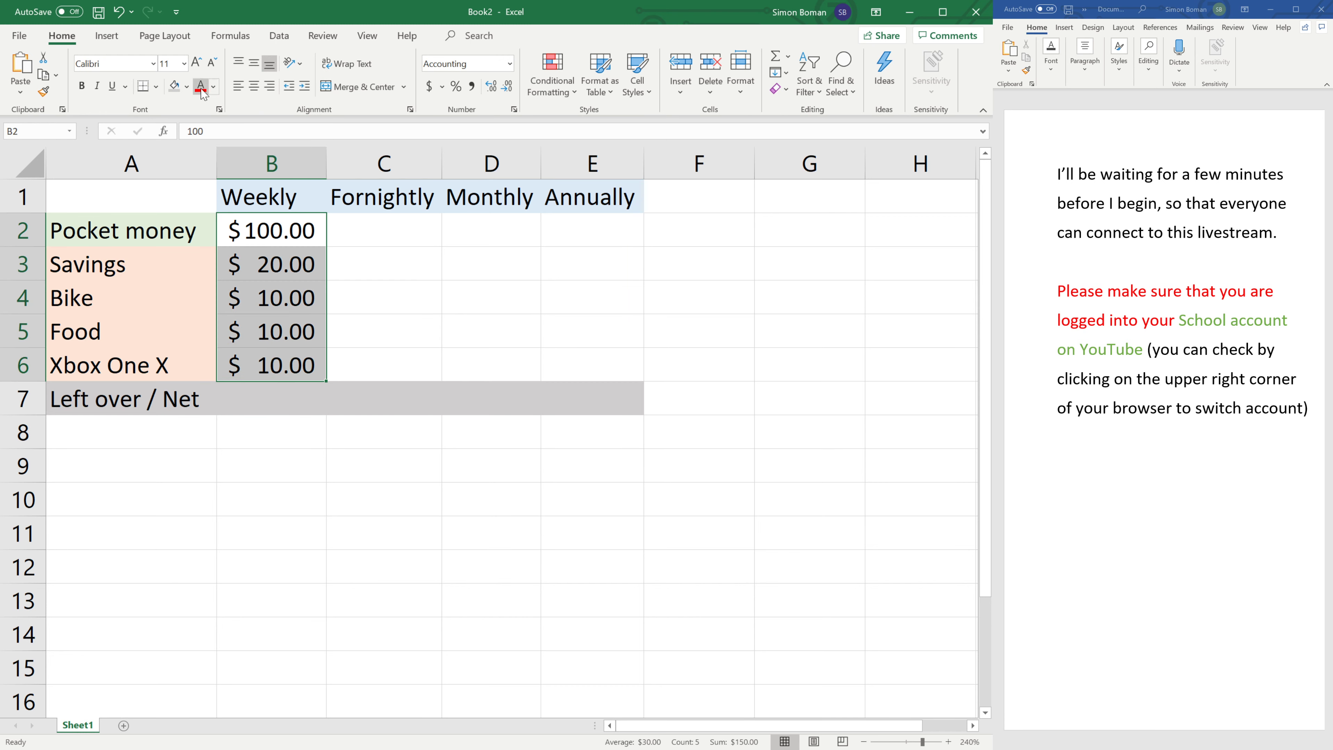
pyautogui.click(175, 85)
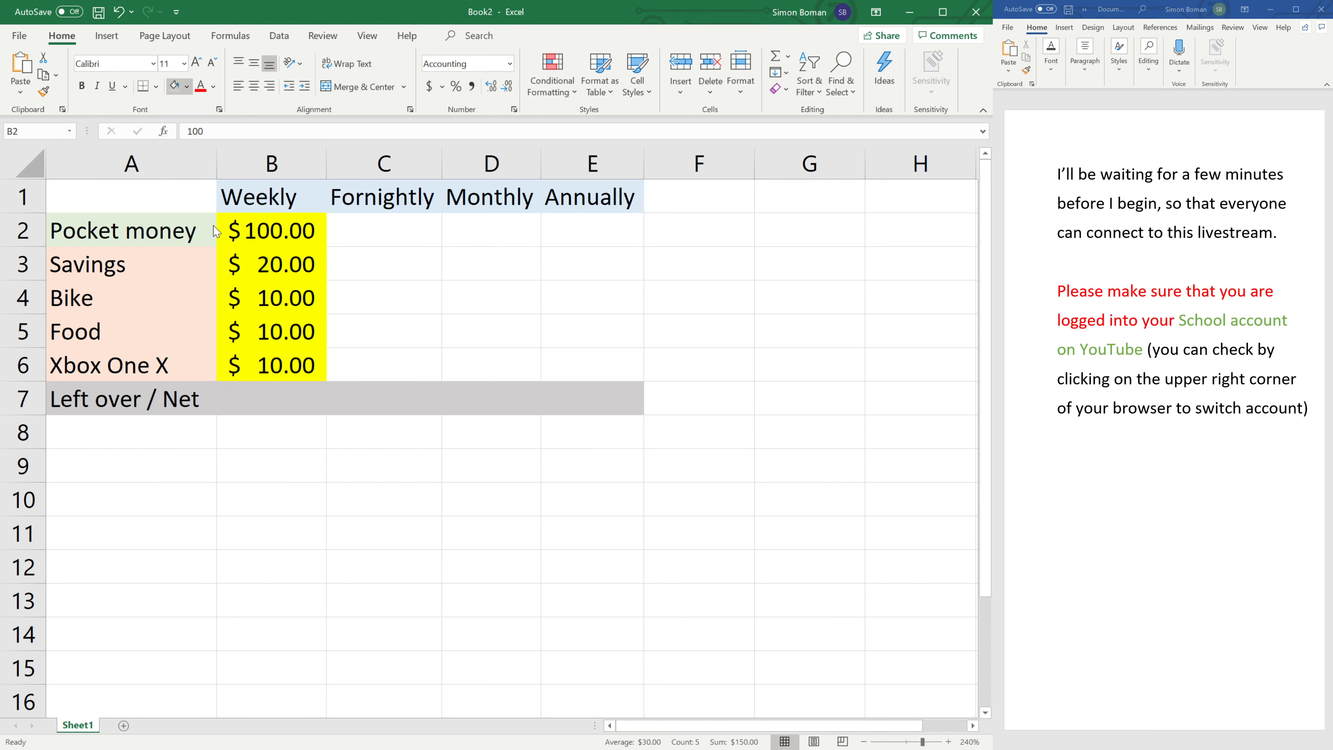
pyautogui.click(282, 486)
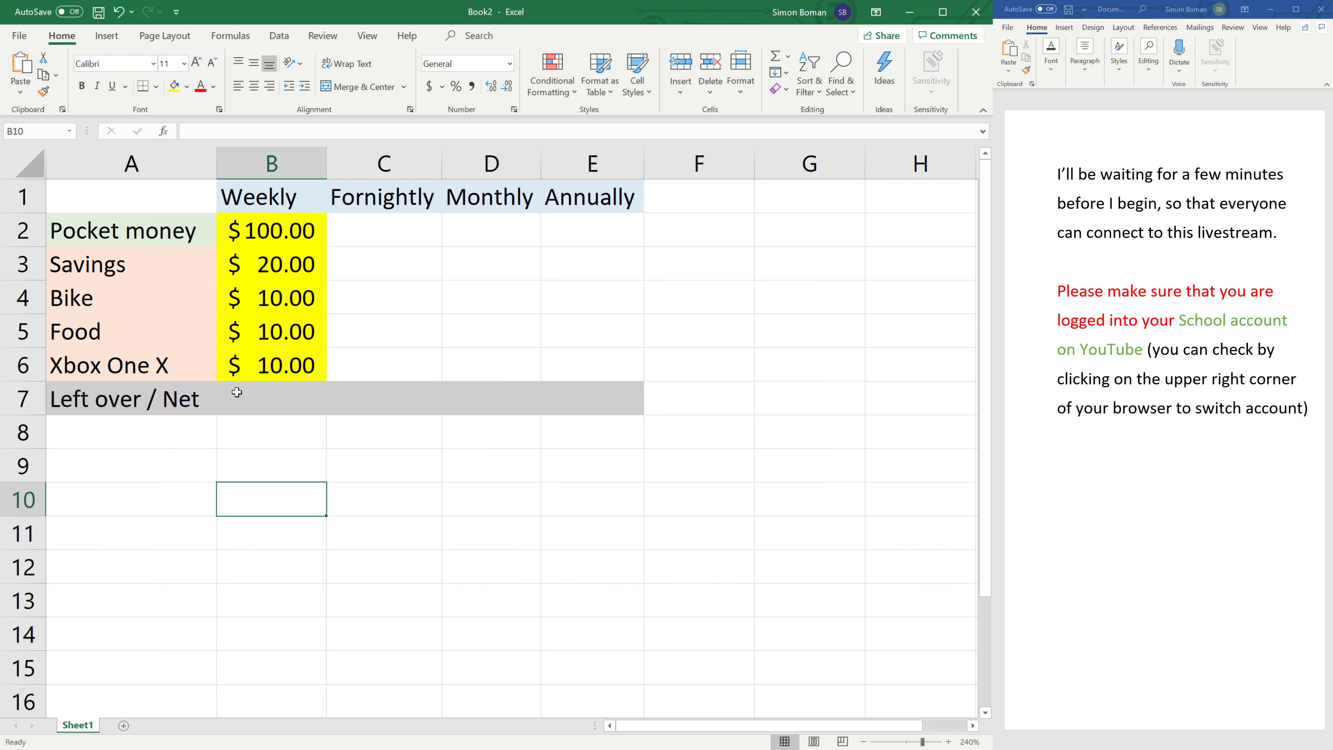
pyautogui.click(285, 408)
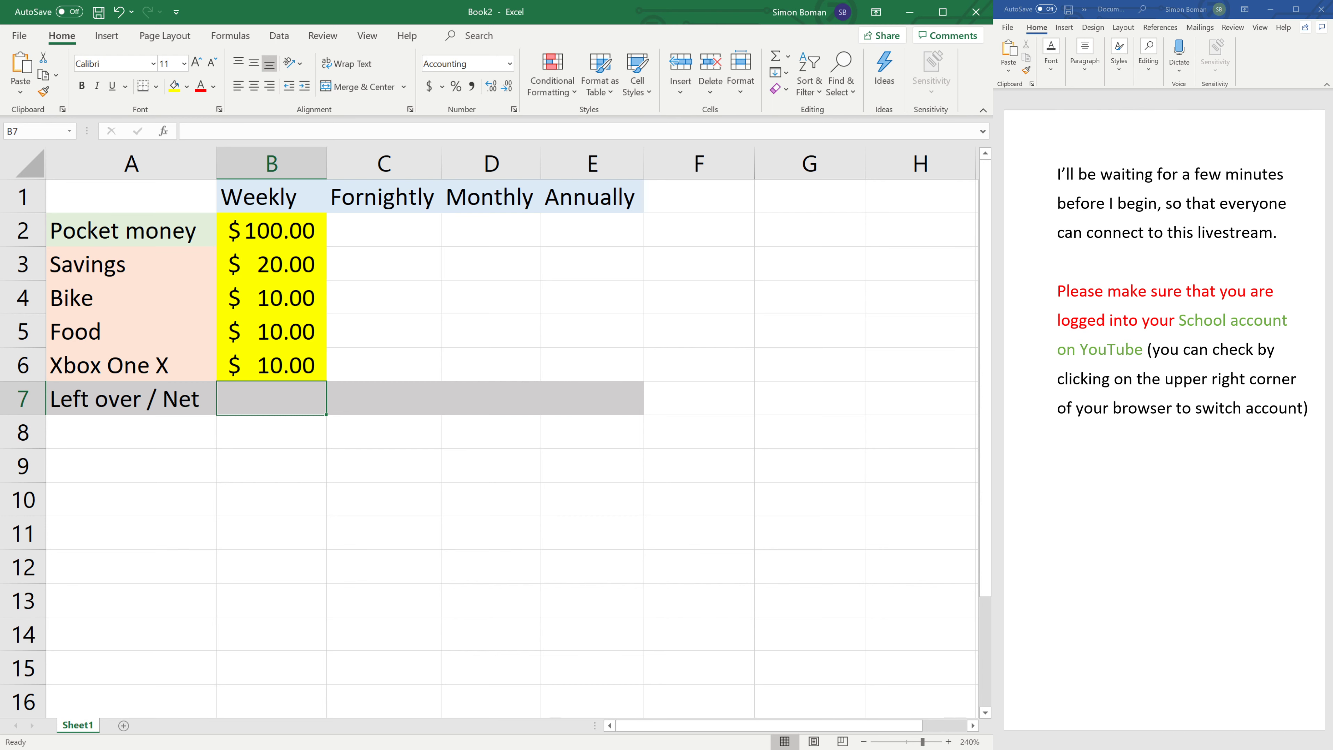
pyautogui.click(400, 296)
pyautogui.moveTo(244, 200); pyautogui.dragTo(724, 601)
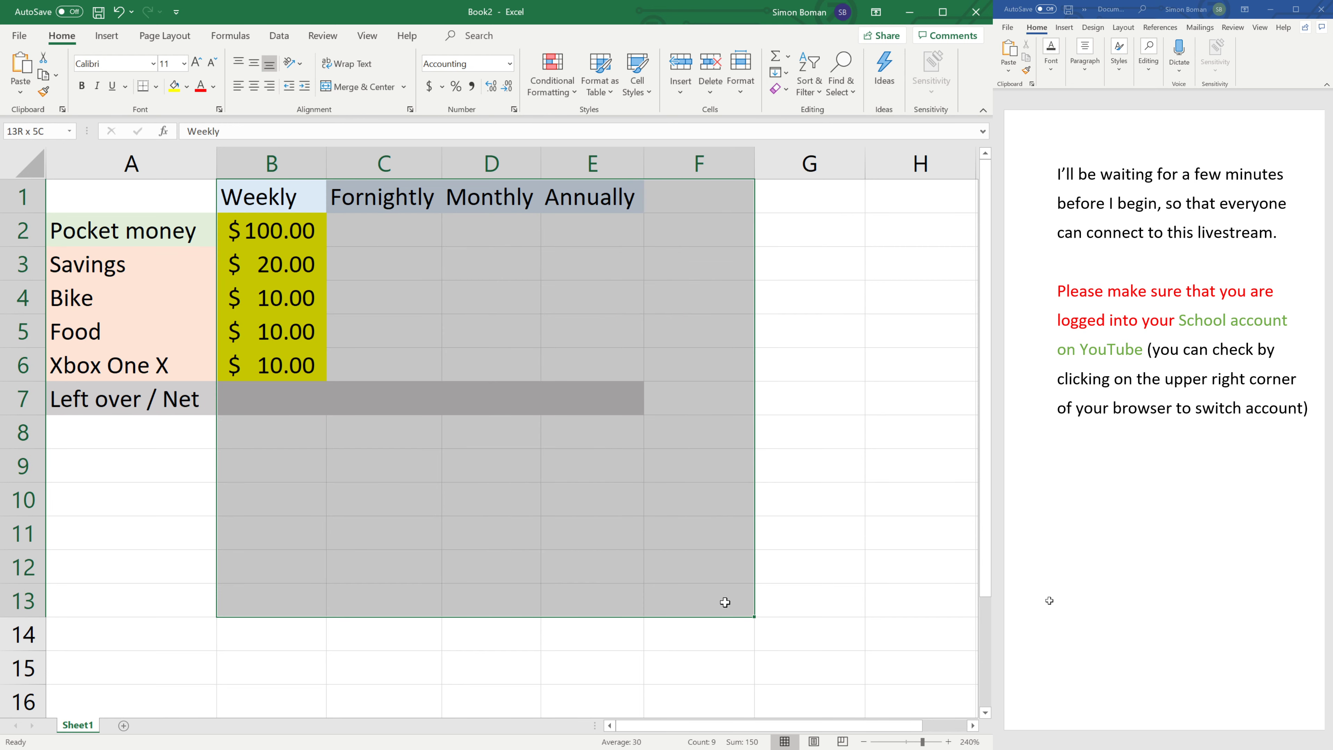
pyautogui.click(921, 533)
pyautogui.moveTo(205, 499); pyautogui.dragTo(739, 666)
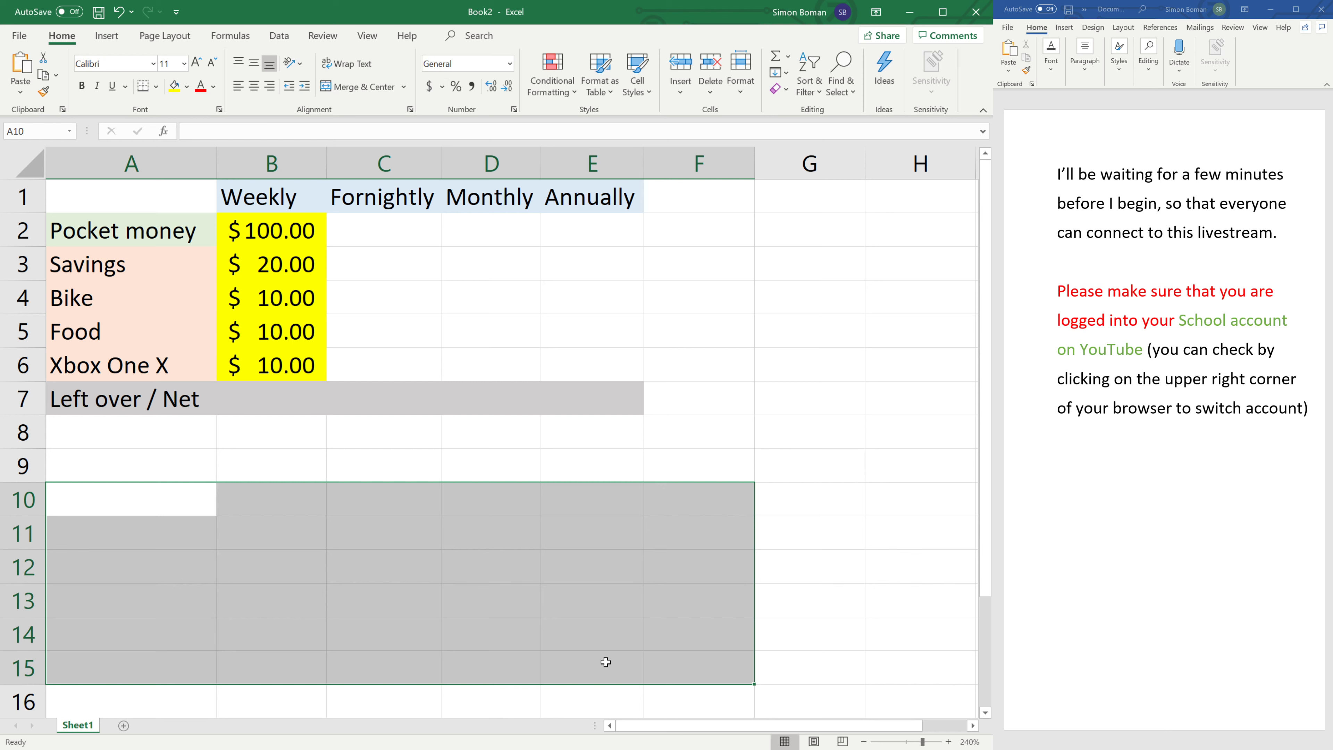
pyautogui.click(525, 598)
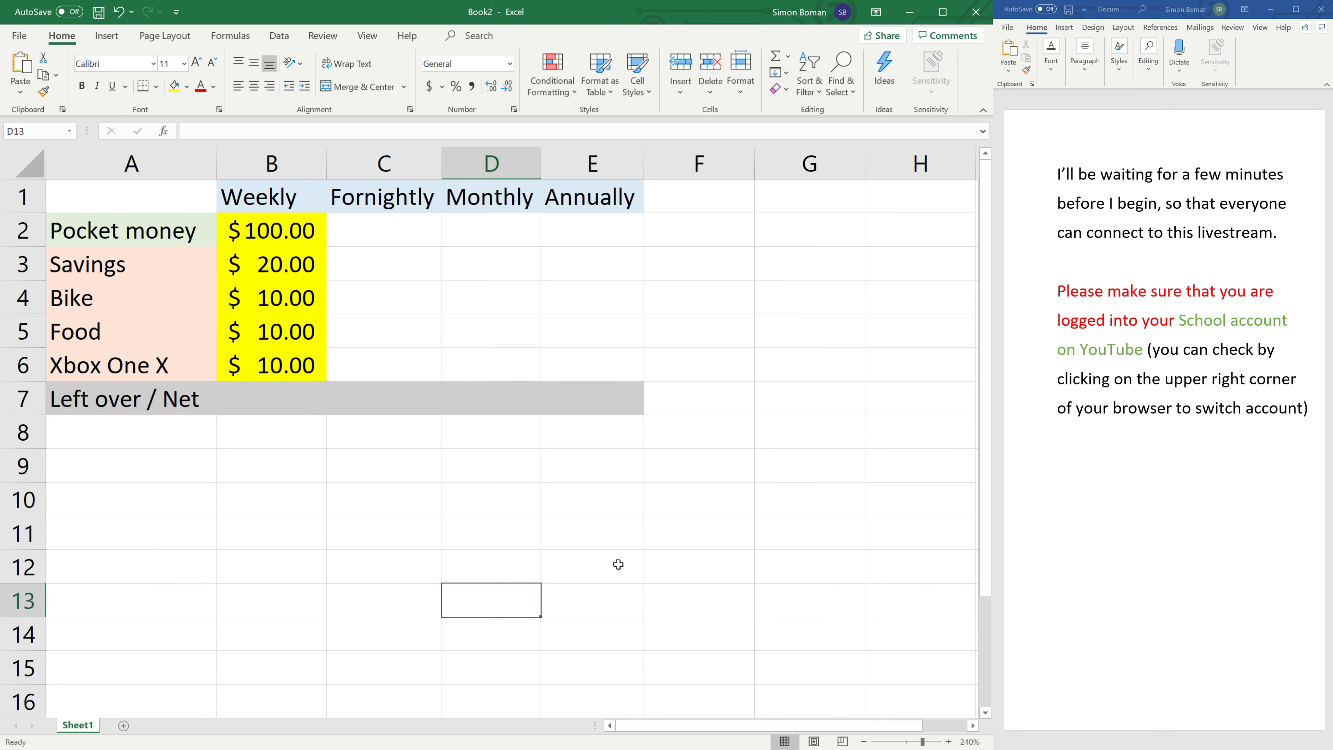
pyautogui.click(298, 406)
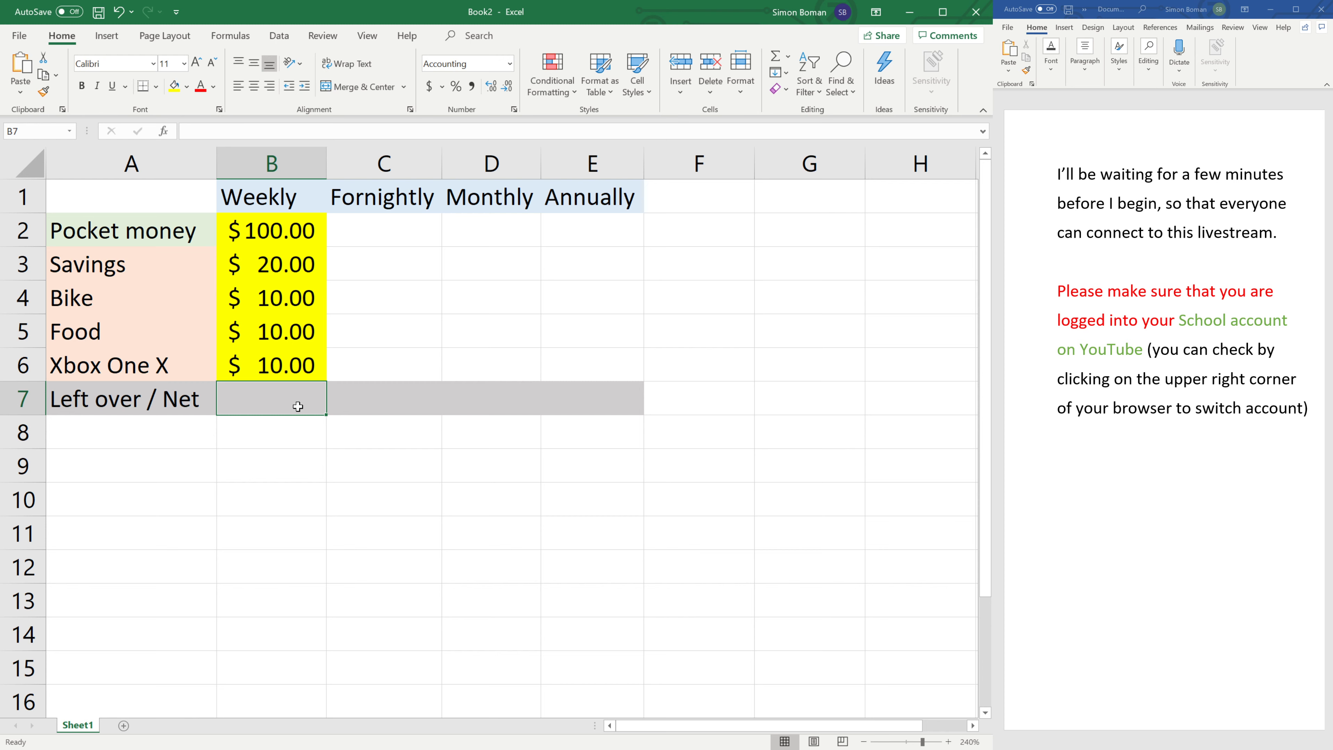
pyautogui.write('=')
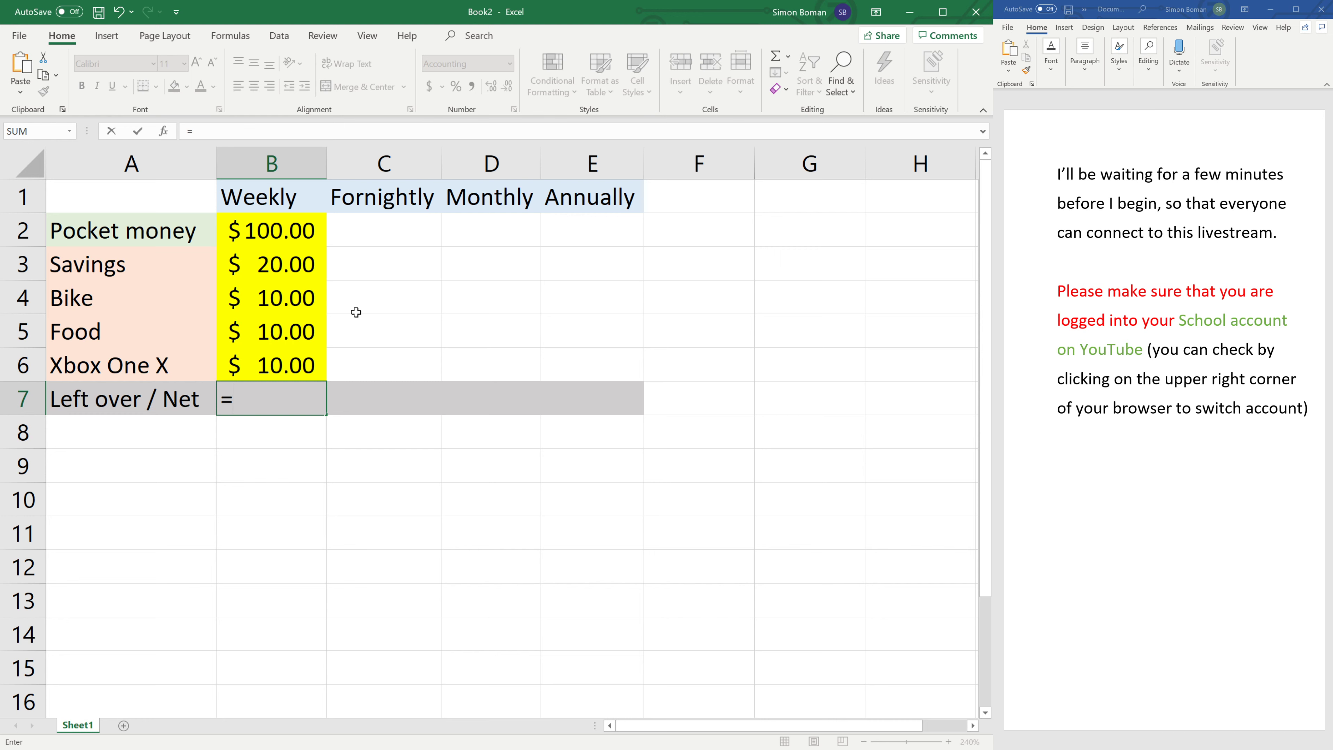
pyautogui.click(272, 237)
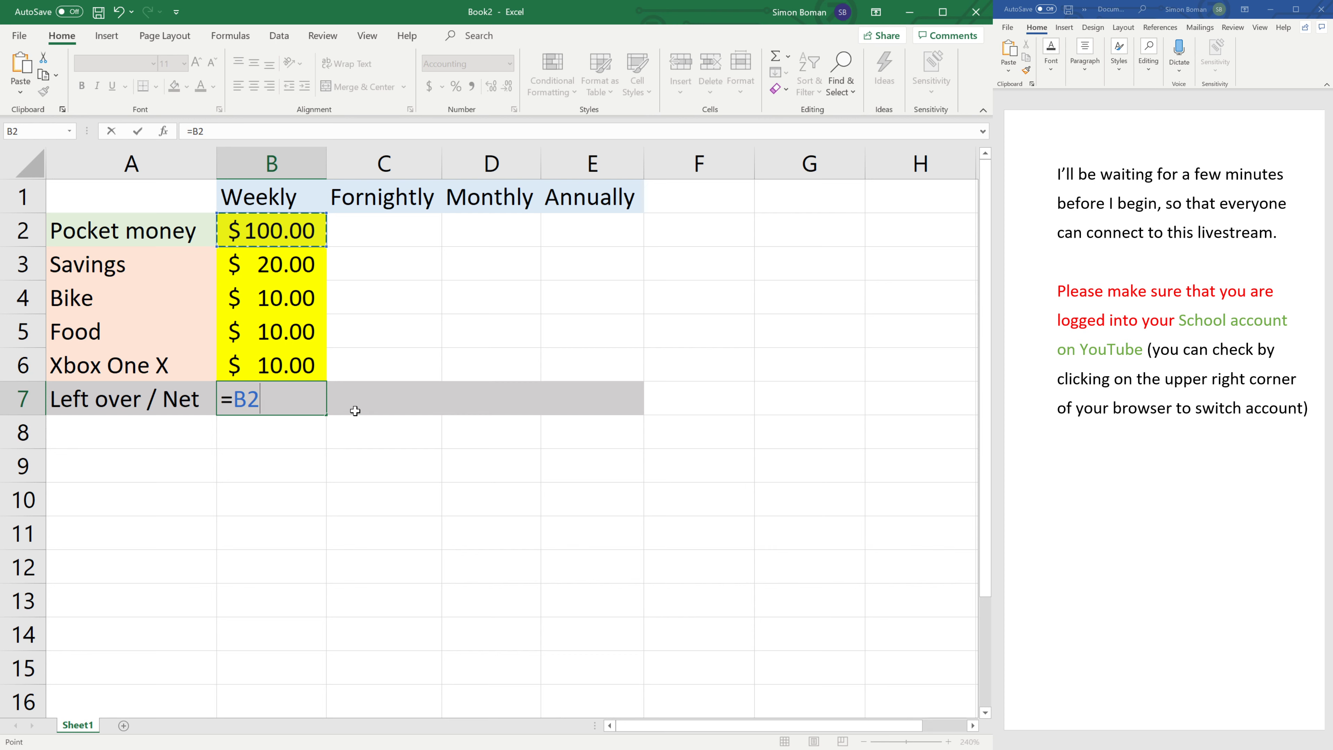
pyautogui.write('-')
pyautogui.write('SUM')
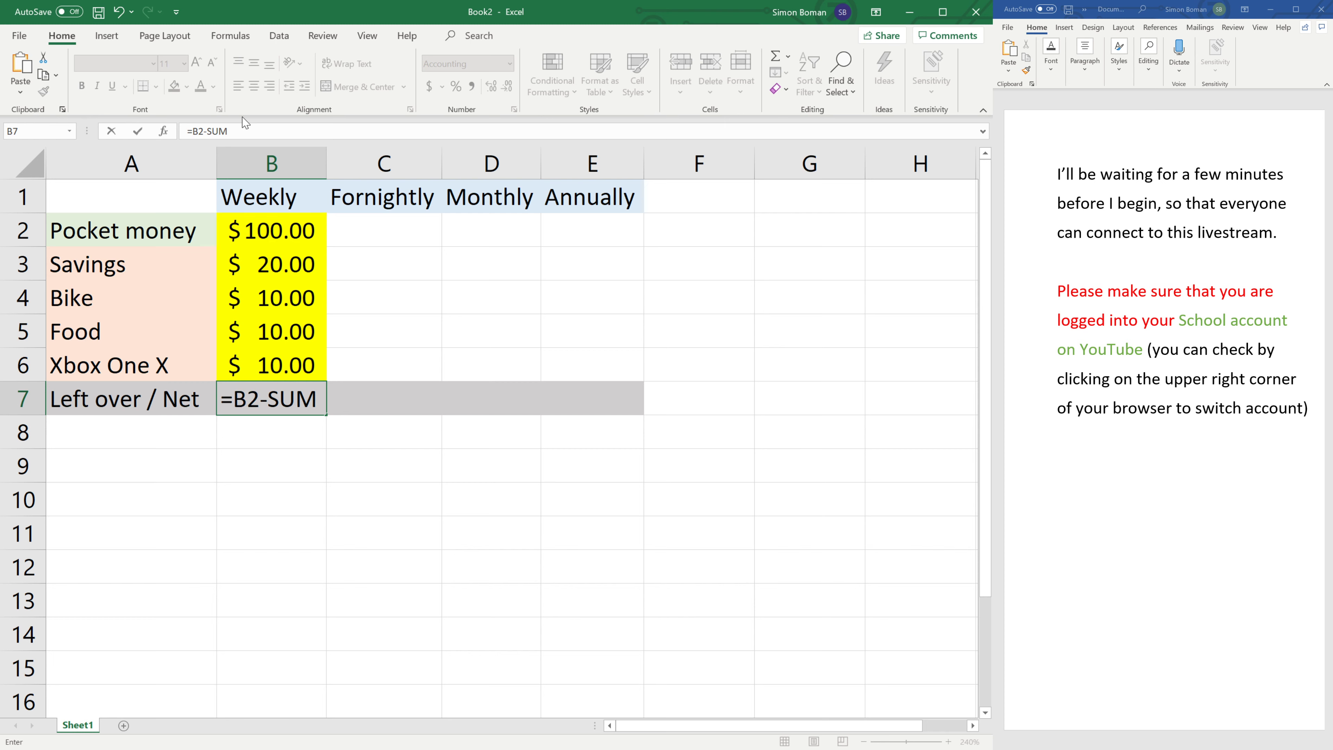
pyautogui.write('(')
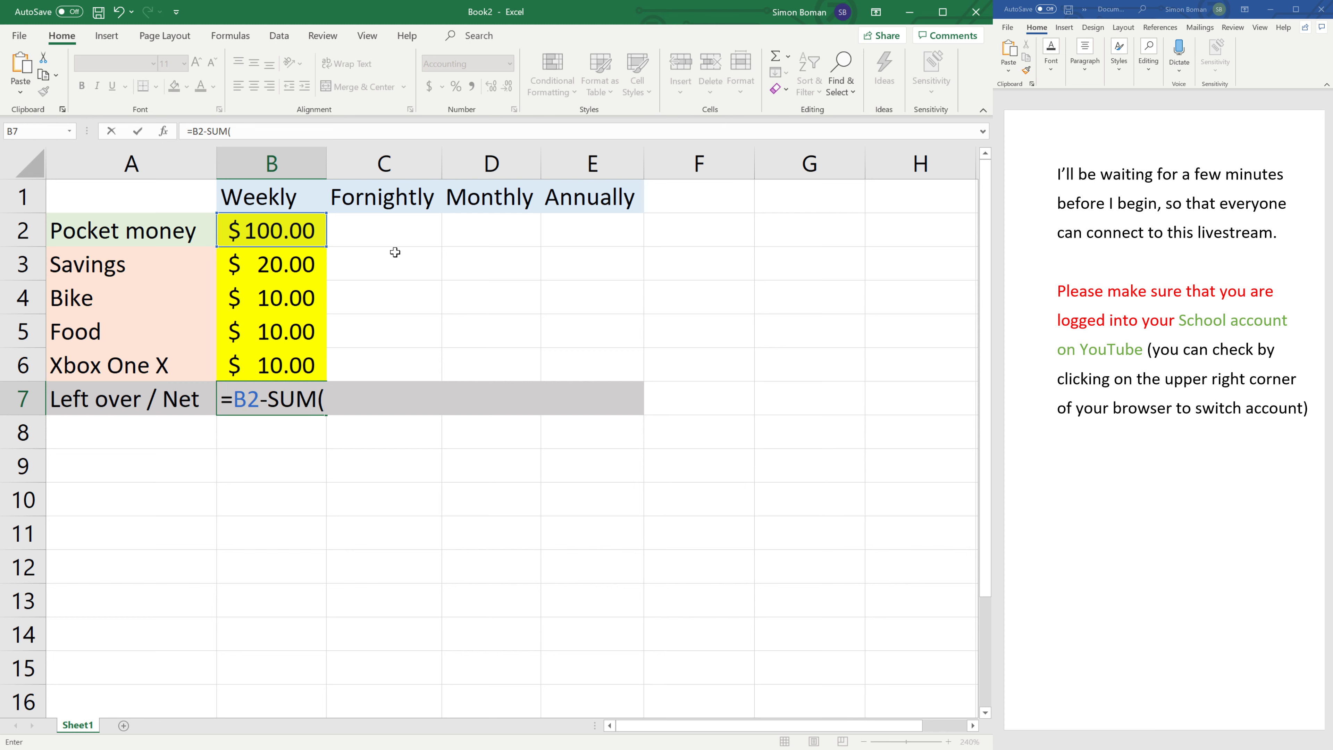
pyautogui.click(314, 266)
pyautogui.moveTo(314, 266); pyautogui.dragTo(322, 368)
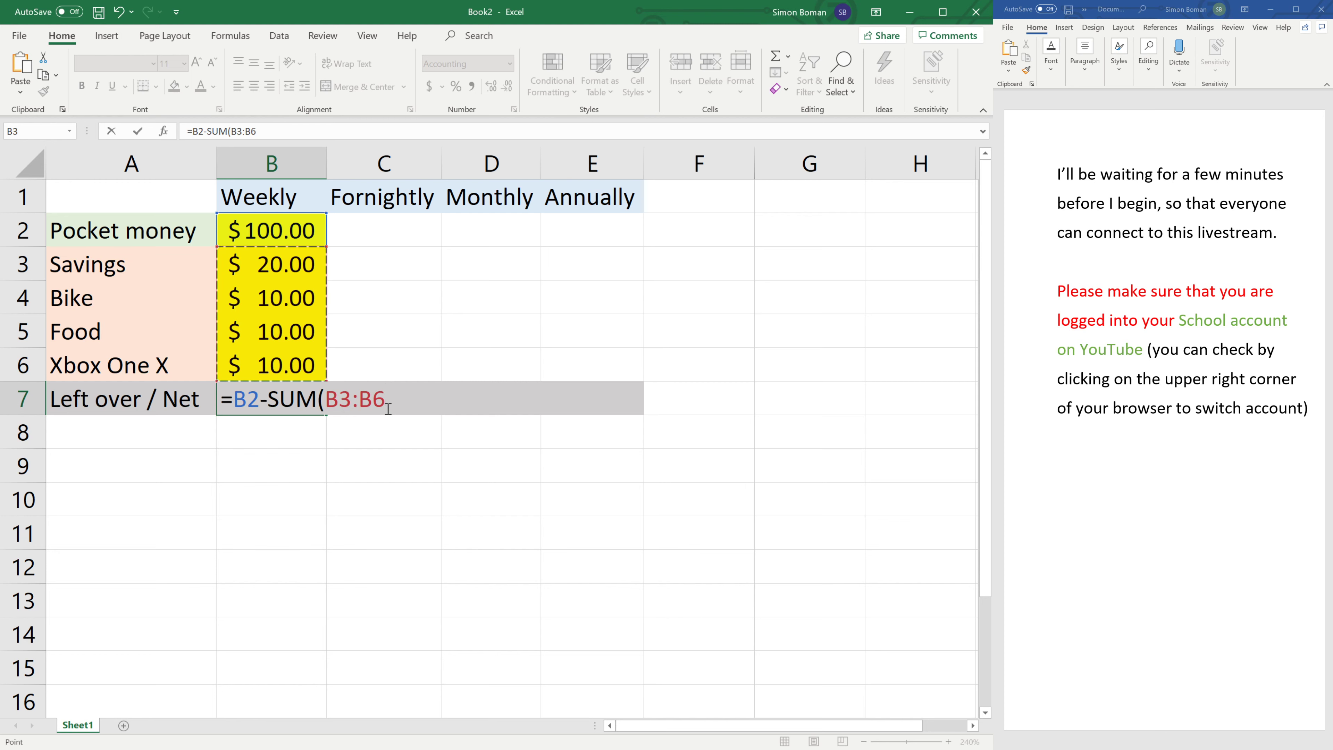
pyautogui.write(')')
pyautogui.press('BackSpace')
pyautogui.press('BackSpace')
pyautogui.press('BackSpace')
pyautogui.press('BackSpace')
pyautogui.press('BackSpace')
pyautogui.press('BackSpace')
pyautogui.press('BackSpace')
pyautogui.press('BackSpace')
pyautogui.press('BackSpace')
pyautogui.press('BackSpace')
pyautogui.press('BackSpace')
pyautogui.press('BackSpace')
pyautogui.press('BackSpace')
pyautogui.press('BackSpace')
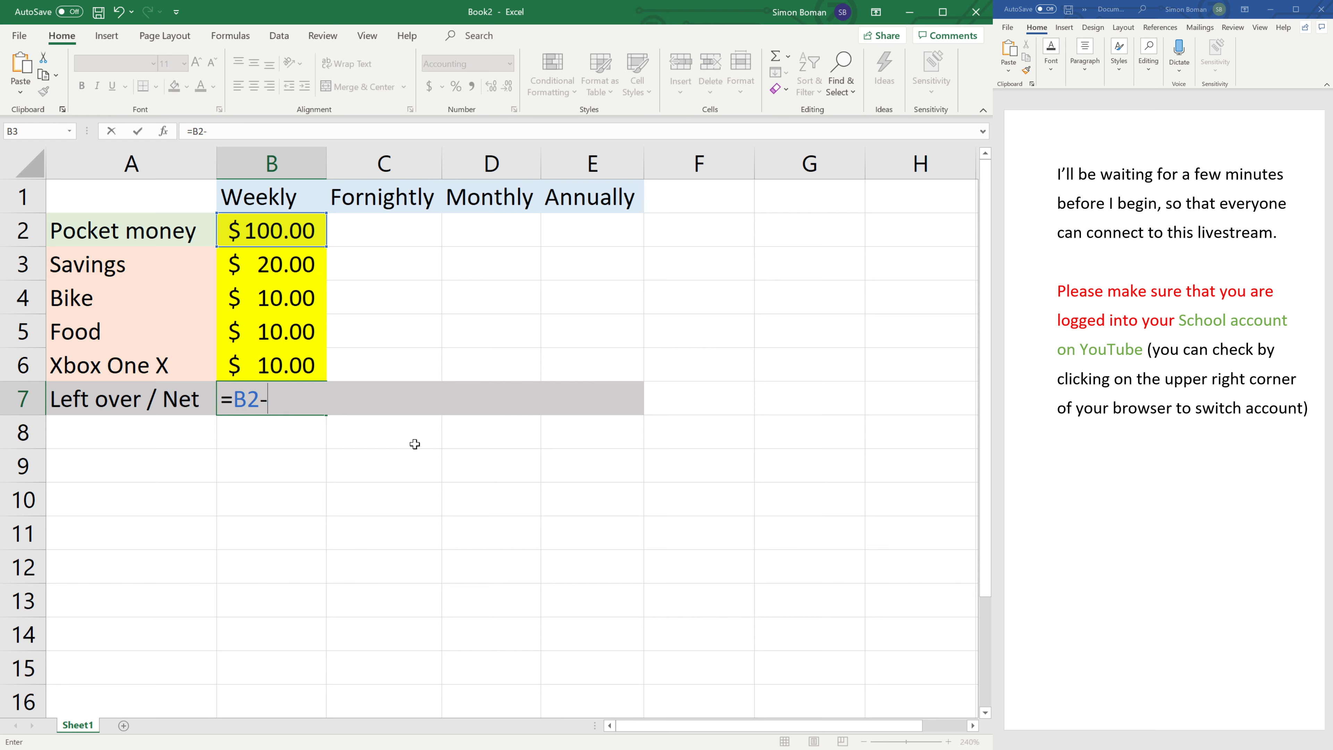
pyautogui.press('Escape')
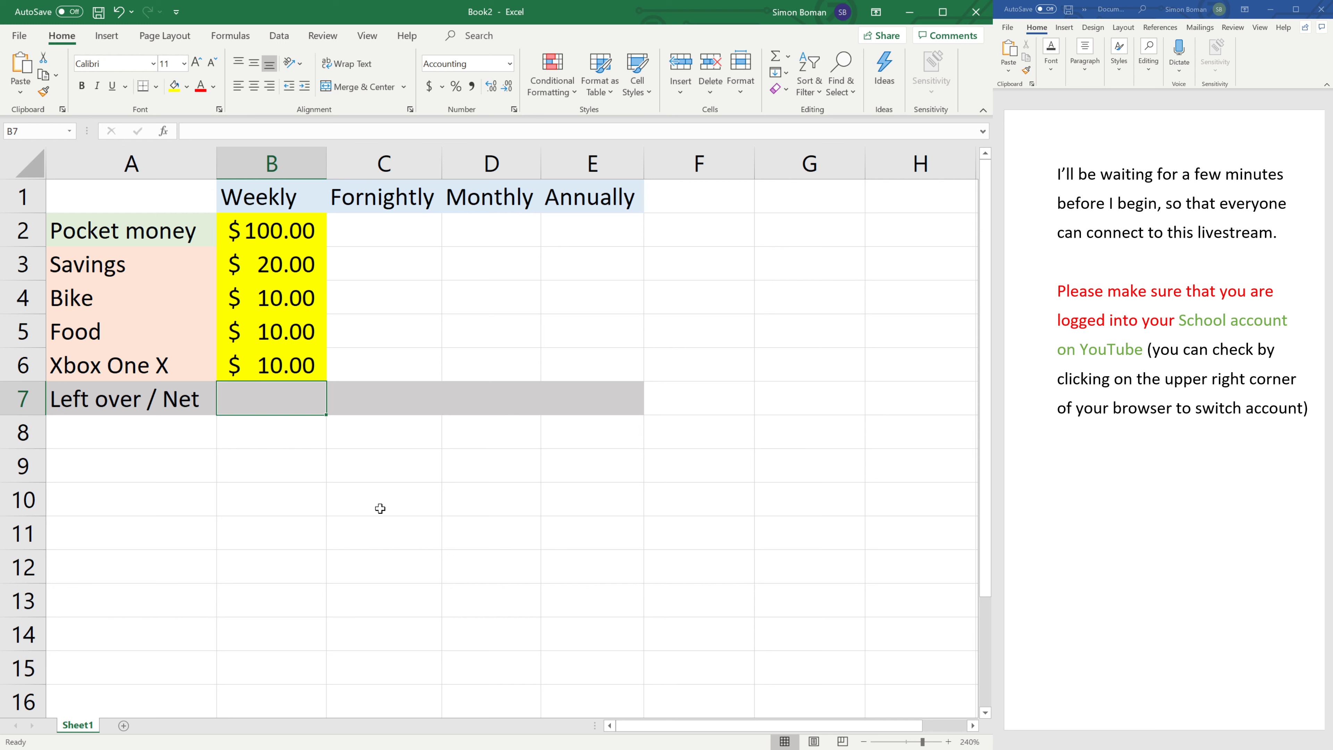
# Enter the formula =B2-SUM(B3:B6) in the weekly Left over / Net cell B7
pyautogui.write('=')
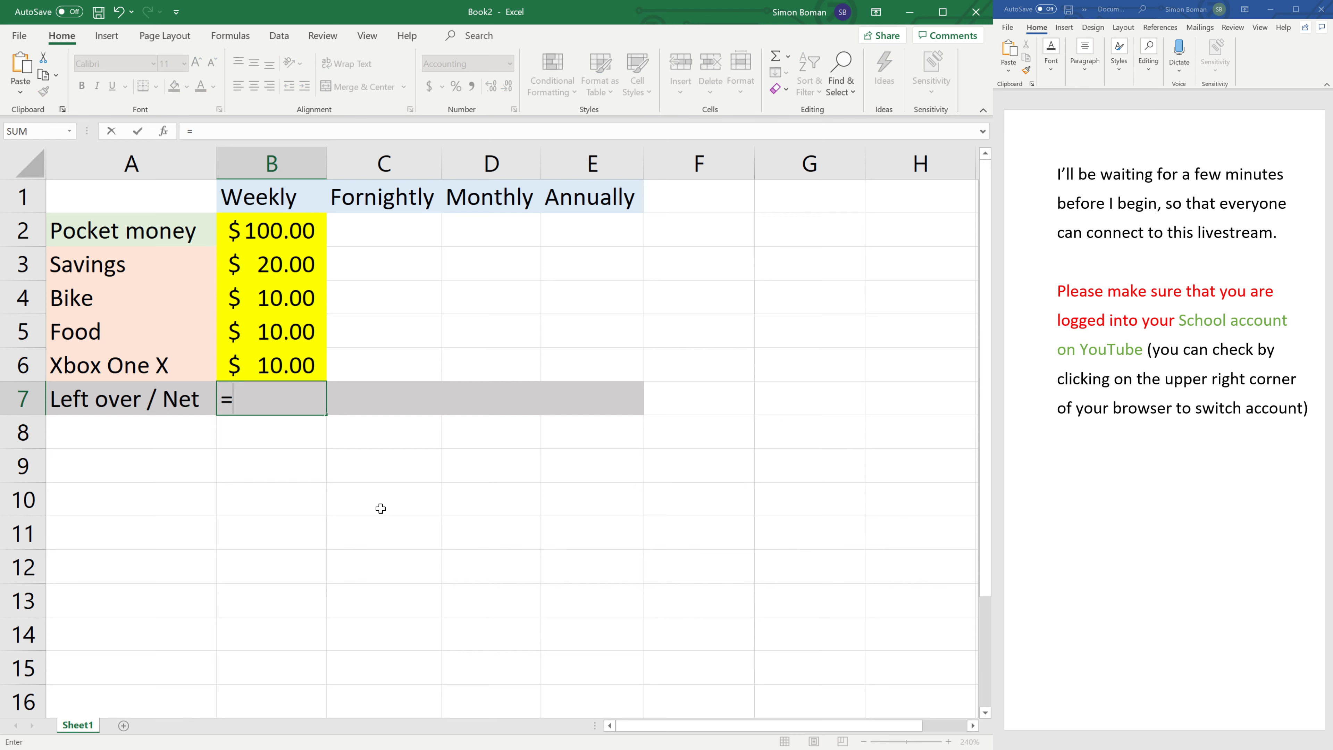
pyautogui.click(294, 232)
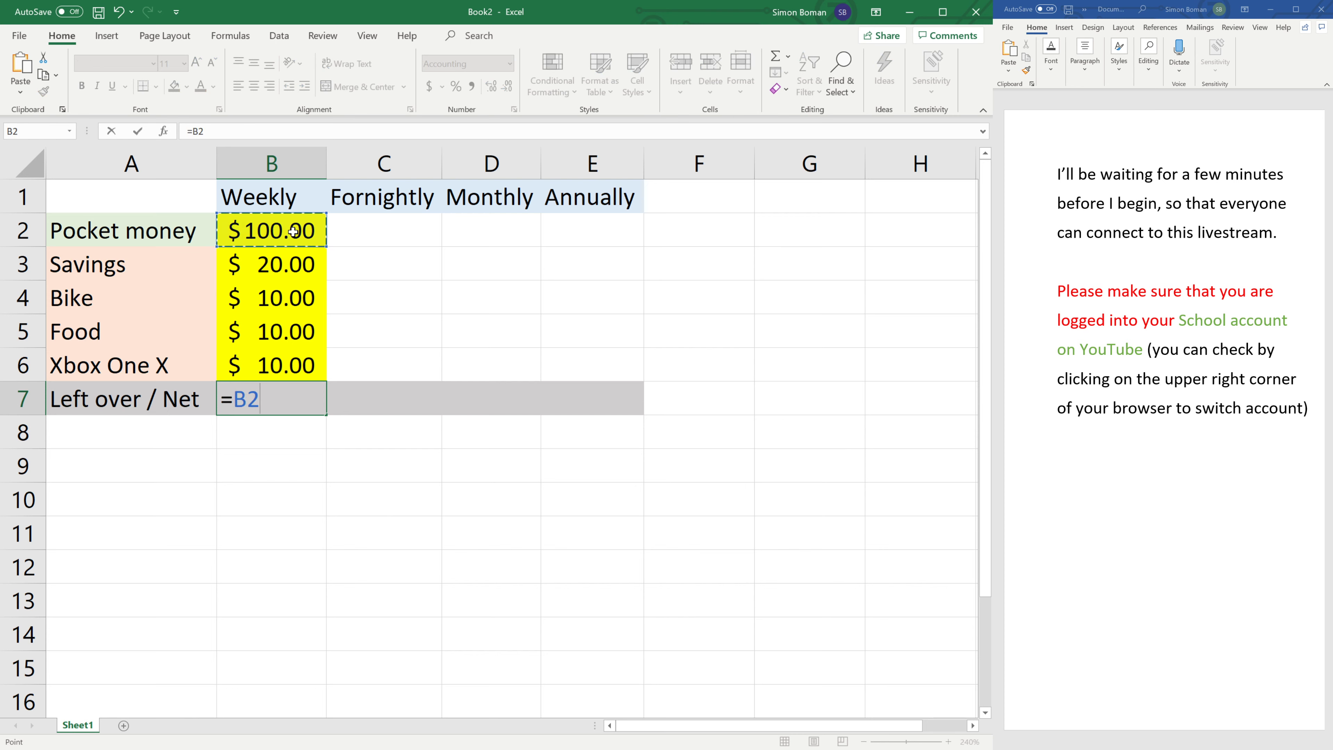
pyautogui.write('-SUM')
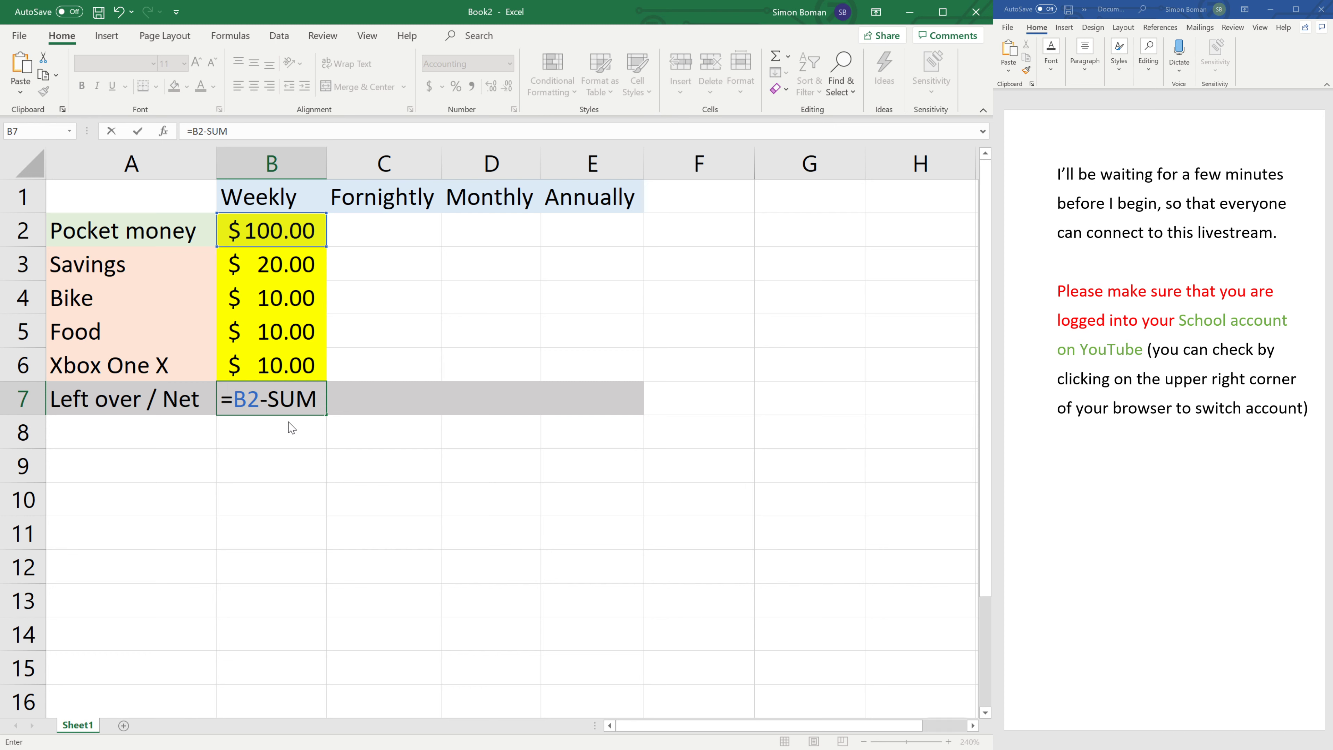
pyautogui.write('(')
pyautogui.moveTo(279, 264); pyautogui.dragTo(294, 365)
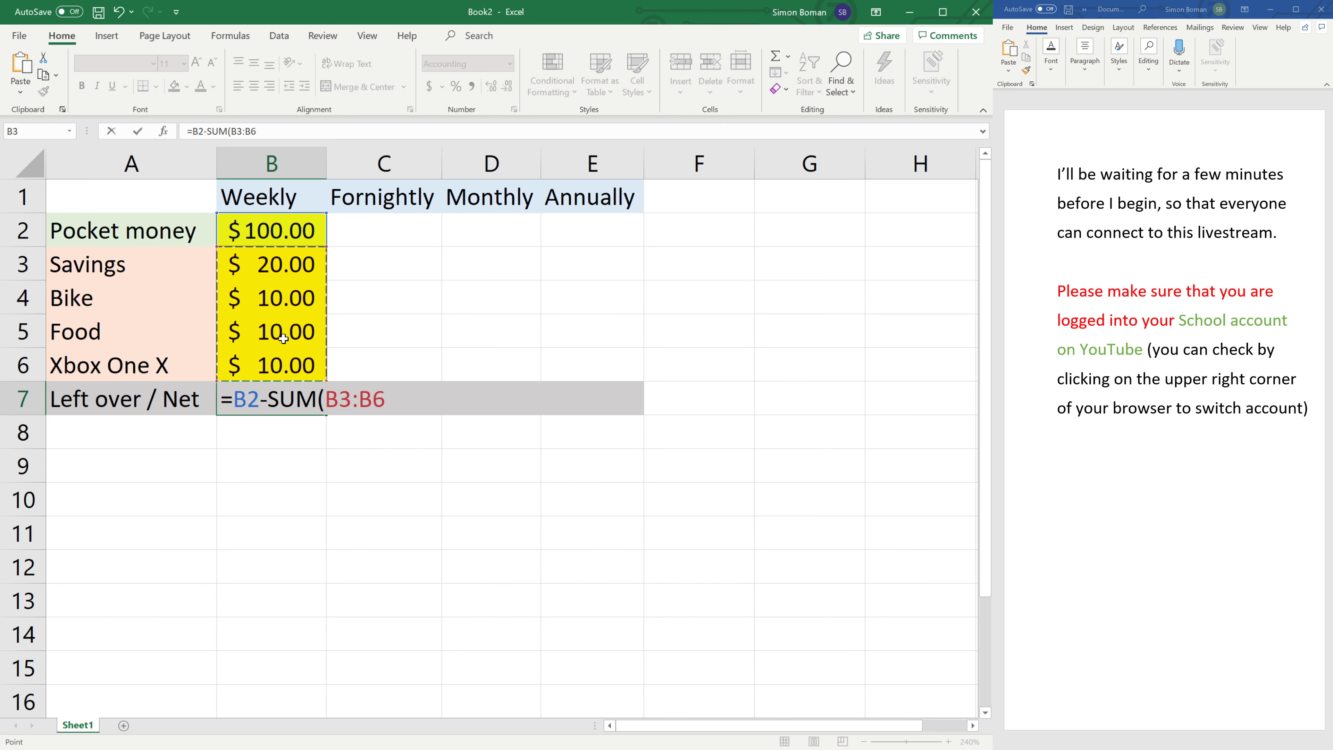
pyautogui.write(')')
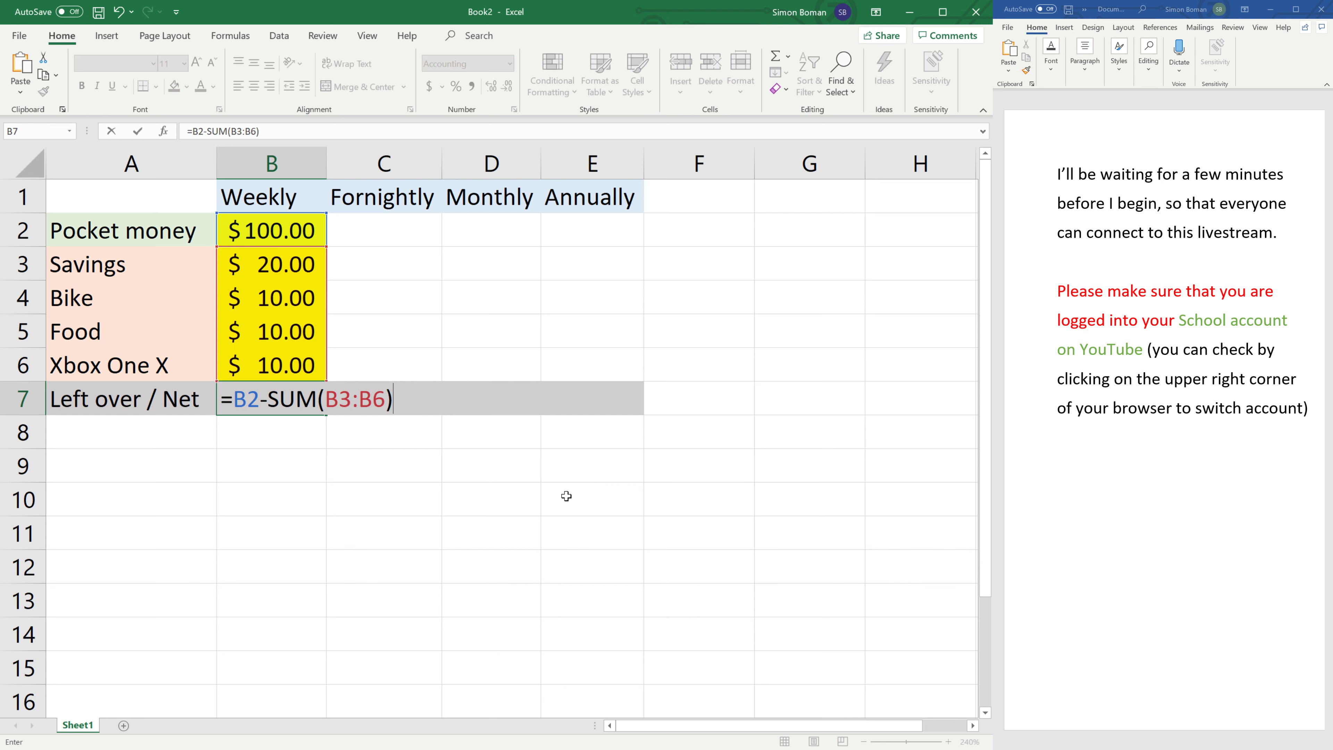
pyautogui.click(466, 530)
# Clear the formula from the weekly Left over / Net cell B7
pyautogui.click(311, 405)
pyautogui.doubleClick(312, 405)
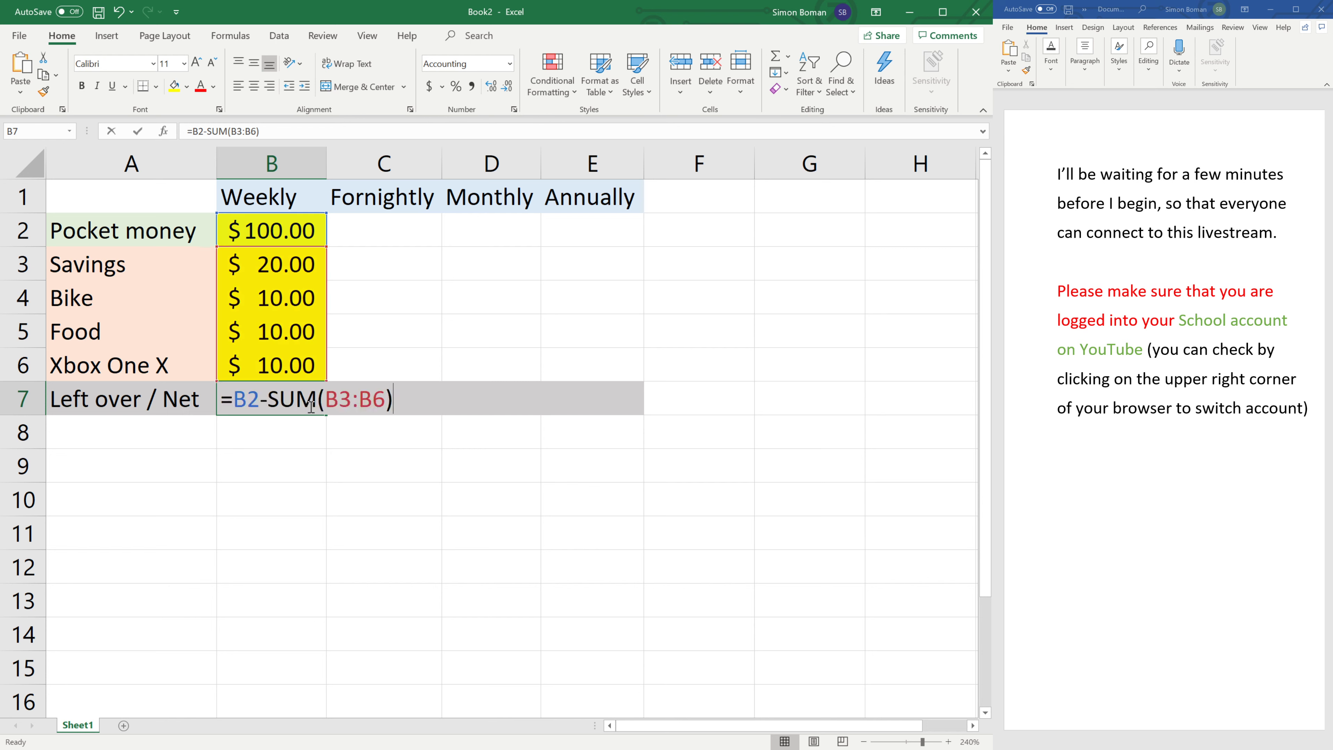
pyautogui.hotkey('shift', 'Home')
pyautogui.press('BackSpace')
pyautogui.press('Return')
pyautogui.press('Right')
pyautogui.press('Up')
pyautogui.press('Left')
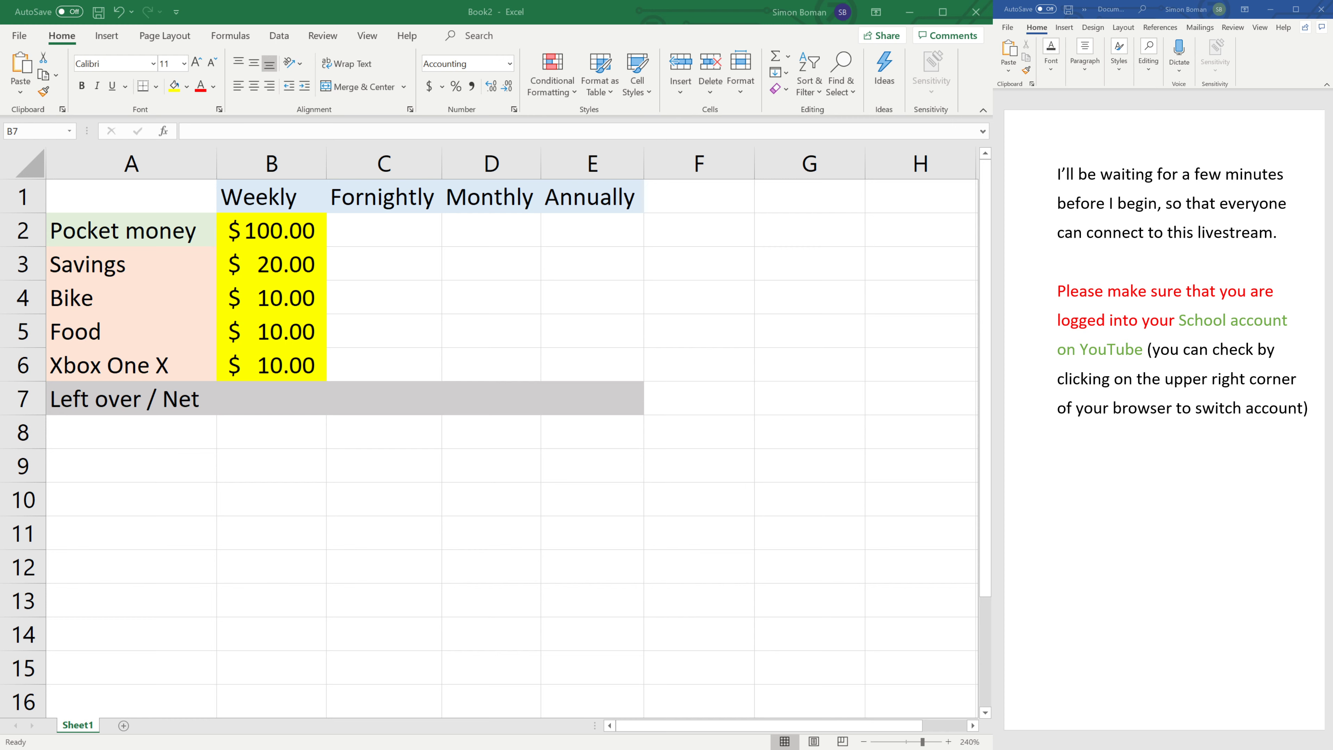
pyautogui.click(376, 575)
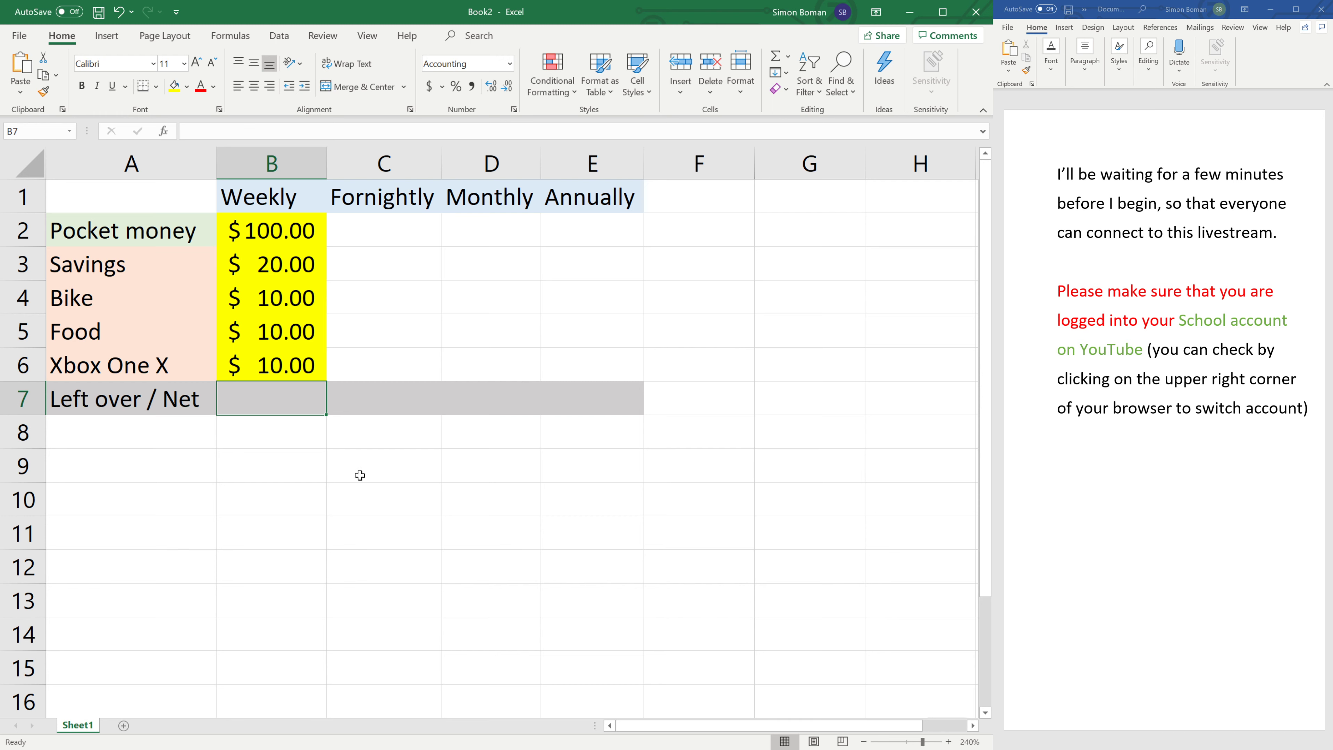
pyautogui.click(341, 486)
pyautogui.click(208, 538)
pyautogui.click(131, 462)
pyautogui.click(109, 404)
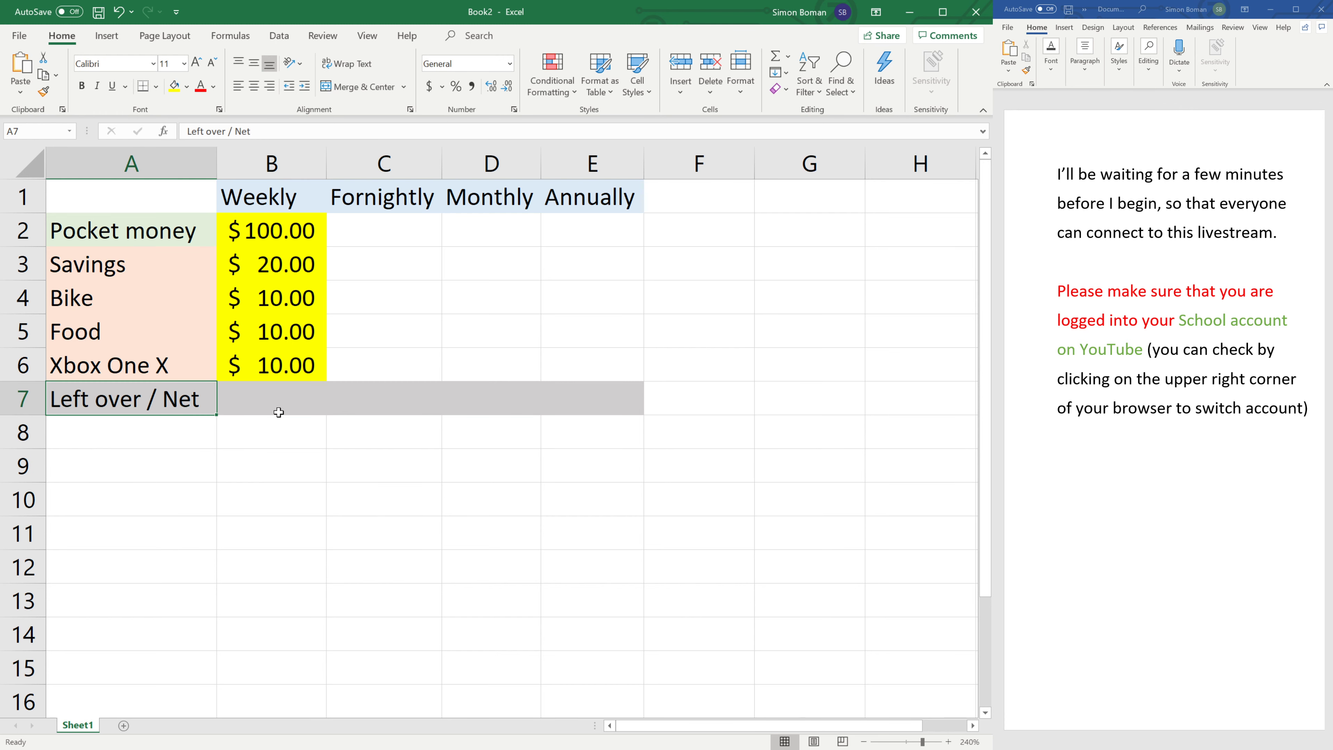
# Calculate the weekly Left over / Net amount in cell B7 with the formula =B2-sum(B3:B6)
pyautogui.click(278, 410)
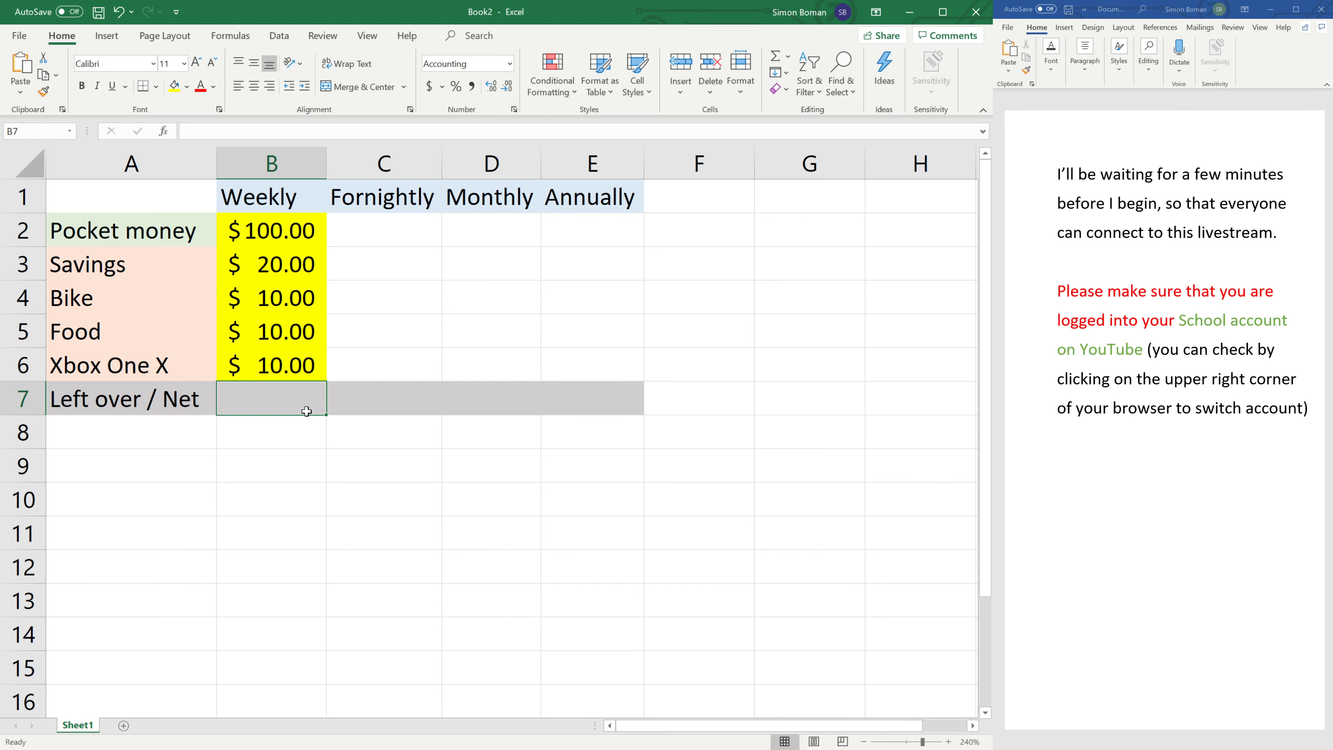
pyautogui.write('=')
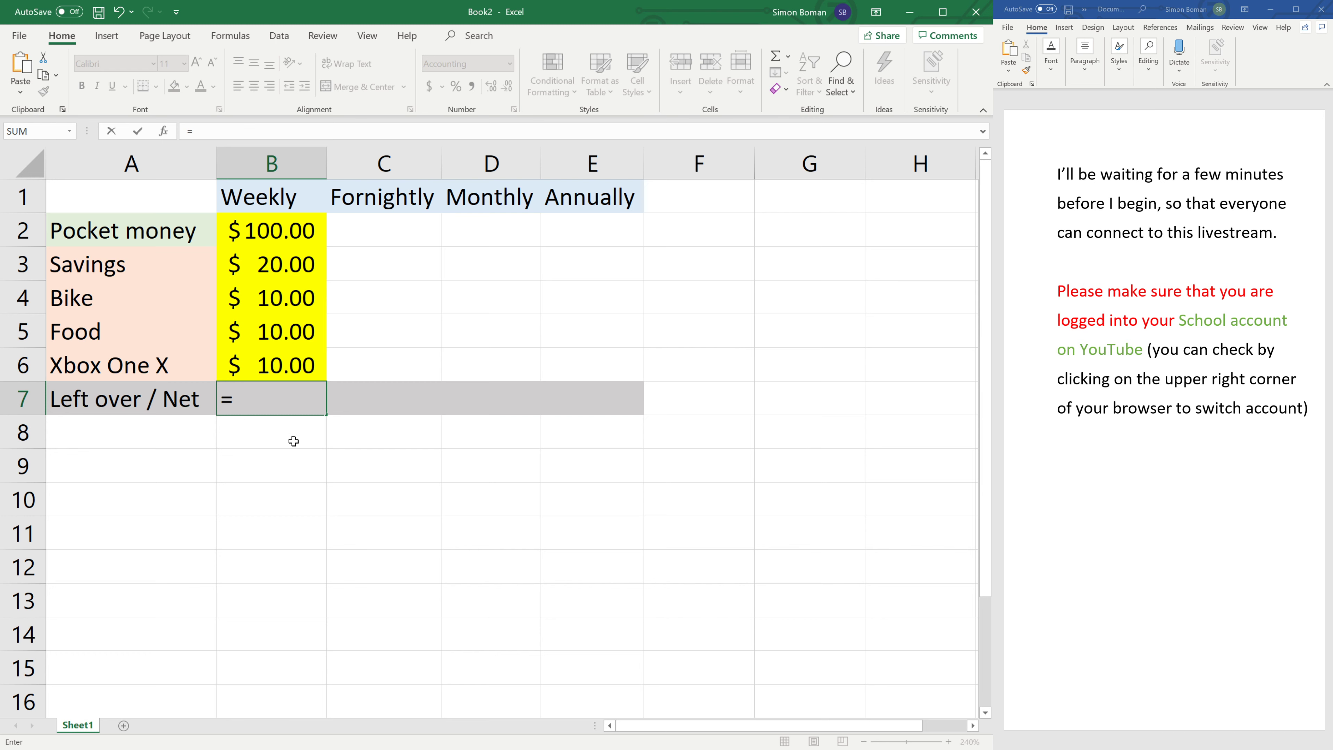
pyautogui.click(314, 237)
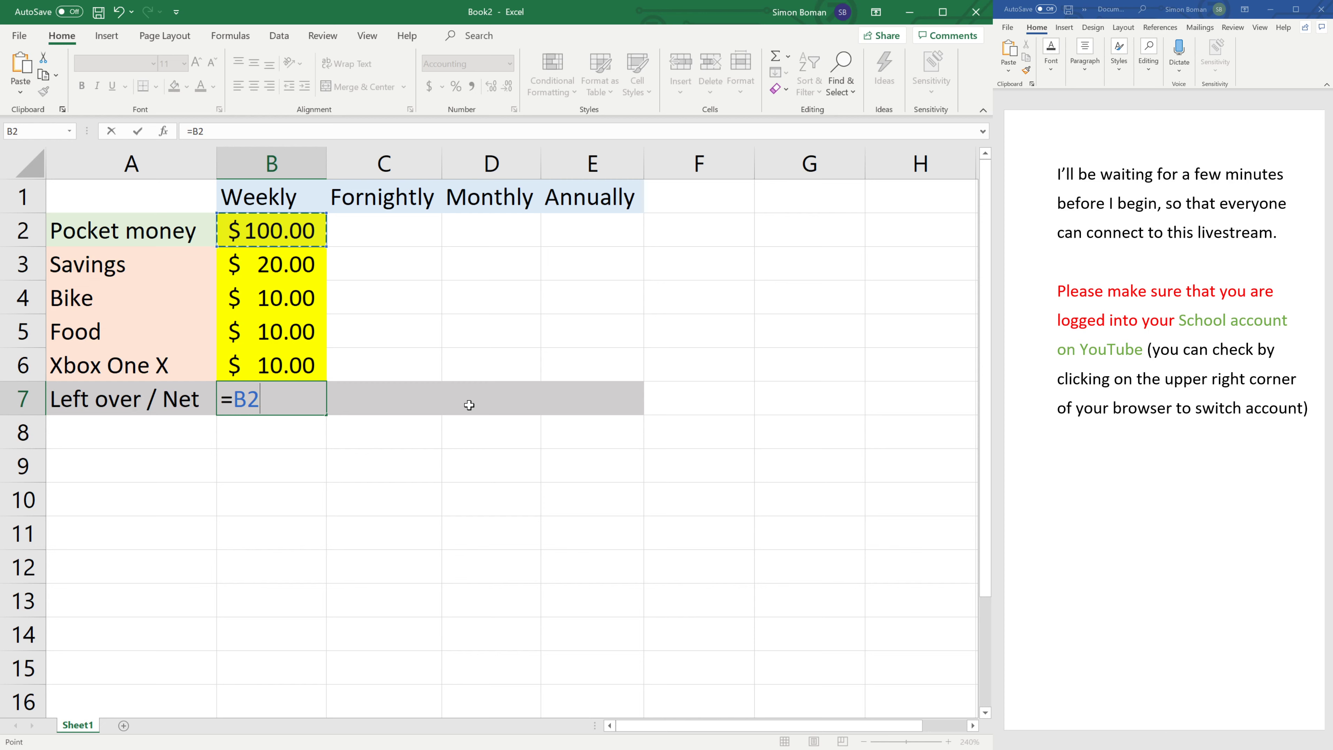
pyautogui.write('-')
pyautogui.write('sum')
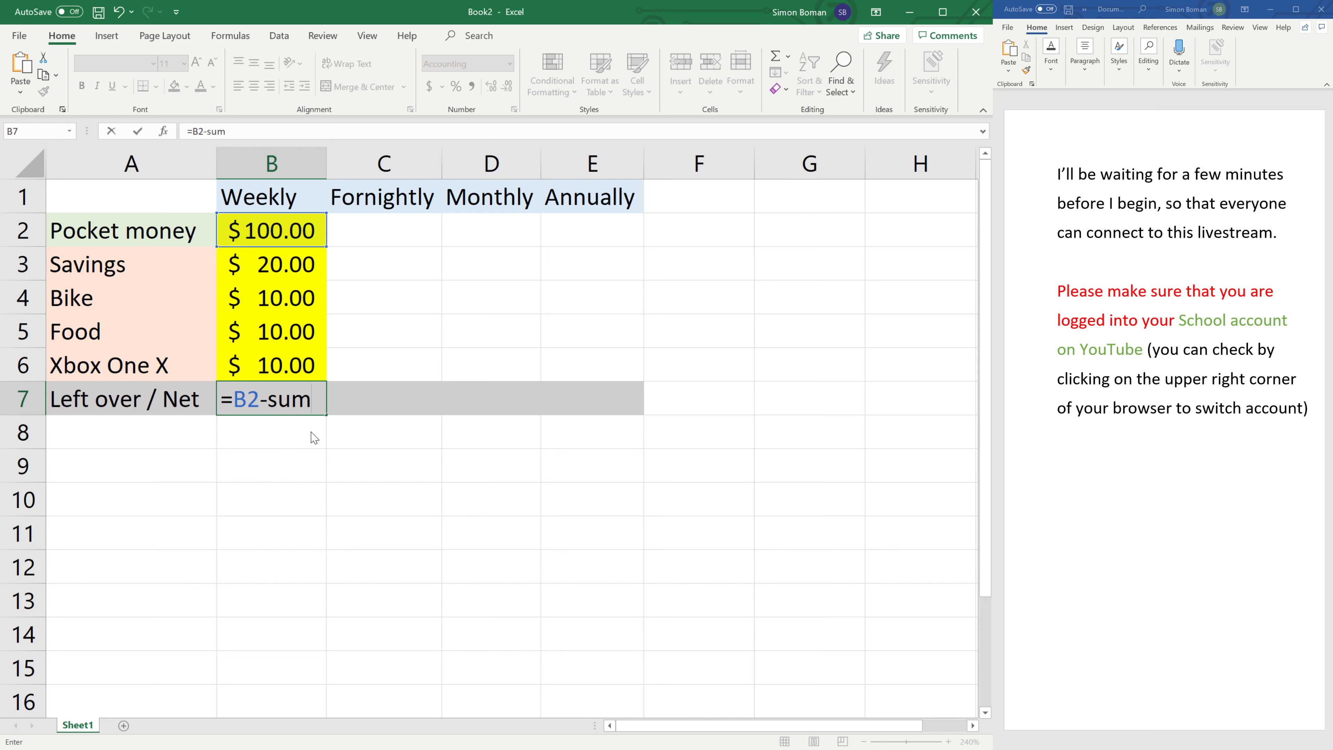
pyautogui.write('(')
pyautogui.moveTo(300, 268); pyautogui.dragTo(307, 356)
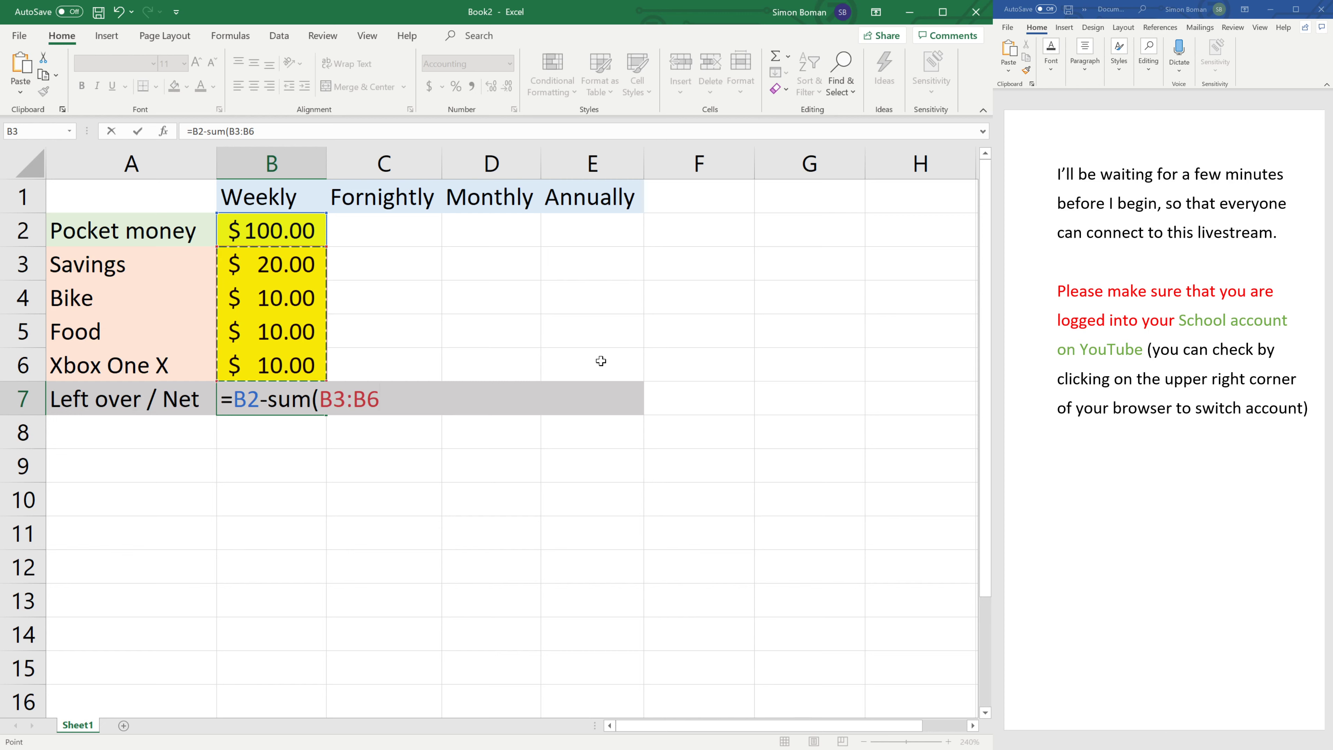
pyautogui.write(')')
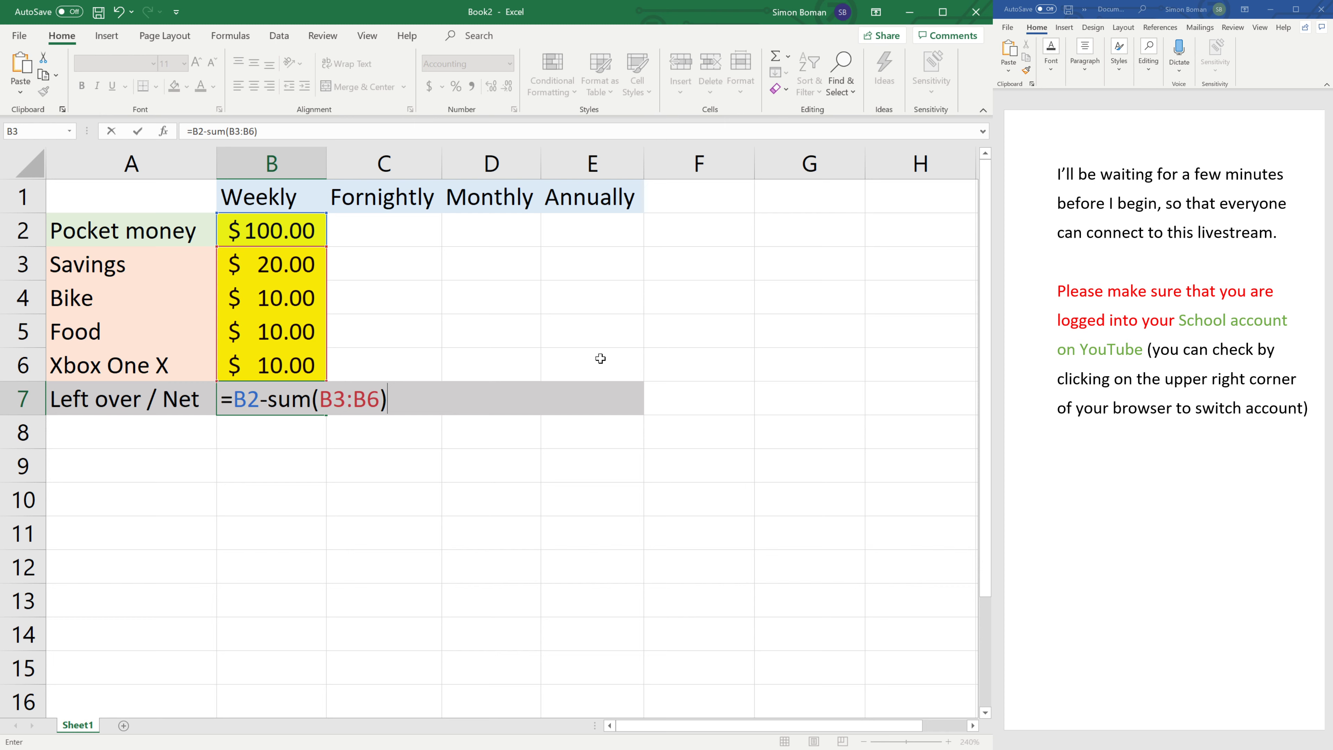
pyautogui.press('Return')
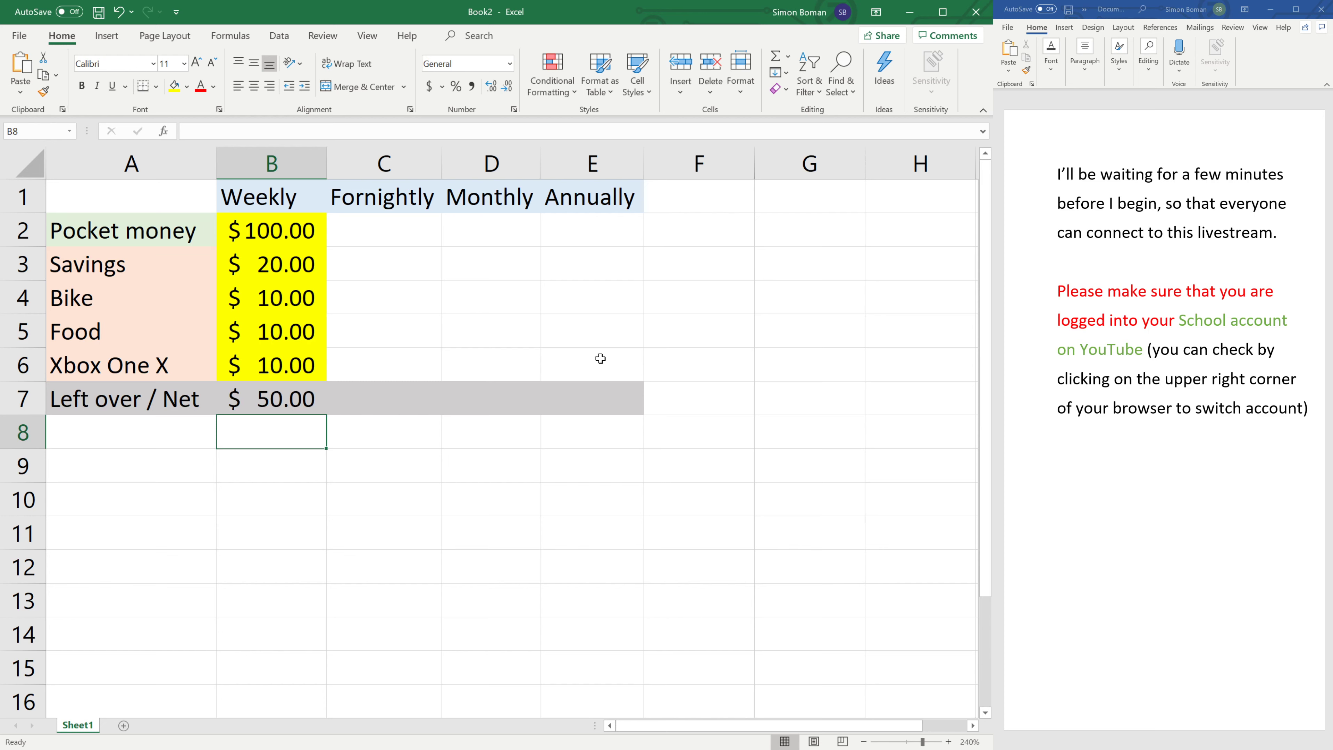